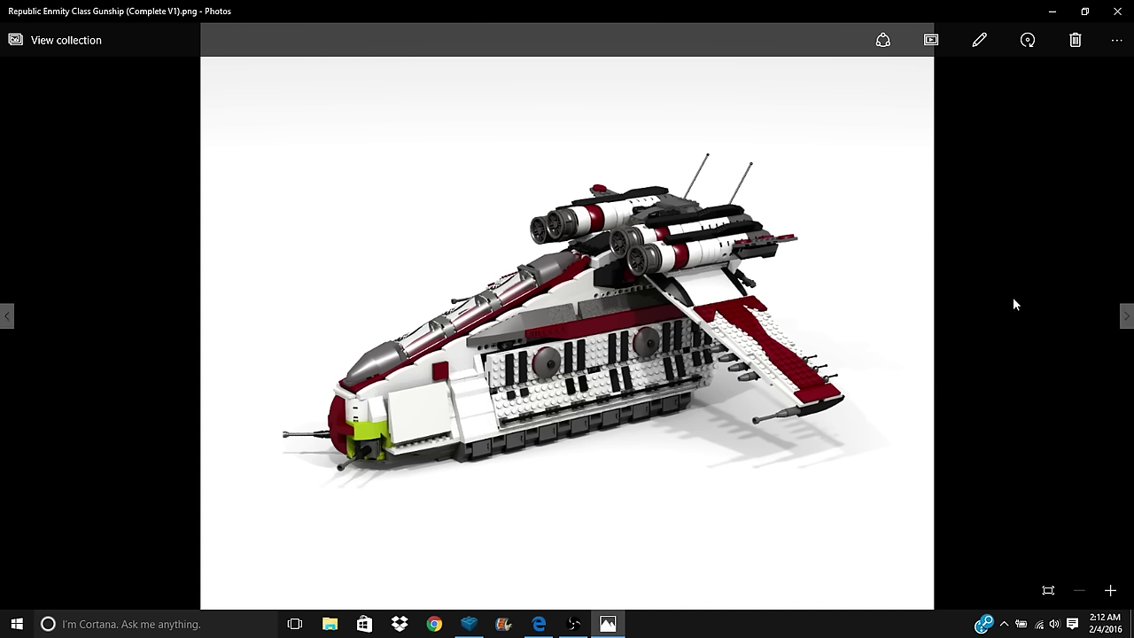
# - Close the Enmity Class render, then open and enlarge the Republic Liberator Gunship (Complete V4) image from the desktop
pyautogui.click(1118, 11)
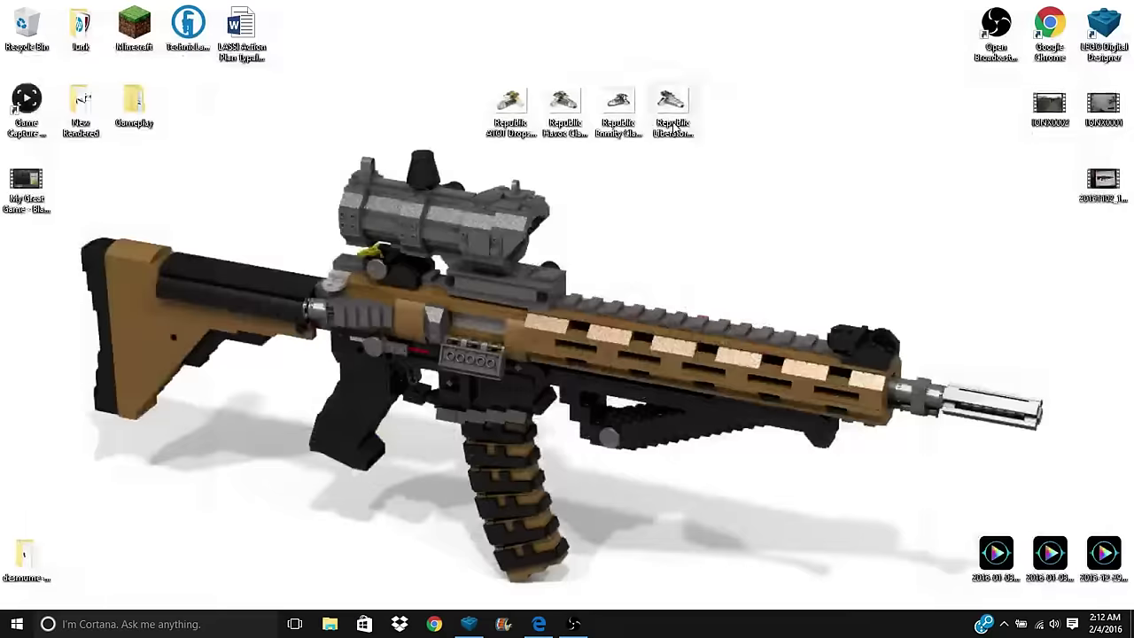
pyautogui.click(672, 105)
pyautogui.press('Return')
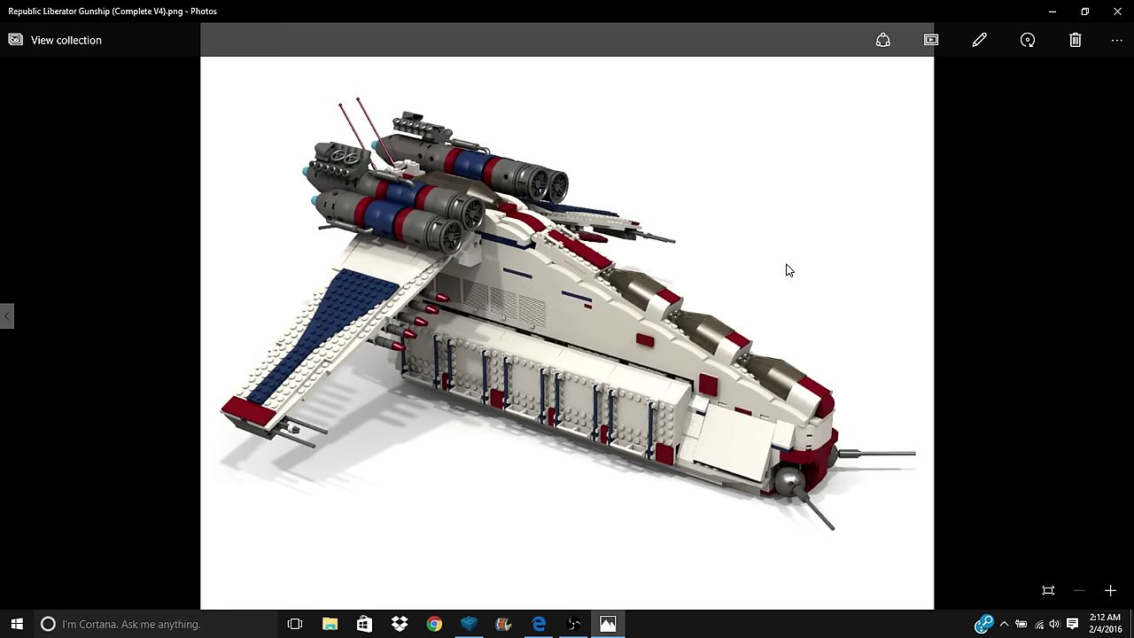
pyautogui.click(1112, 591)
pyautogui.click(1113, 591)
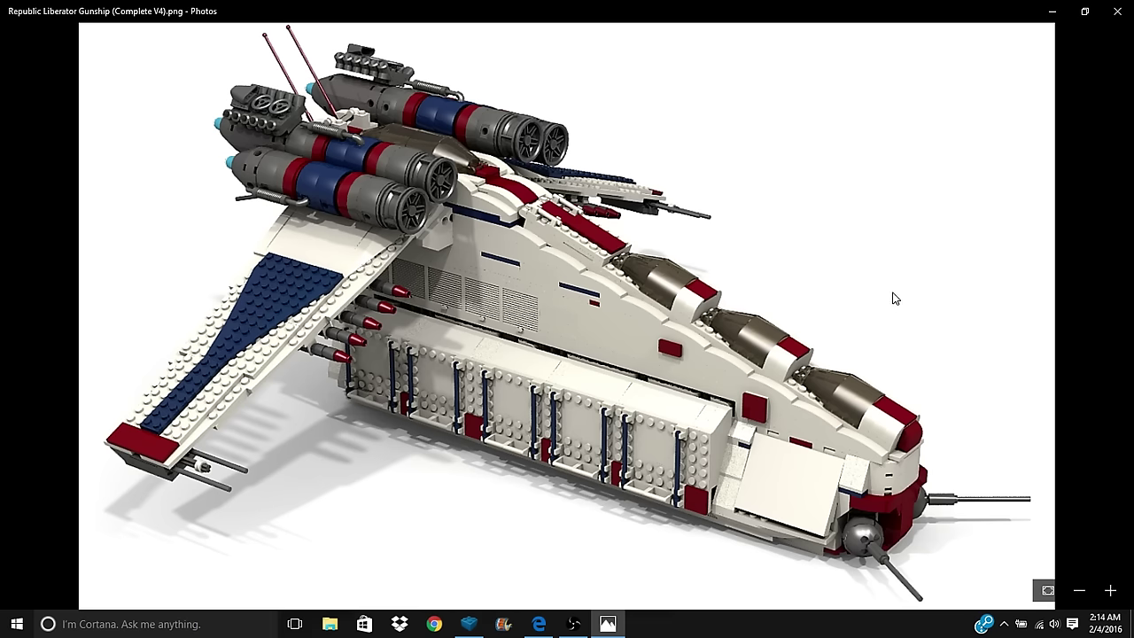
# - Close the image and switch to LEGO Digital Designer to view the whole Support Class gunship model
pyautogui.click(1118, 11)
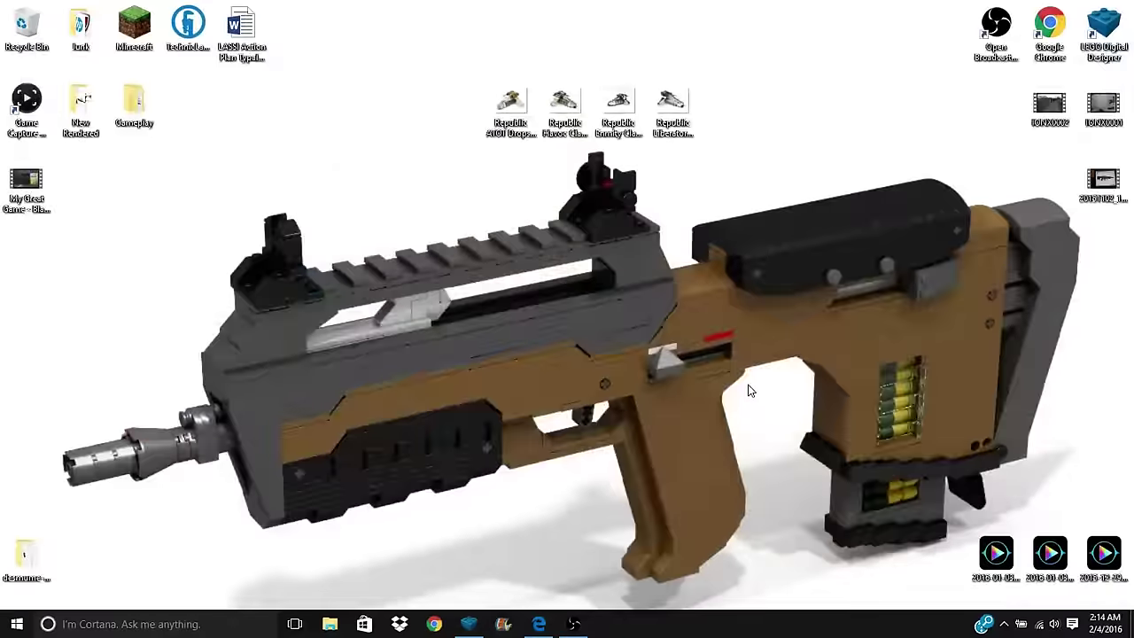
pyautogui.click(469, 624)
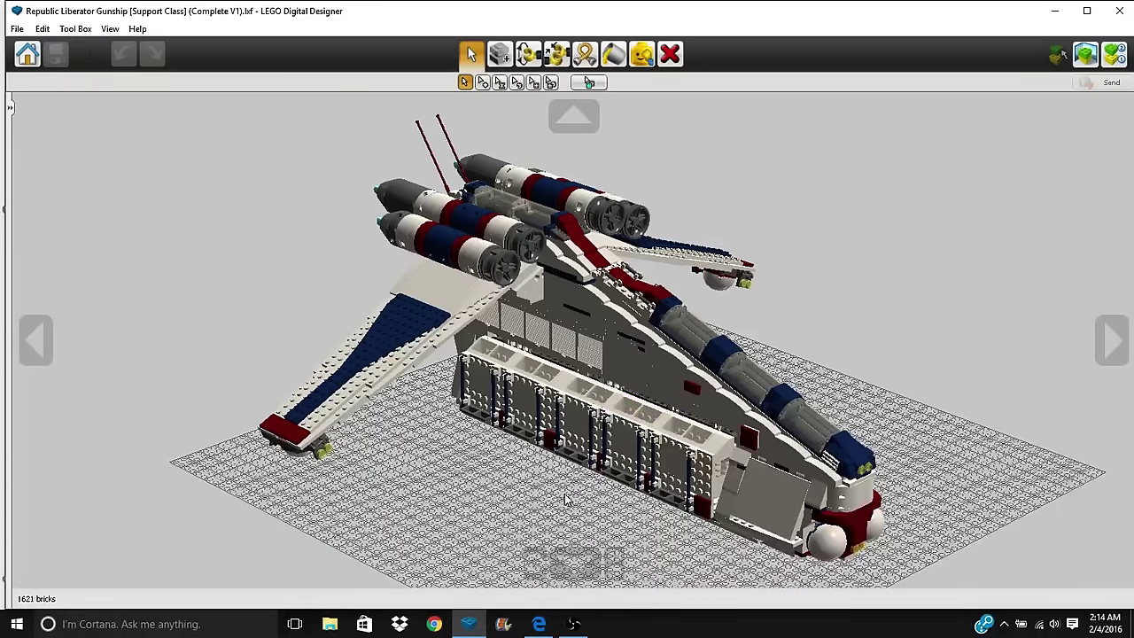
pyautogui.moveTo(567, 500); pyautogui.dragTo(609, 507, button='right')
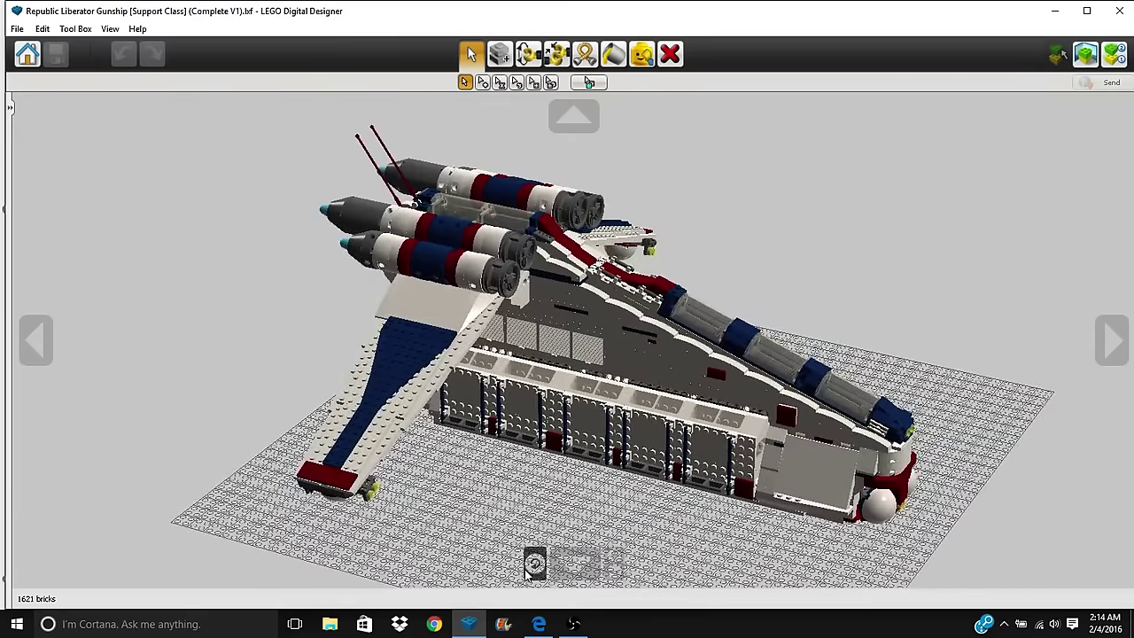
pyautogui.click(534, 561)
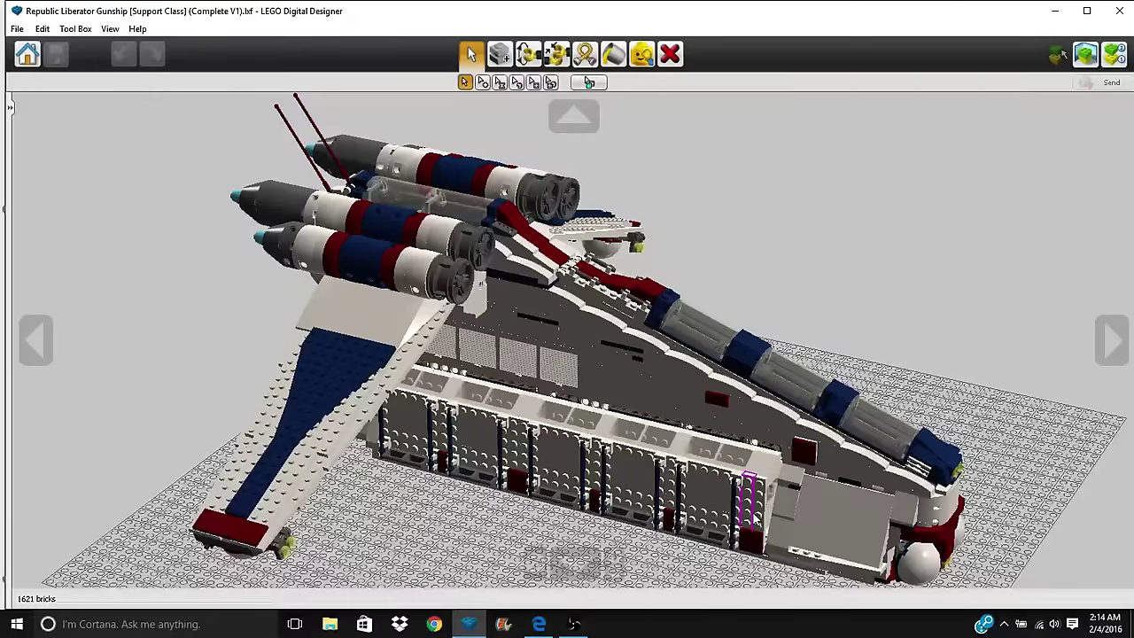
# - Examine the white ball turrets on the Support Class gunship's nose from the front and side
pyautogui.moveTo(754, 518); pyautogui.dragTo(754, 487, button='right')
pyautogui.rightClick(899, 551)
pyautogui.scroll(6, 699, 475)
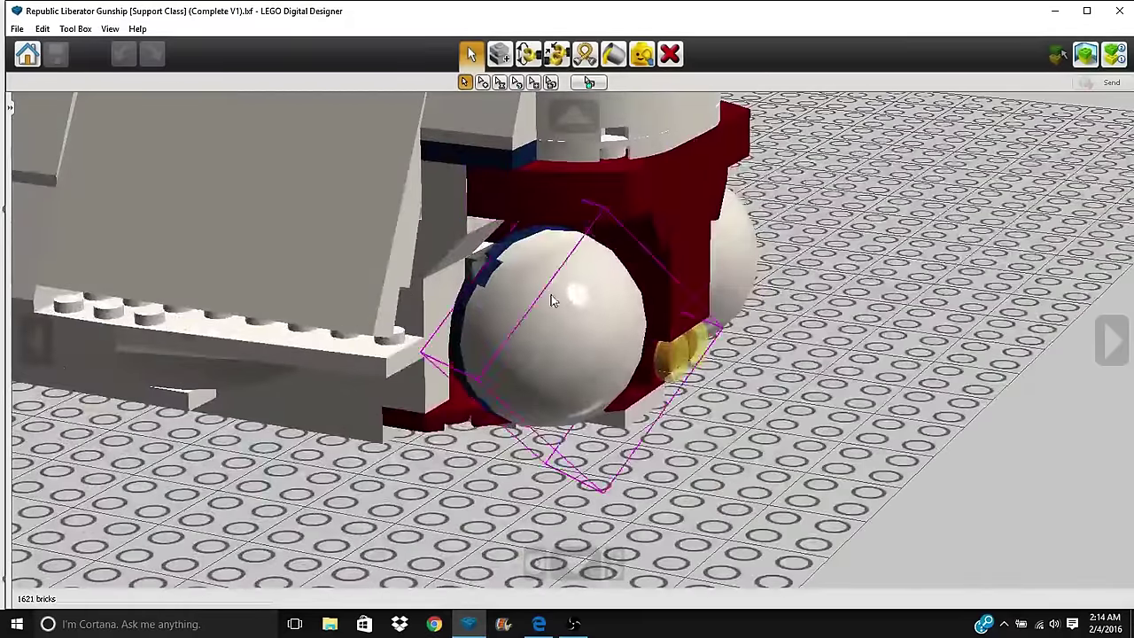
pyautogui.moveTo(550, 313); pyautogui.dragTo(456, 314, button='right')
pyautogui.scroll(-2, 539, 381)
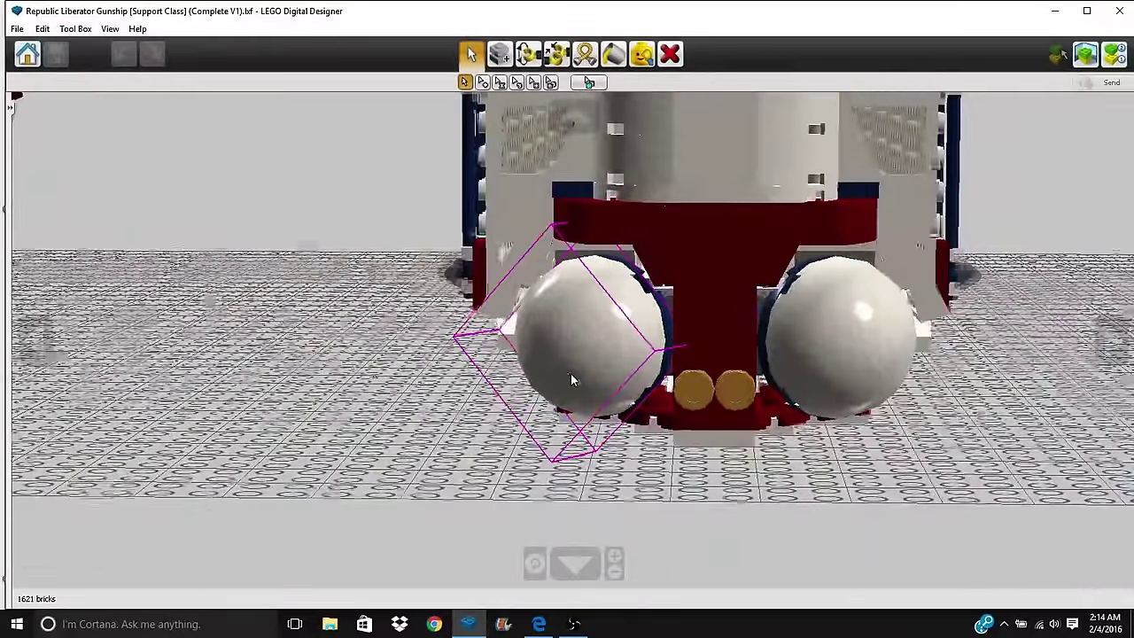
pyautogui.moveTo(577, 380); pyautogui.dragTo(598, 324, button='right')
pyautogui.moveTo(792, 390); pyautogui.dragTo(802, 409, button='right')
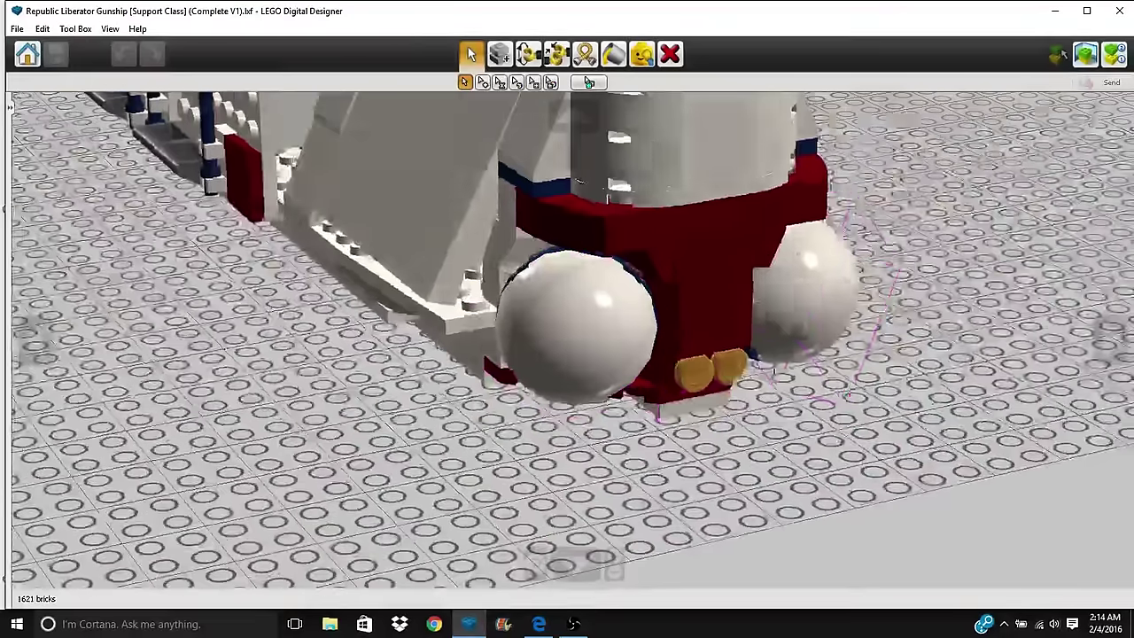
pyautogui.scroll(-4, 676, 269)
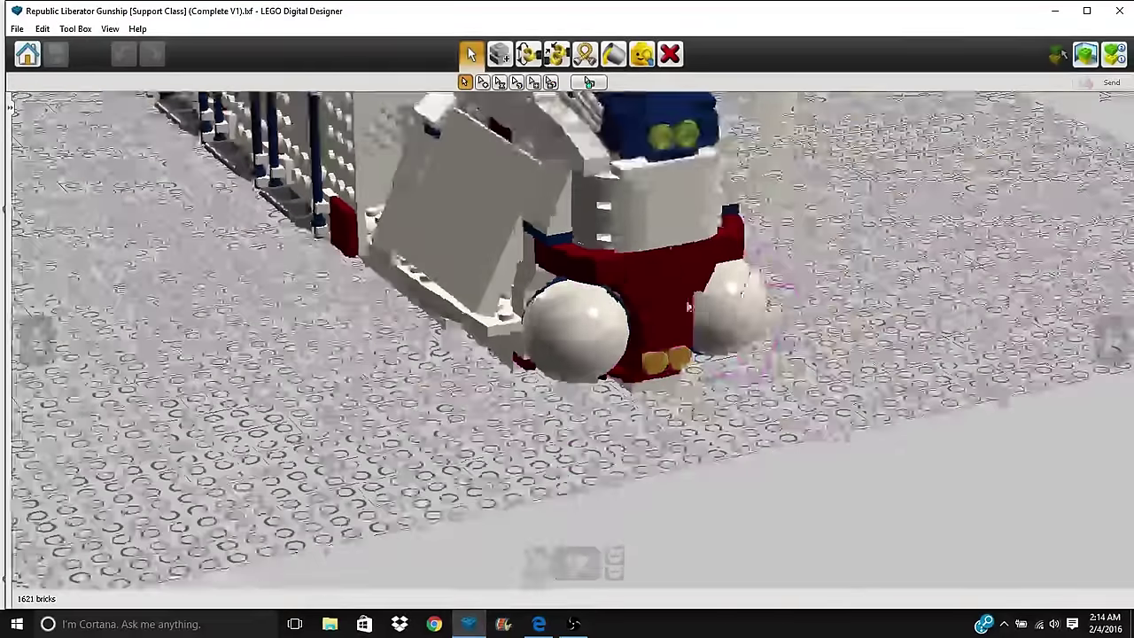
# - Examine the Support Class gunship's wingtip turrets, underside and opposite side of the hull
pyautogui.rightClick(668, 161)
pyautogui.scroll(-3, 665, 178)
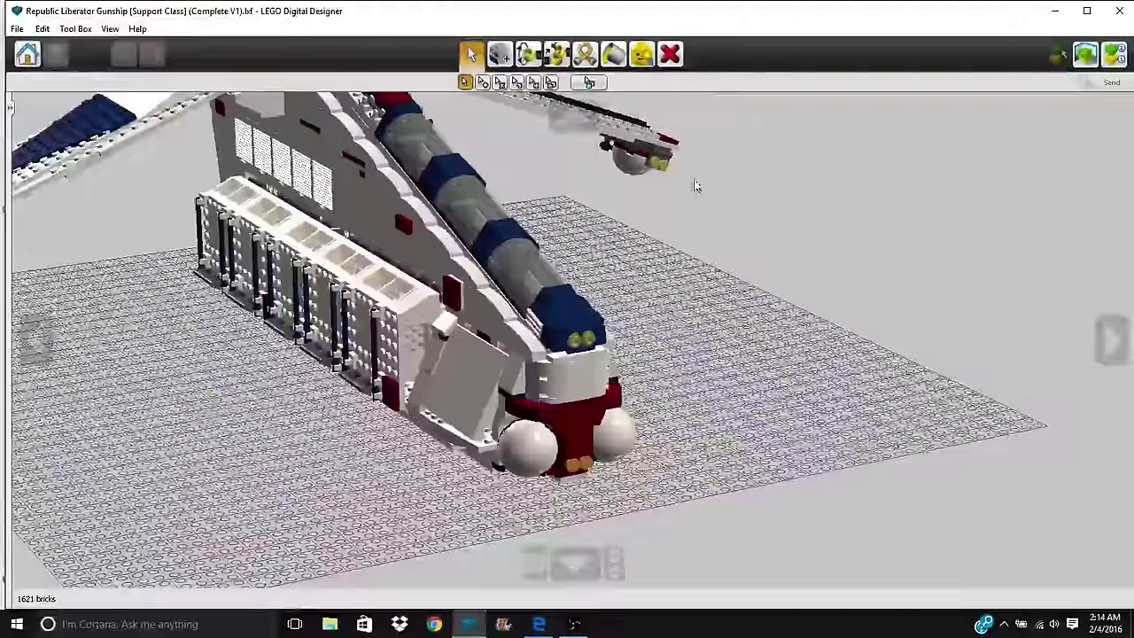
pyautogui.rightClick(660, 163)
pyautogui.moveTo(398, 362); pyautogui.dragTo(487, 330, button='right')
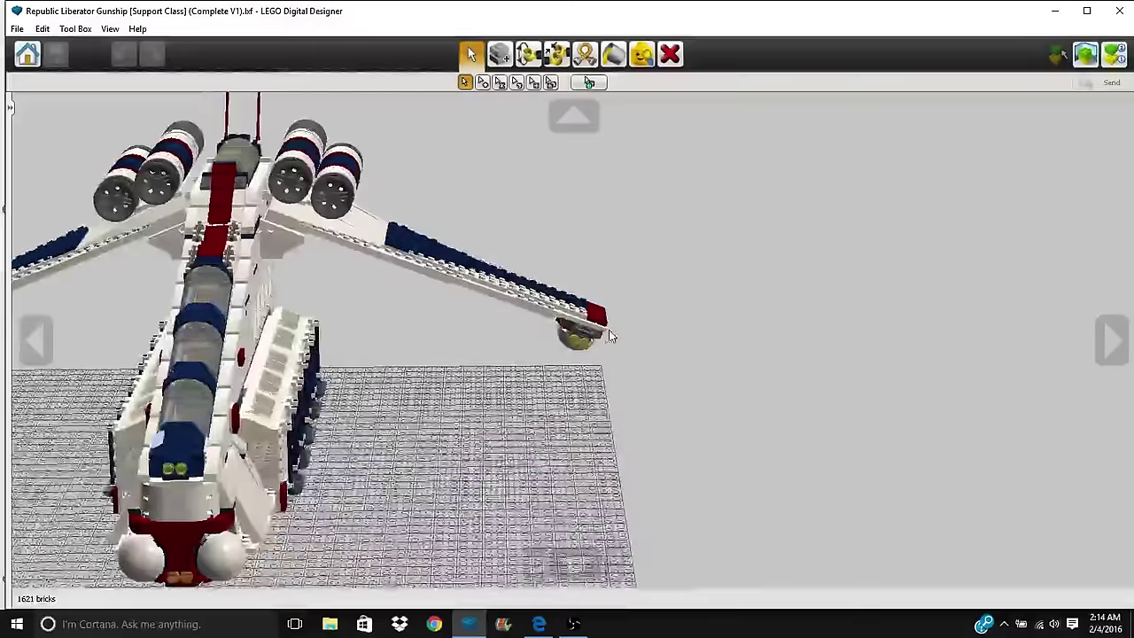
pyautogui.moveTo(608, 330); pyautogui.dragTo(513, 374, button='right')
pyautogui.scroll(-3, 134, 278)
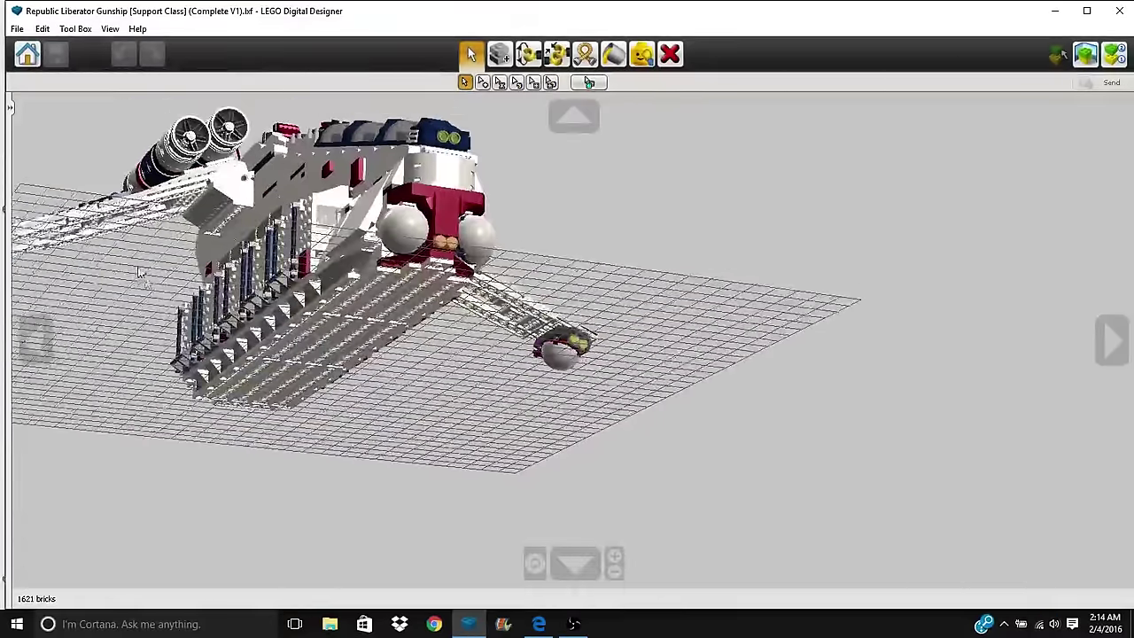
pyautogui.rightClick(30, 296)
pyautogui.moveTo(215, 326); pyautogui.dragTo(284, 434, button='right')
pyautogui.moveTo(414, 450); pyautogui.dragTo(718, 460, button='right')
pyautogui.click(534, 563)
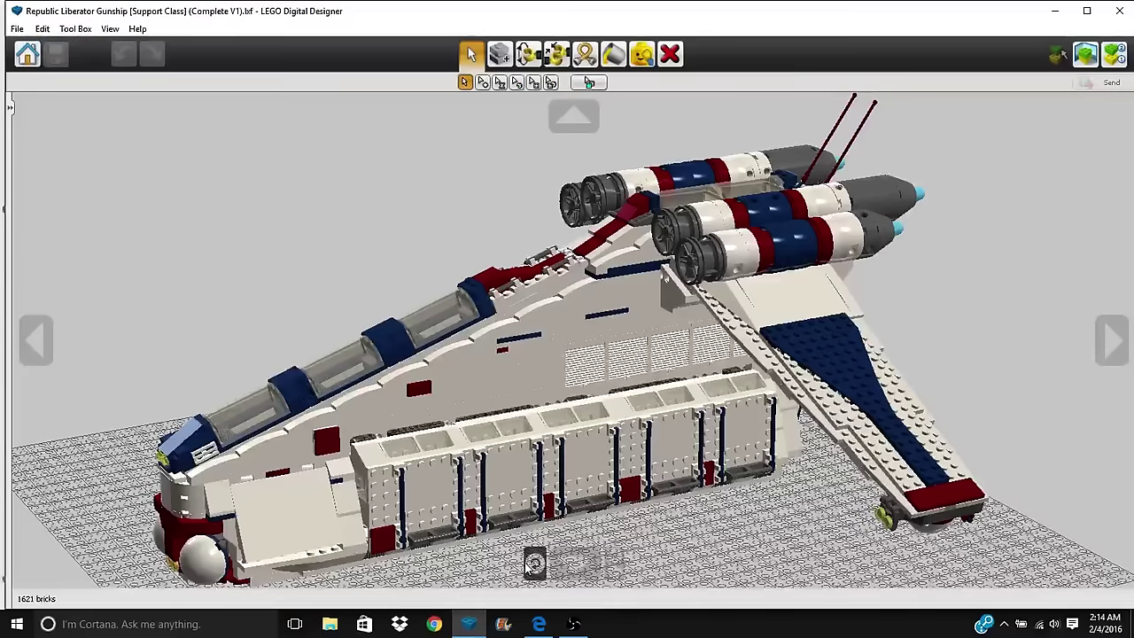
# - Inspect the row of cockpit canopies along the Support Class gunship's nose from both sides
pyautogui.scroll(-1, 509, 510)
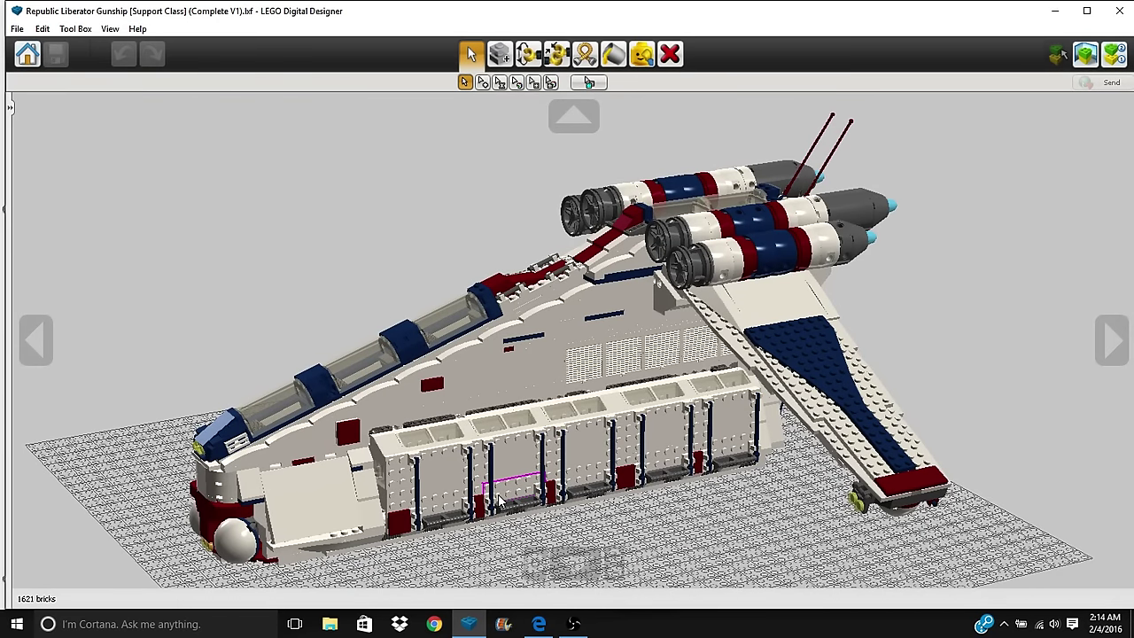
pyautogui.scroll(4, 372, 355)
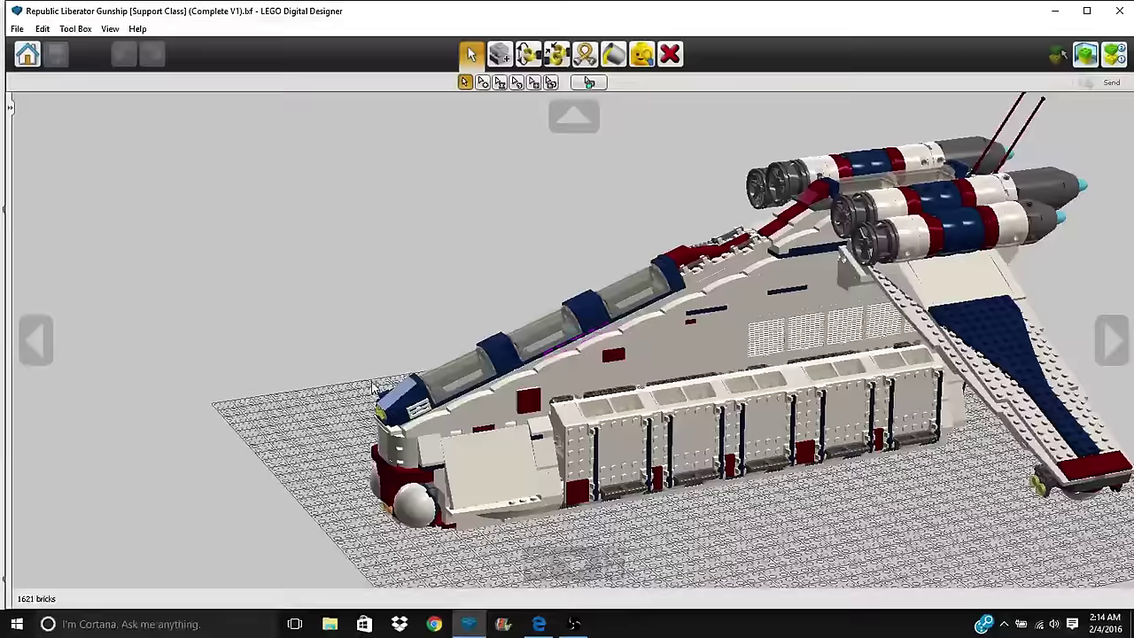
pyautogui.scroll(2, 426, 413)
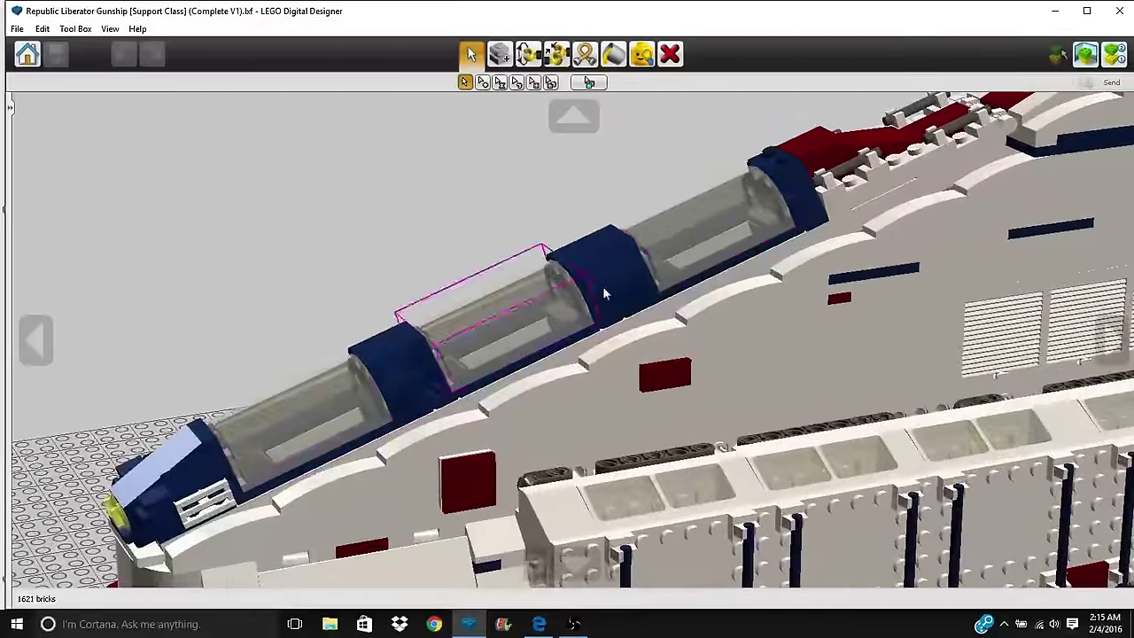
pyautogui.moveTo(319, 502); pyautogui.dragTo(585, 365, button='right')
pyautogui.scroll(2, 620, 523)
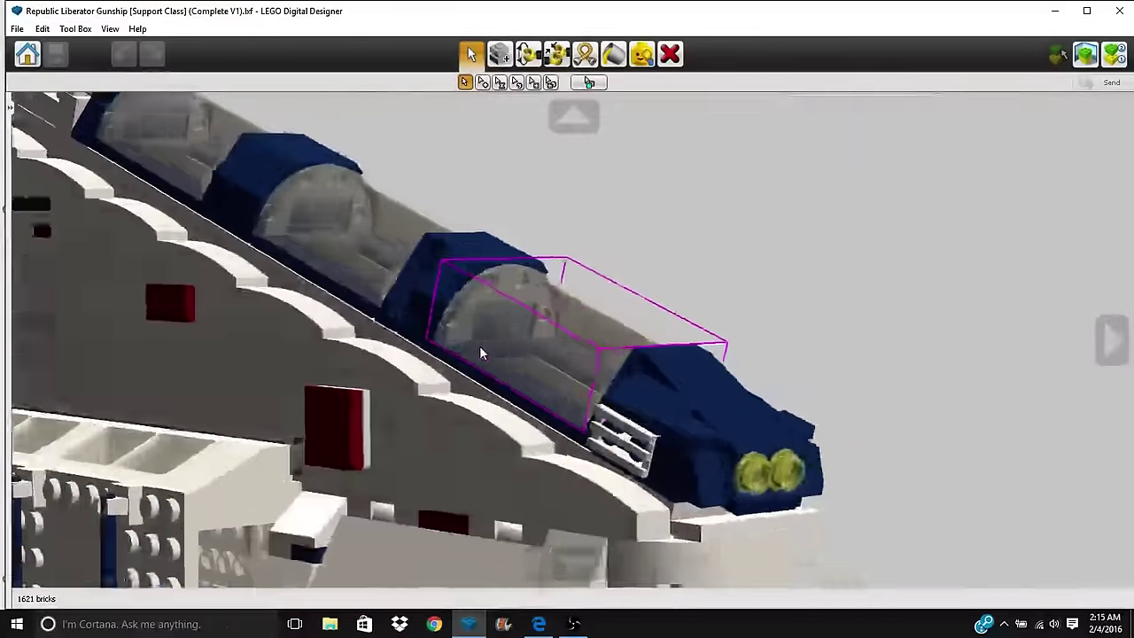
pyautogui.moveTo(479, 352); pyautogui.dragTo(257, 337, button='right')
pyautogui.scroll(-5, 277, 285)
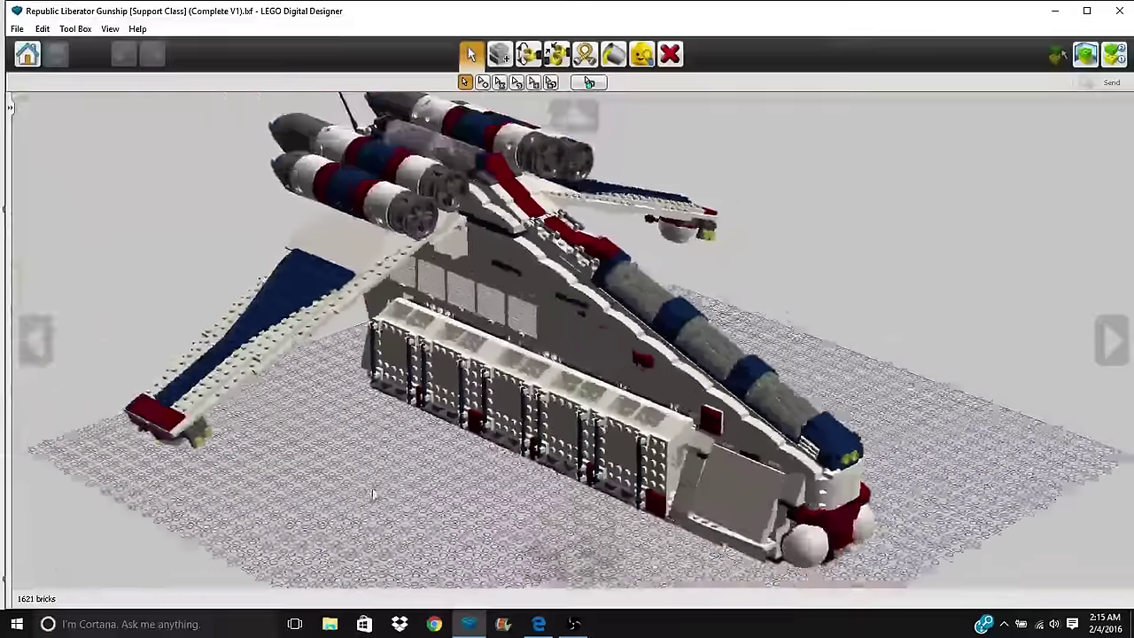
# - Inspect the Support Class gunship's engines and antennas from the rear, ending with an overview of the whole model
pyautogui.moveTo(381, 456); pyautogui.dragTo(549, 456, button='right')
pyautogui.scroll(10, 328, 291)
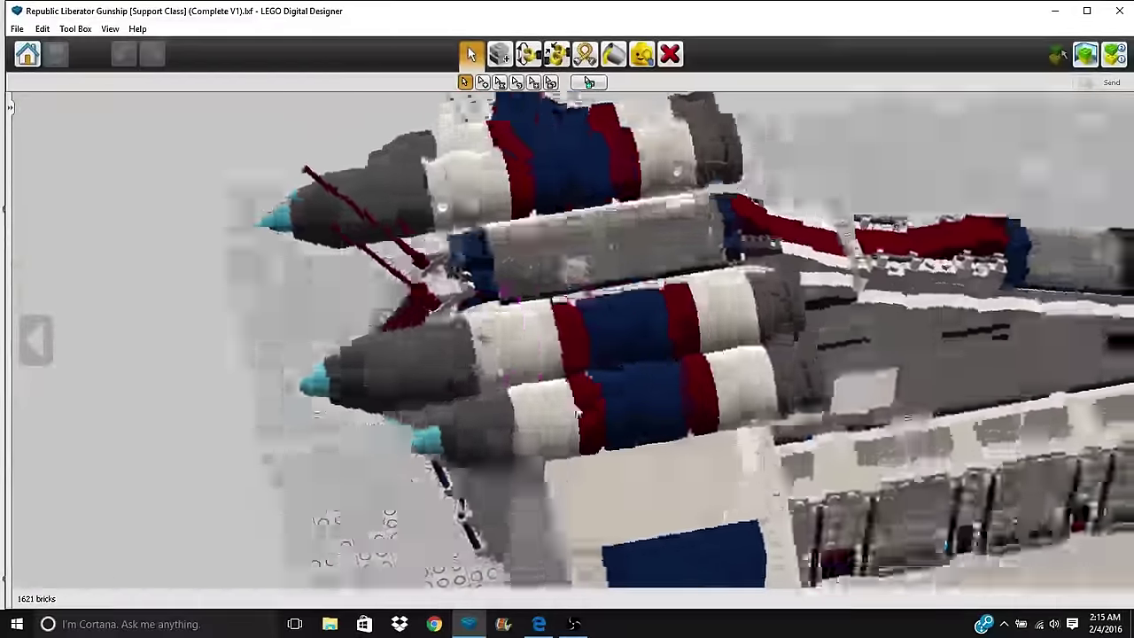
pyautogui.moveTo(578, 413); pyautogui.dragTo(568, 398, button='right')
pyautogui.moveTo(467, 405); pyautogui.dragTo(568, 380, button='right')
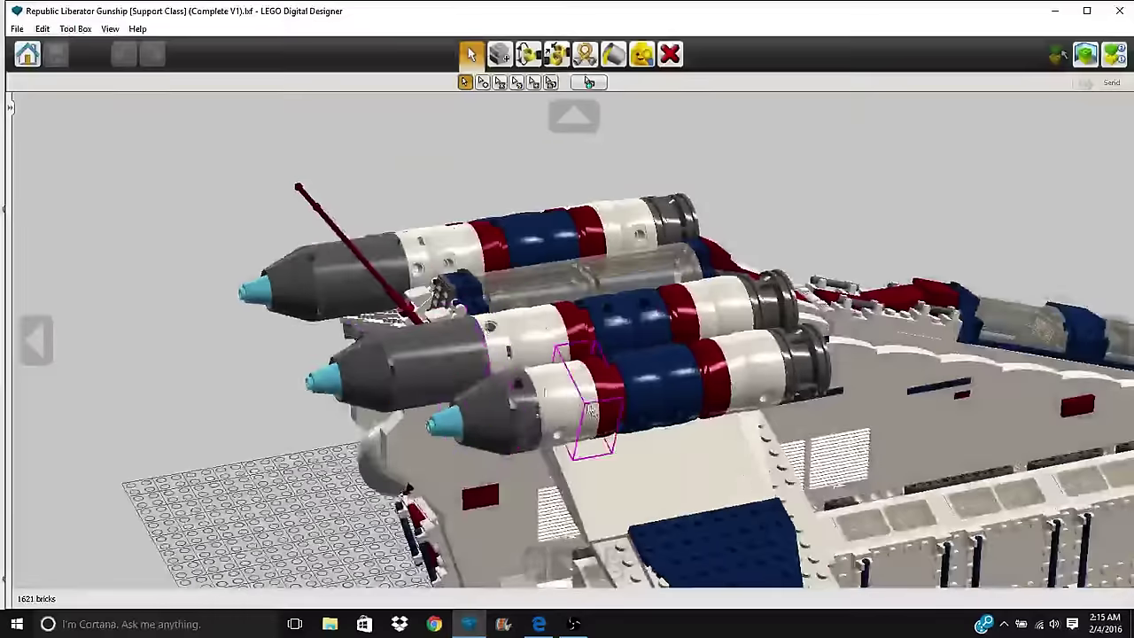
pyautogui.scroll(-3, 510, 401)
pyautogui.moveTo(485, 377); pyautogui.dragTo(393, 360, button='right')
pyautogui.scroll(-2, 541, 356)
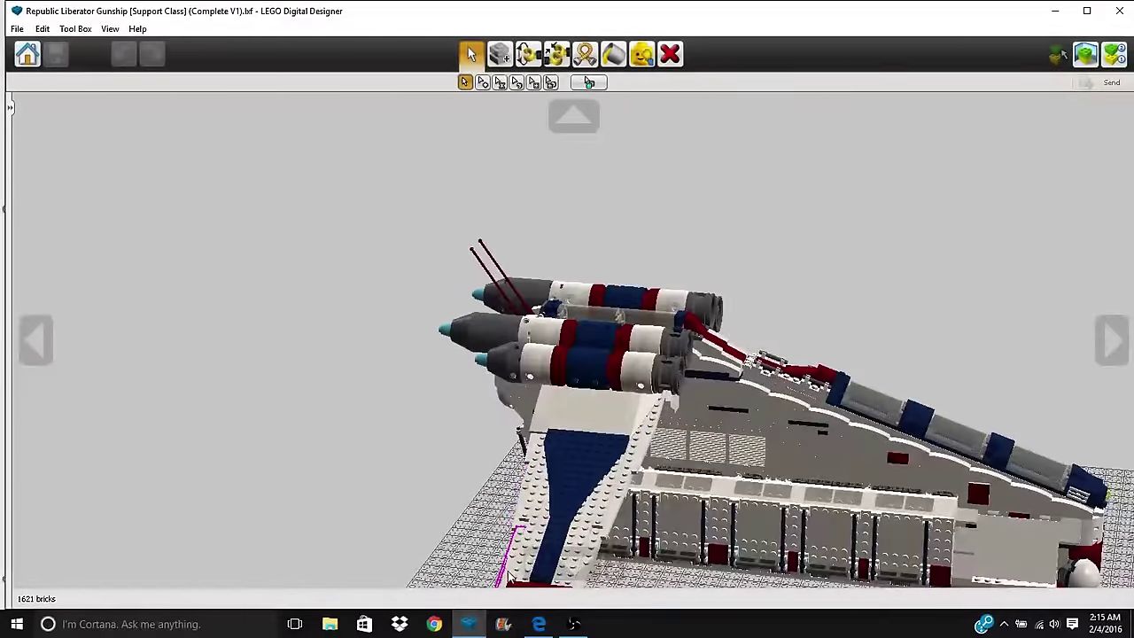
pyautogui.moveTo(532, 567); pyautogui.dragTo(401, 473, button='right')
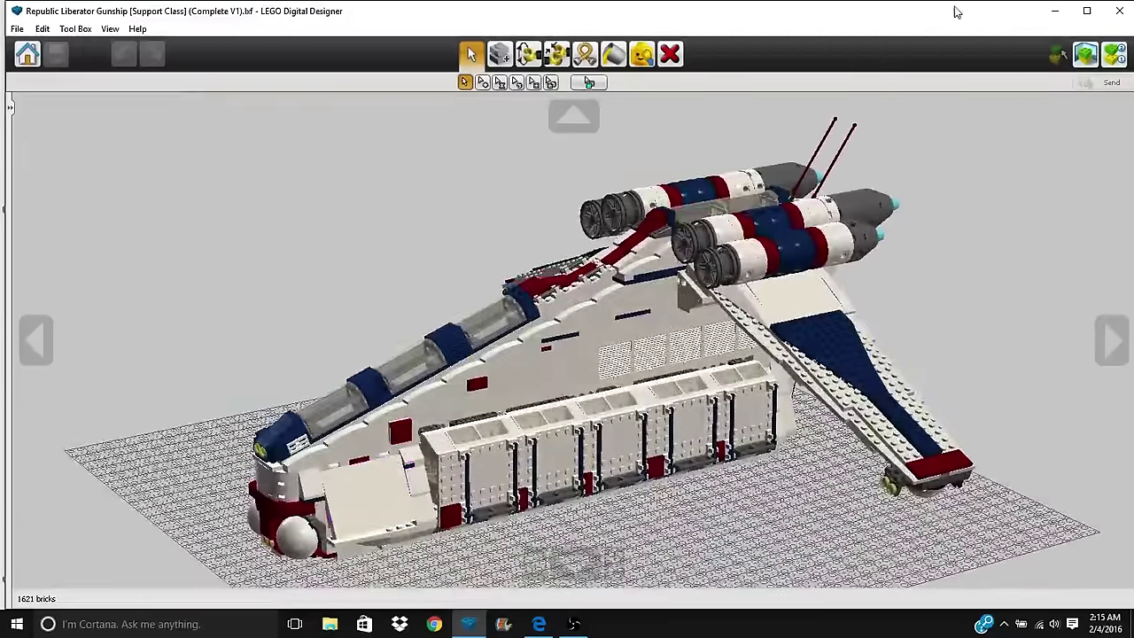
# - Close the Support Class model, open Republic Liberator Gunship (Complete V4) from the Downloads folder, and hide the brick palette
pyautogui.click(1120, 11)
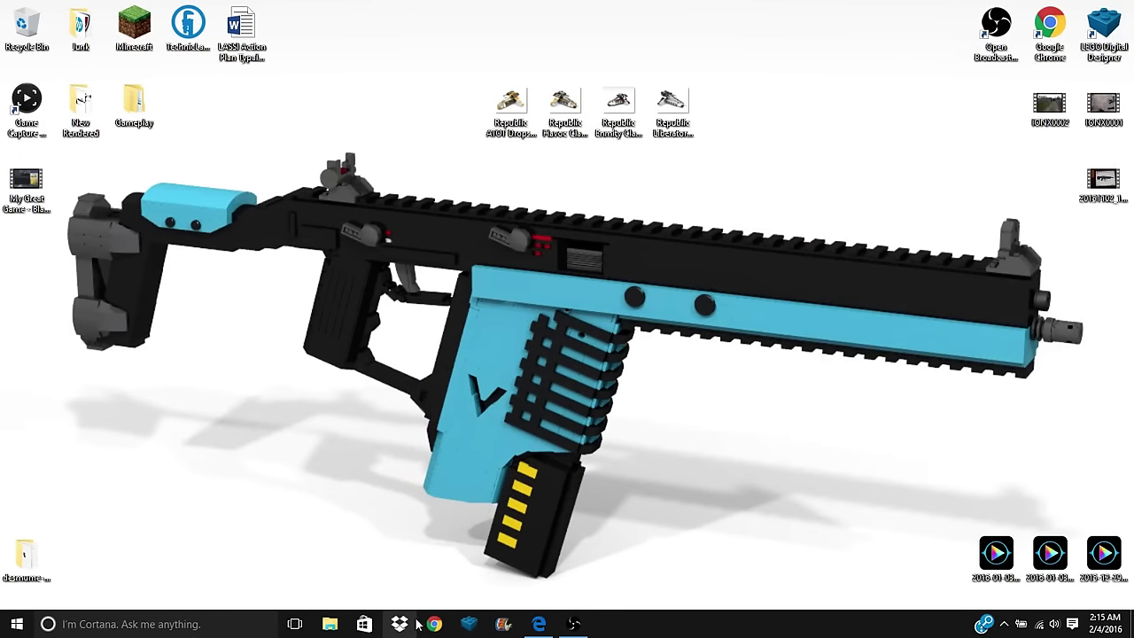
pyautogui.press('super+e')
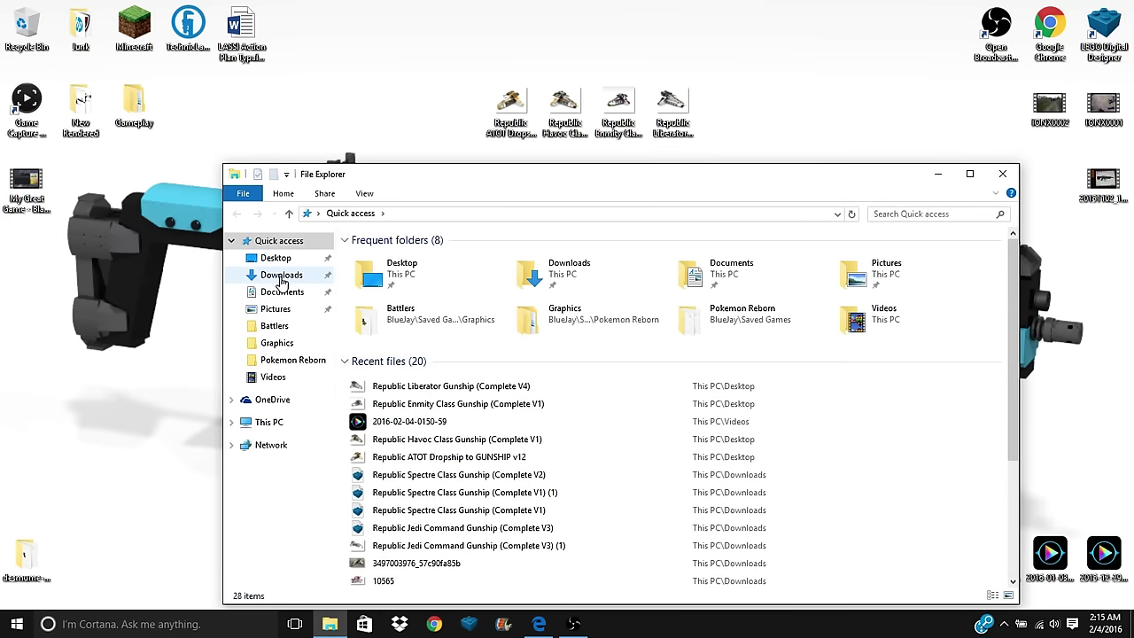
pyautogui.click(282, 276)
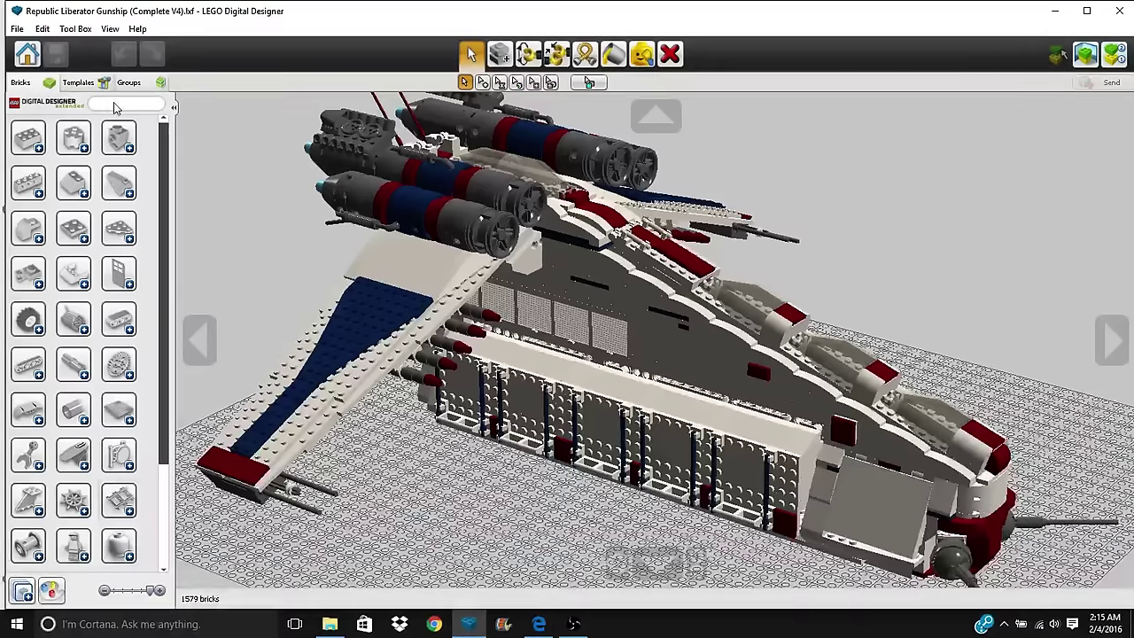
pyautogui.click(174, 108)
# - Examine the Complete V4 gunship from both sides, including the nose gun turrets and the front side panel
pyautogui.scroll(-2, 584, 407)
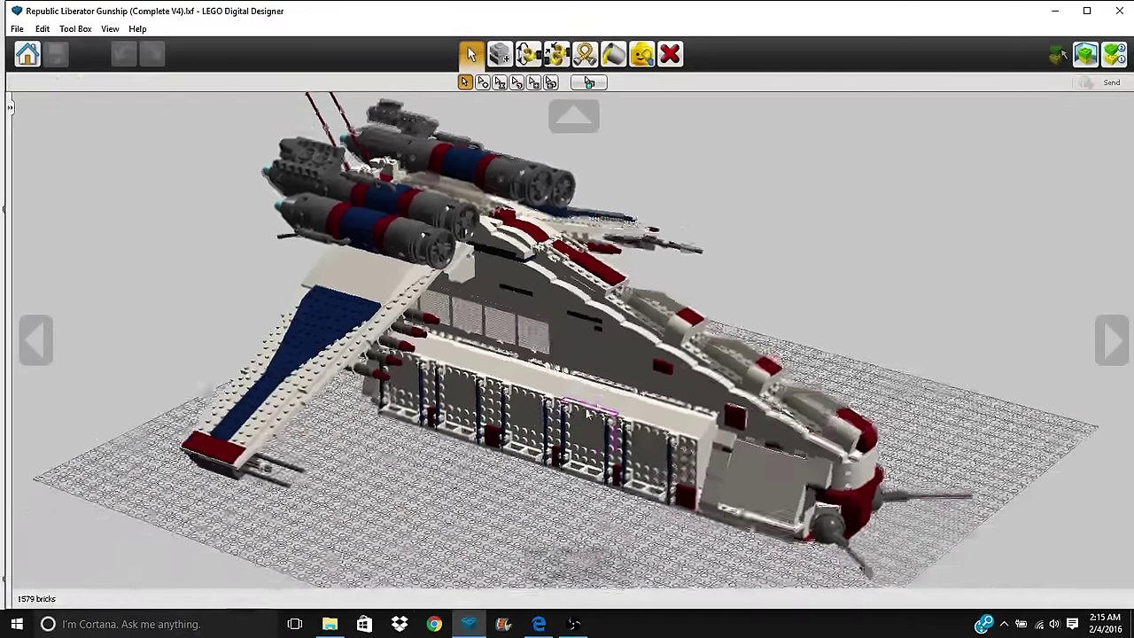
pyautogui.moveTo(585, 407); pyautogui.dragTo(815, 426, button='right')
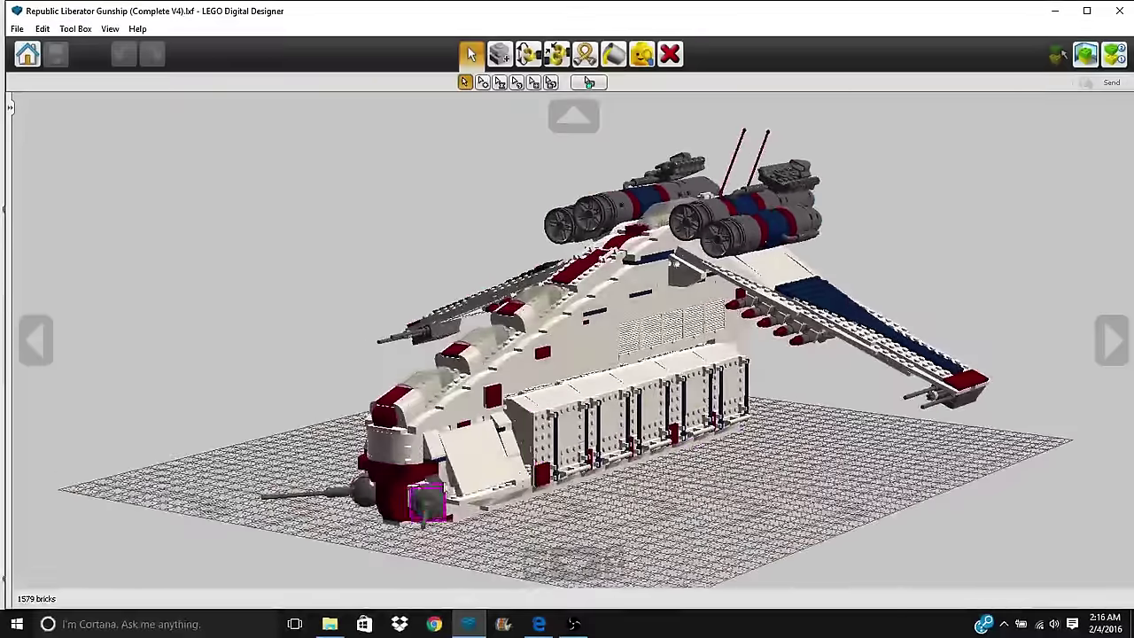
pyautogui.moveTo(644, 414); pyautogui.dragTo(699, 229, button='right')
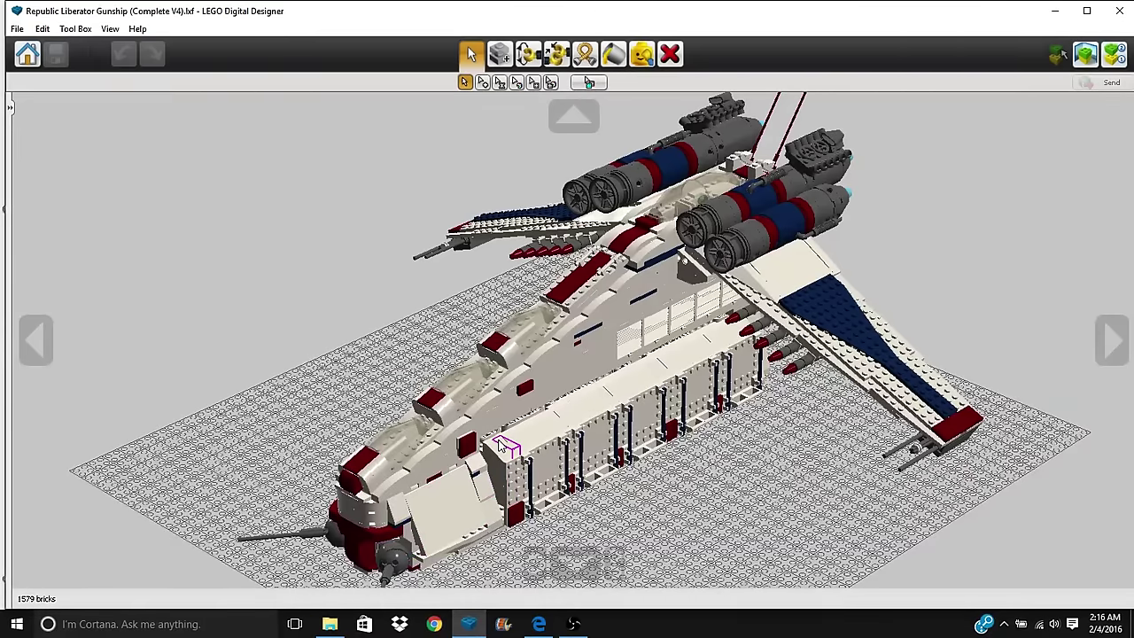
pyautogui.moveTo(597, 508); pyautogui.dragTo(844, 521, button='right')
pyautogui.rightClick(827, 559)
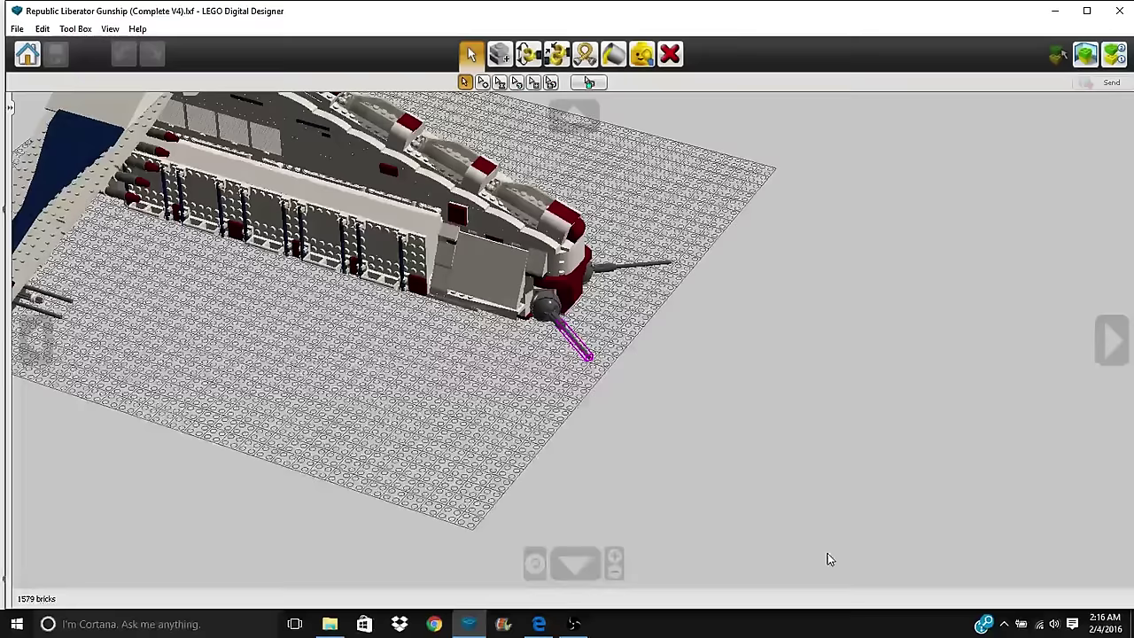
pyautogui.scroll(1, 828, 559)
pyautogui.scroll(5, 829, 558)
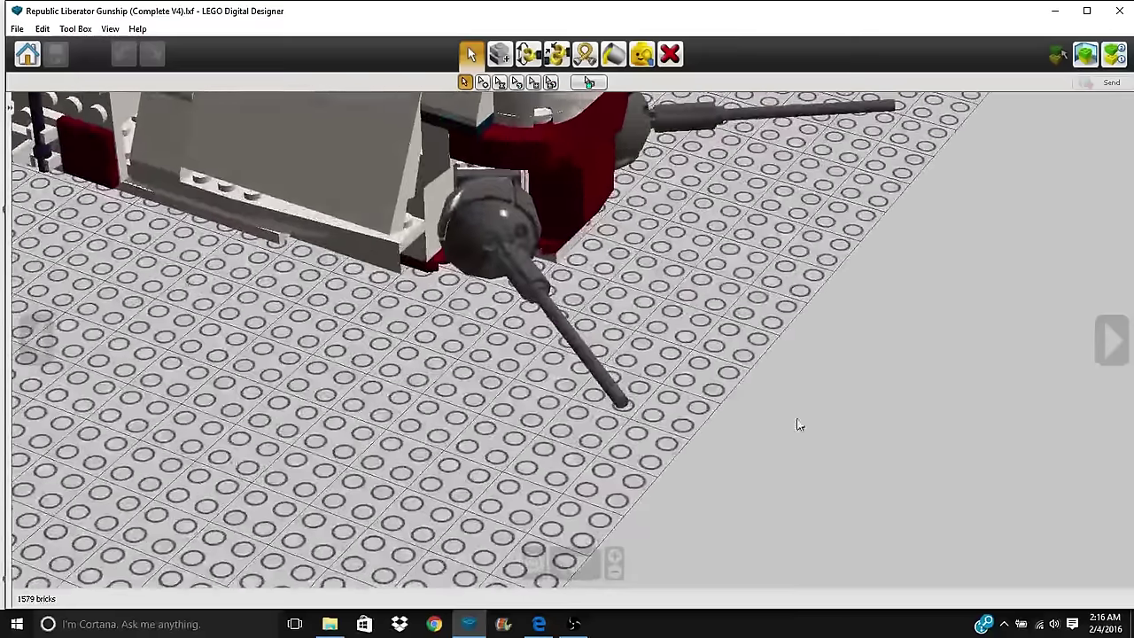
pyautogui.moveTo(800, 425); pyautogui.dragTo(780, 512, button='right')
pyautogui.scroll(5, 425, 317)
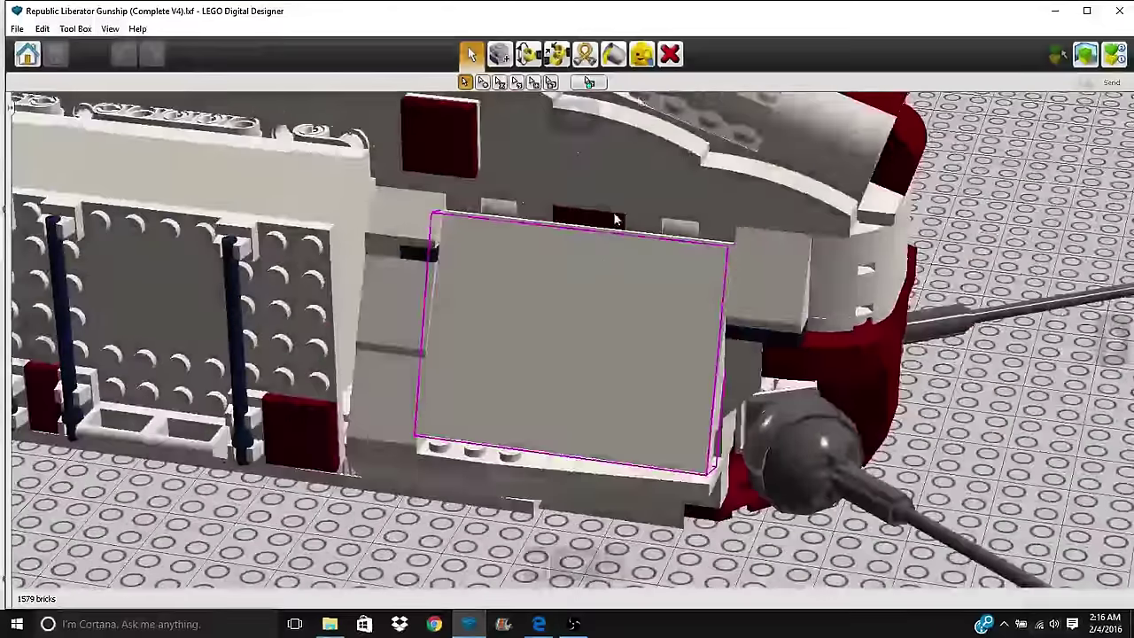
# - Hide the large side panel behind the nose and the parts behind it to expose the interior compartment
pyautogui.click(642, 55)
pyautogui.click(580, 403)
pyautogui.moveTo(575, 473); pyautogui.dragTo(596, 347, button='right')
pyautogui.click(596, 346)
pyautogui.click(599, 354)
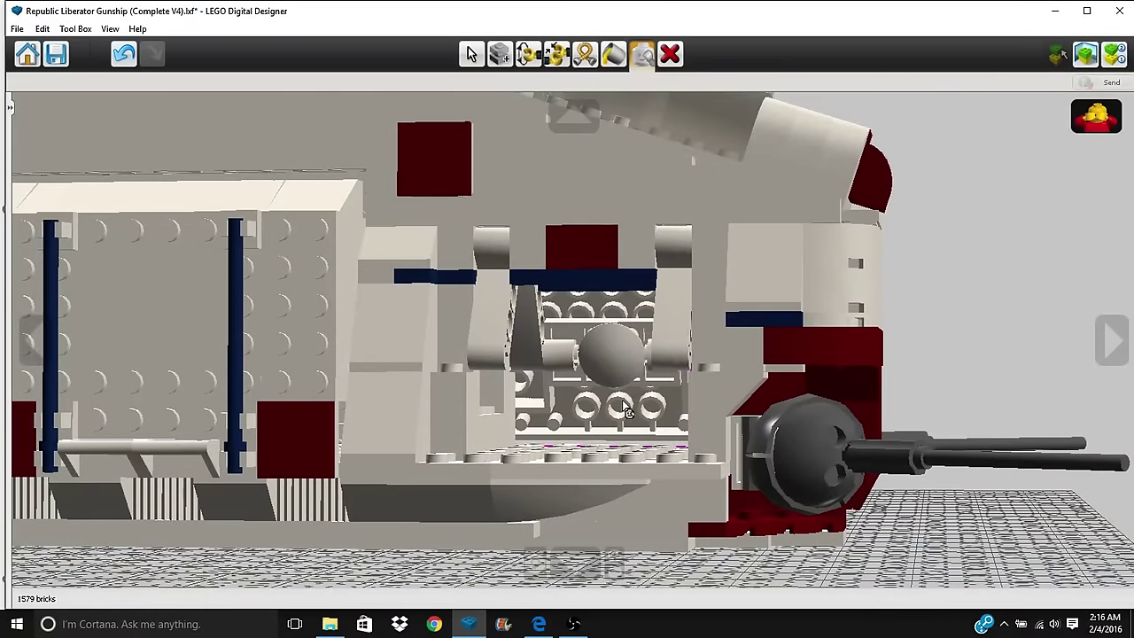
pyautogui.moveTo(617, 416); pyautogui.dragTo(587, 454, button='right')
pyautogui.moveTo(588, 412); pyautogui.dragTo(592, 321, button='right')
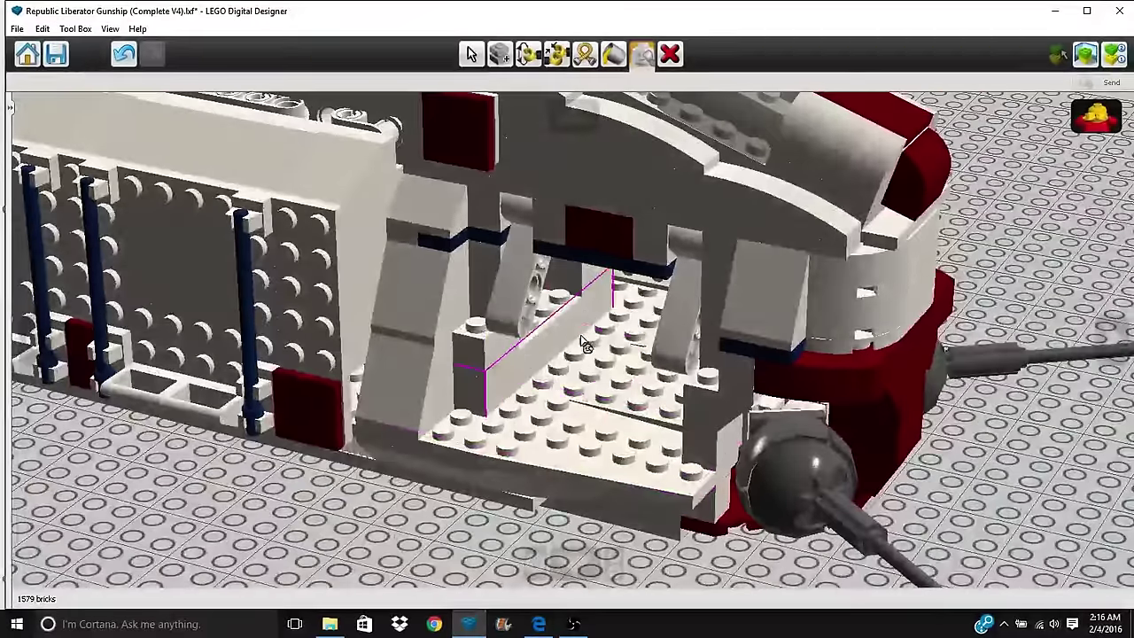
# - Examine the studded floor of the exposed interior compartment from several angles, and restore all hidden parts
pyautogui.moveTo(505, 390); pyautogui.dragTo(474, 391, button='right')
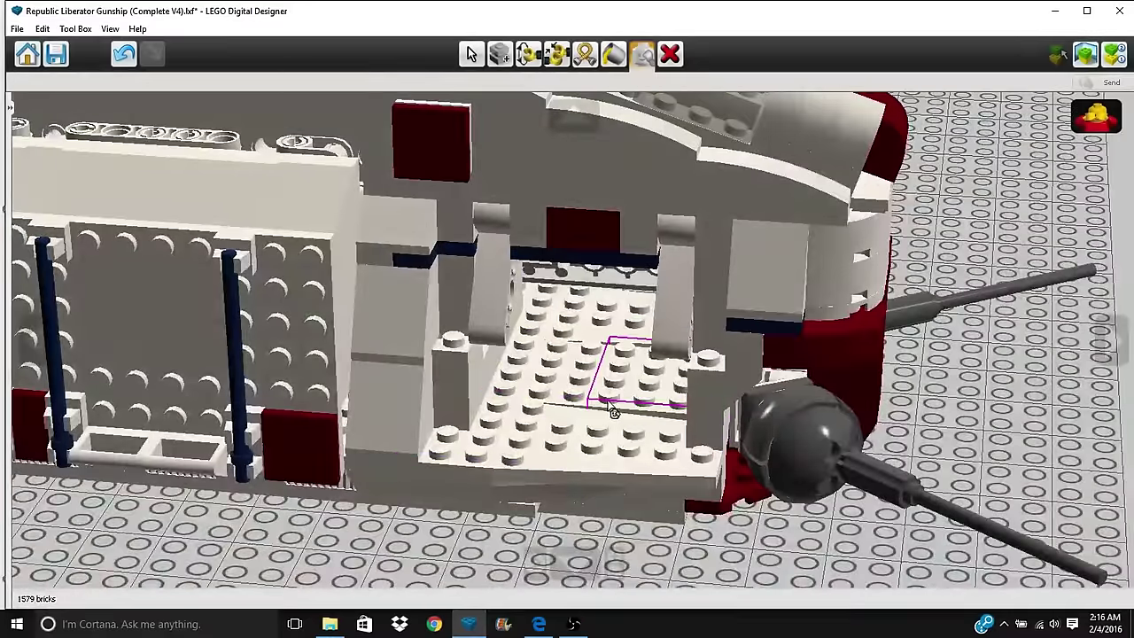
pyautogui.moveTo(644, 409); pyautogui.dragTo(659, 392, button='right')
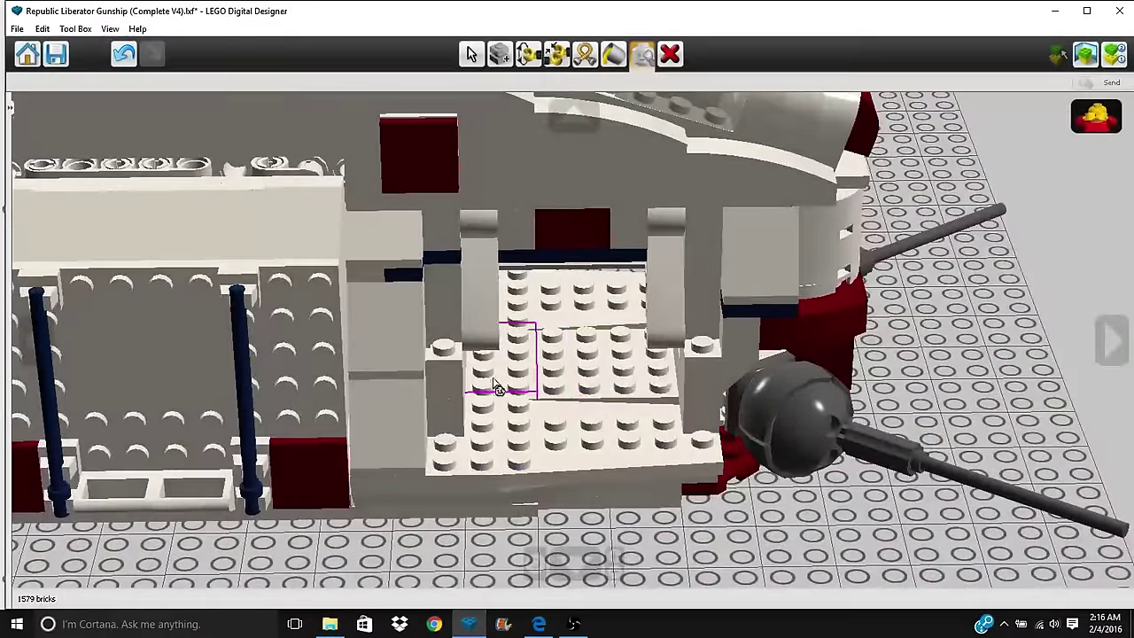
pyautogui.moveTo(583, 390); pyautogui.dragTo(452, 428, button='right')
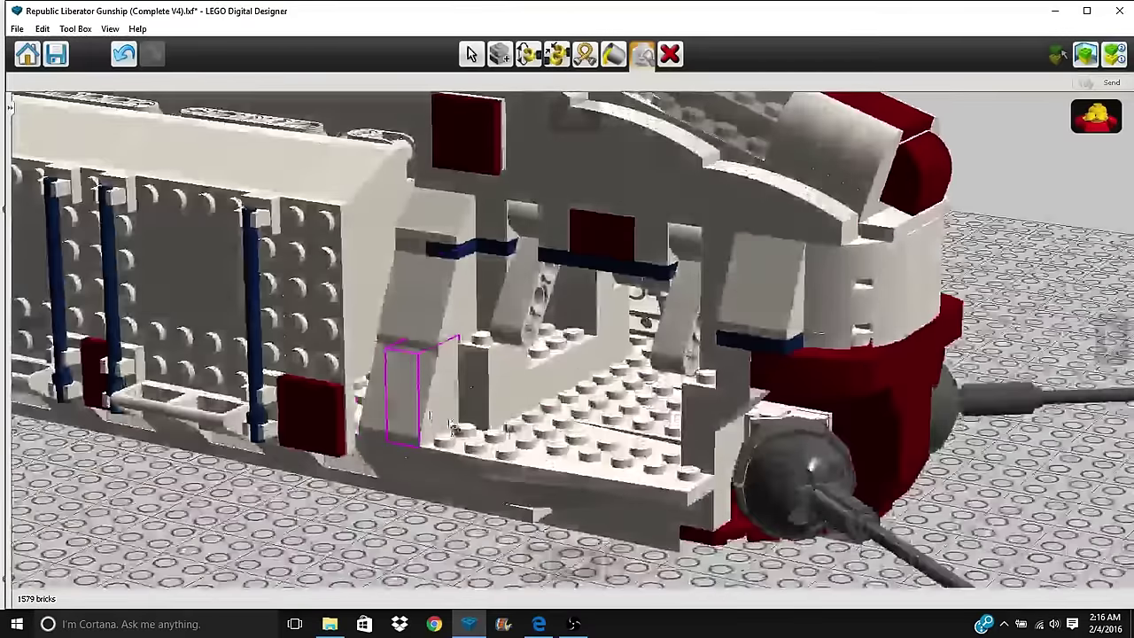
pyautogui.click(1077, 121)
# - Examine the three stepped transparent canopies along the sloping top of the nose from the side and from above
pyautogui.scroll(-4, 626, 317)
pyautogui.rightClick(560, 180)
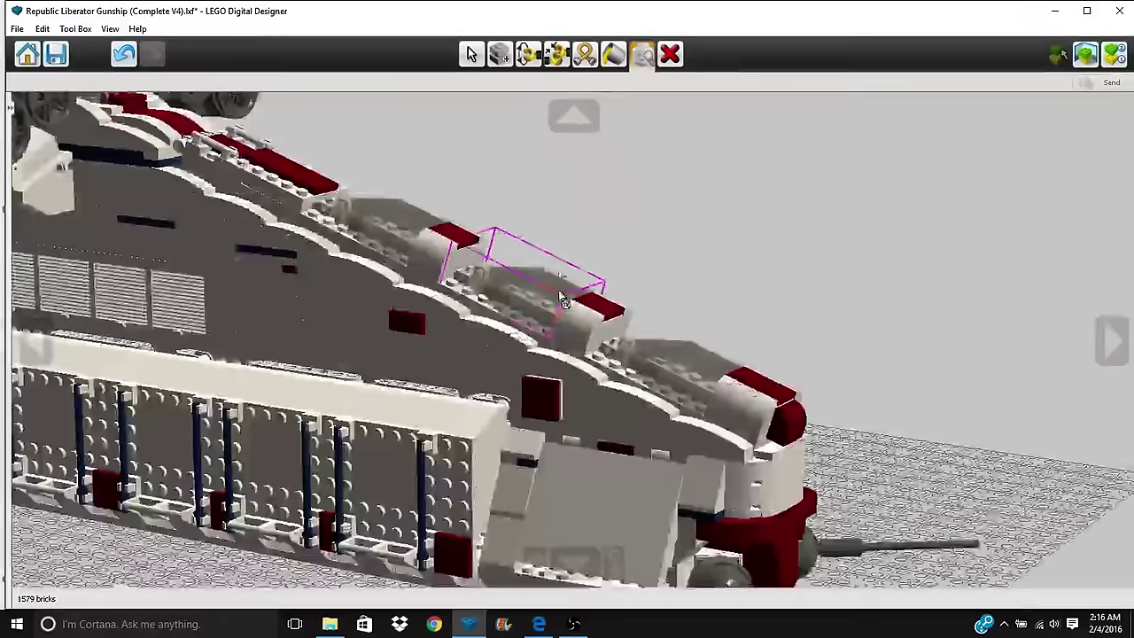
pyautogui.scroll(4, 558, 302)
pyautogui.rightClick(541, 278)
pyautogui.moveTo(544, 291); pyautogui.dragTo(551, 351, button='right')
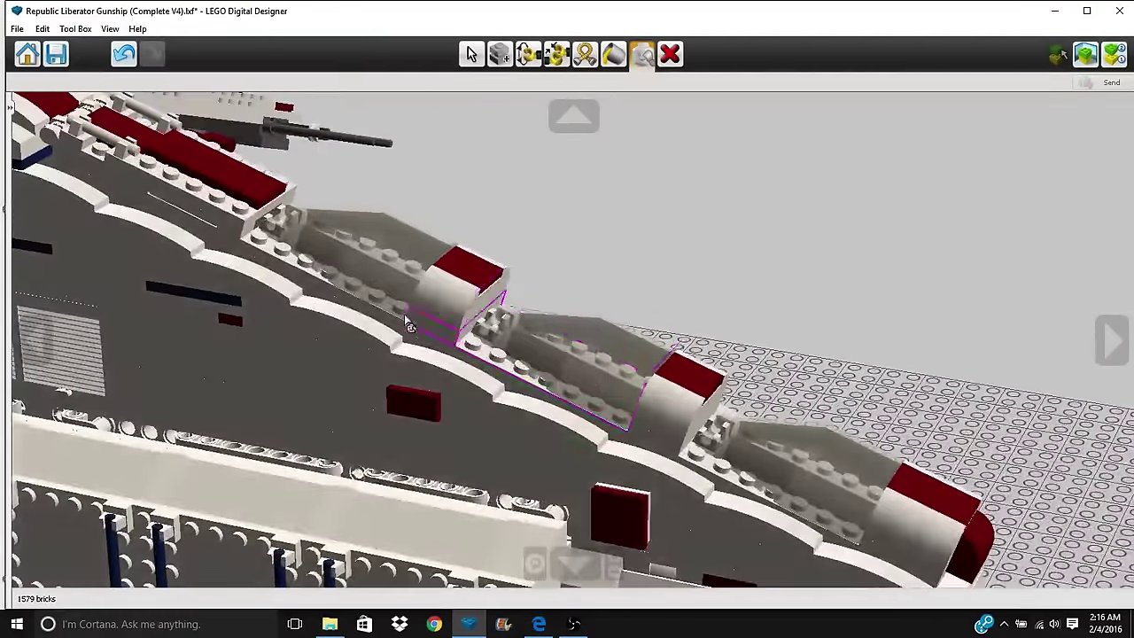
pyautogui.scroll(-5, 372, 307)
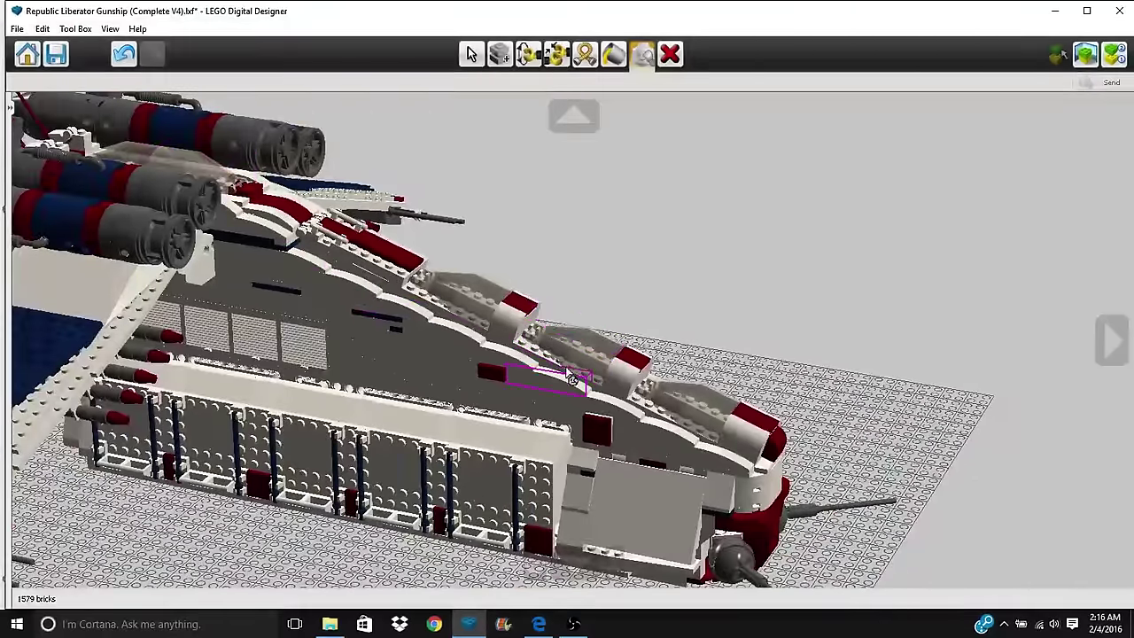
pyautogui.scroll(3, 571, 374)
pyautogui.scroll(3, 575, 370)
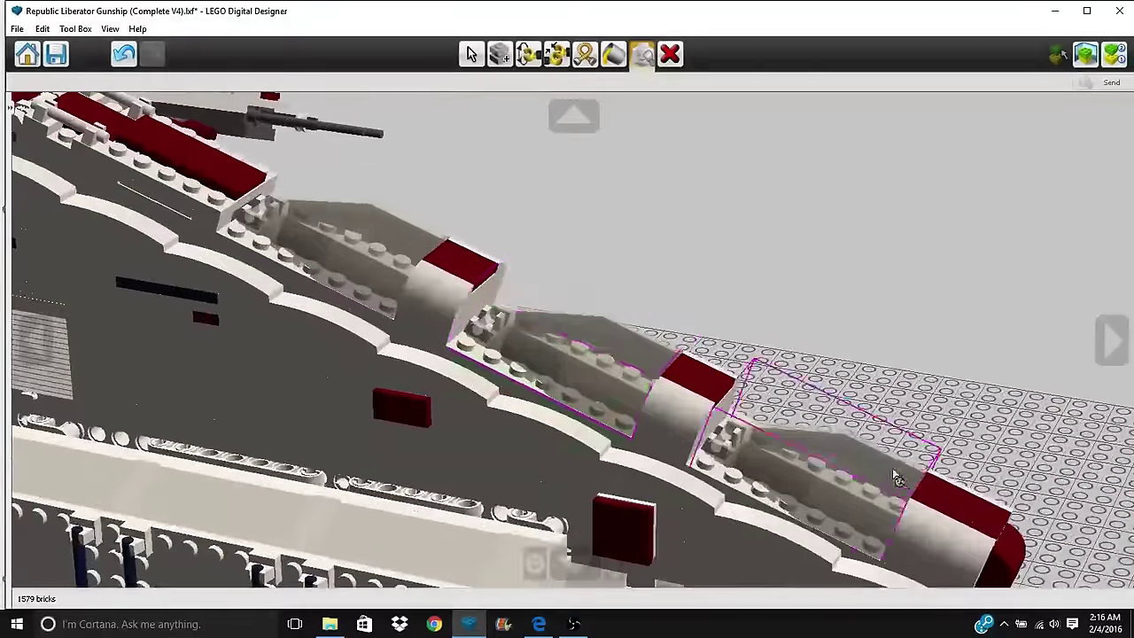
pyautogui.scroll(-2, 673, 423)
pyautogui.rightClick(671, 424)
pyautogui.rightClick(739, 443)
pyautogui.scroll(3, 567, 297)
pyautogui.moveTo(532, 259); pyautogui.dragTo(488, 321, button='right')
pyautogui.moveTo(429, 298); pyautogui.dragTo(538, 358, button='right')
pyautogui.scroll(-5, 538, 361)
pyautogui.scroll(2, 337, 408)
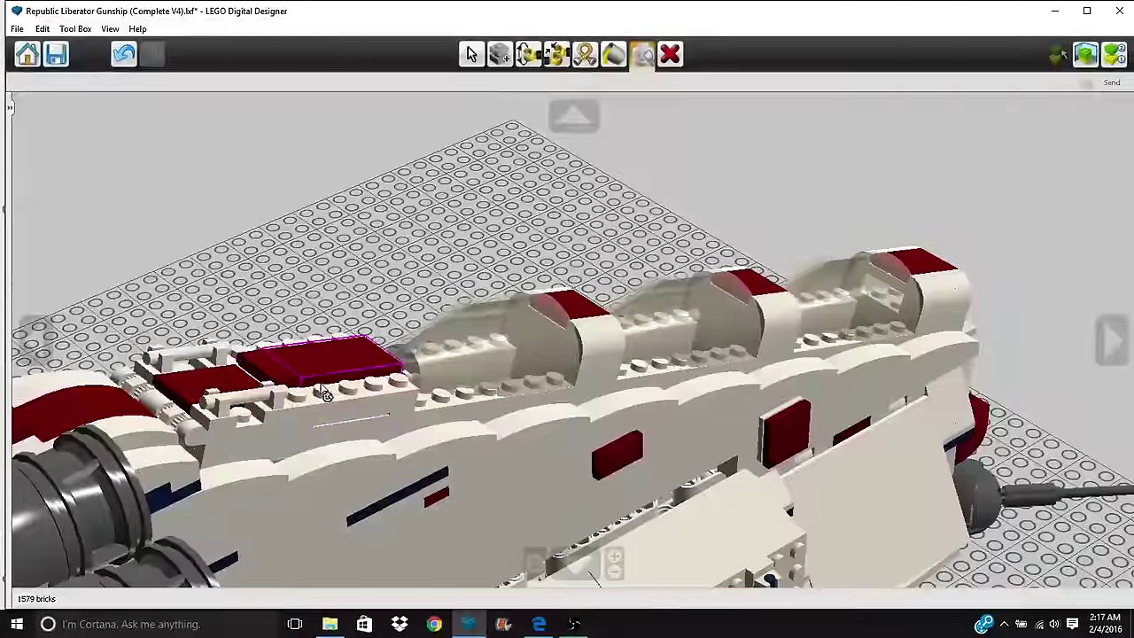
# - Try to set the hinge angle of the red-tiled top section behind the canopies to 0, and undo the rotation
pyautogui.rightClick(321, 387)
pyautogui.scroll(3, 443, 389)
pyautogui.moveTo(474, 395); pyautogui.dragTo(300, 336, button='right')
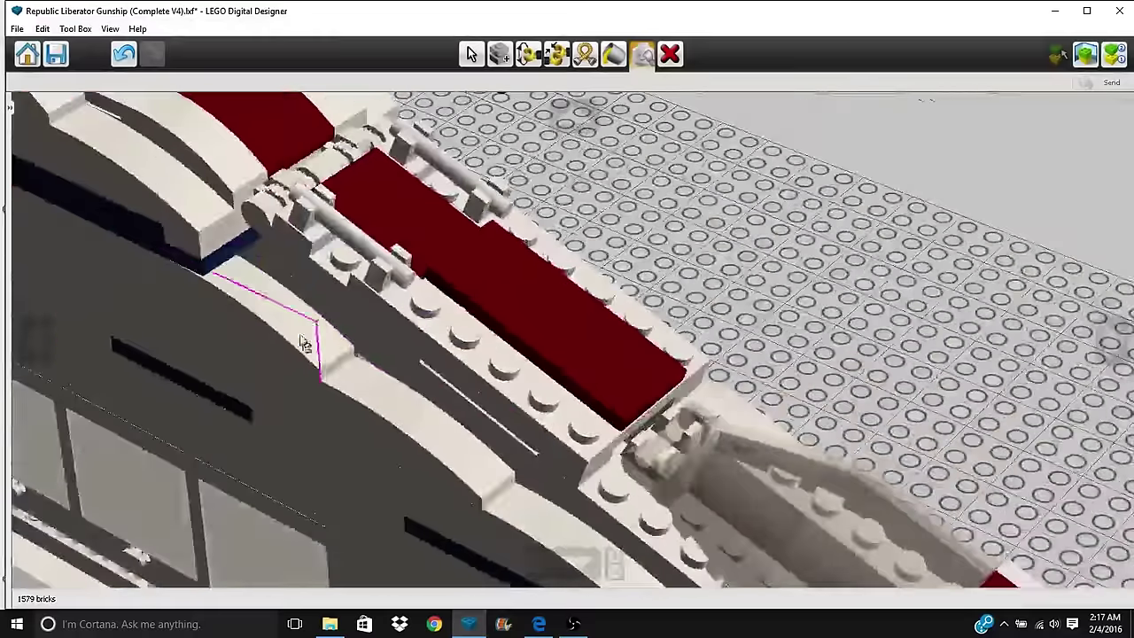
pyautogui.click(523, 59)
pyautogui.click(419, 260)
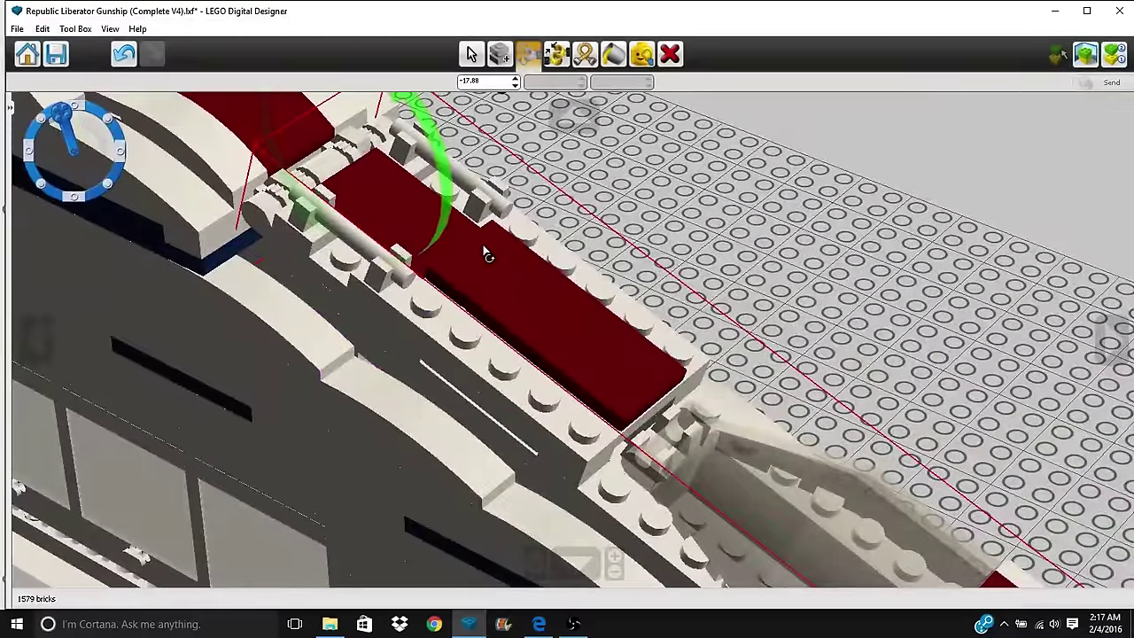
pyautogui.write('0')
pyautogui.press('Return')
pyautogui.hotkey('ctrl', 'z')
# - Delete the two red tiles behind the rearmost nose canopy and two of the white plates beneath them
pyautogui.moveTo(426, 320); pyautogui.dragTo(671, 145, button='right')
pyautogui.click(670, 54)
pyautogui.click(560, 323)
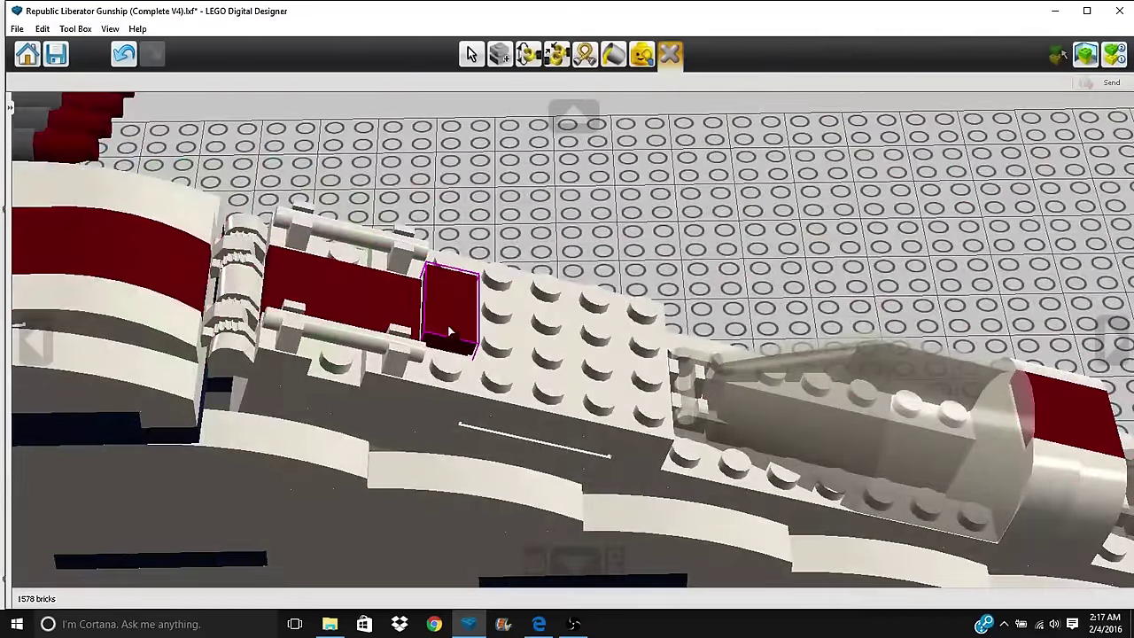
pyautogui.click(449, 323)
pyautogui.moveTo(485, 381); pyautogui.dragTo(585, 431, button='right')
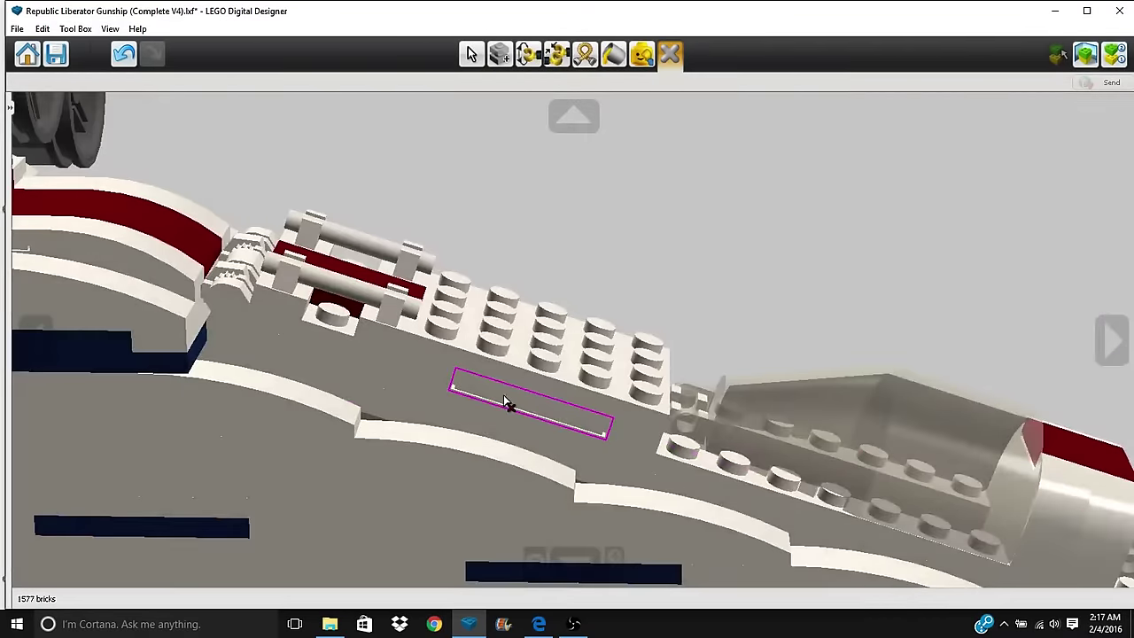
pyautogui.click(522, 367)
pyautogui.moveTo(522, 368); pyautogui.dragTo(546, 319, button='right')
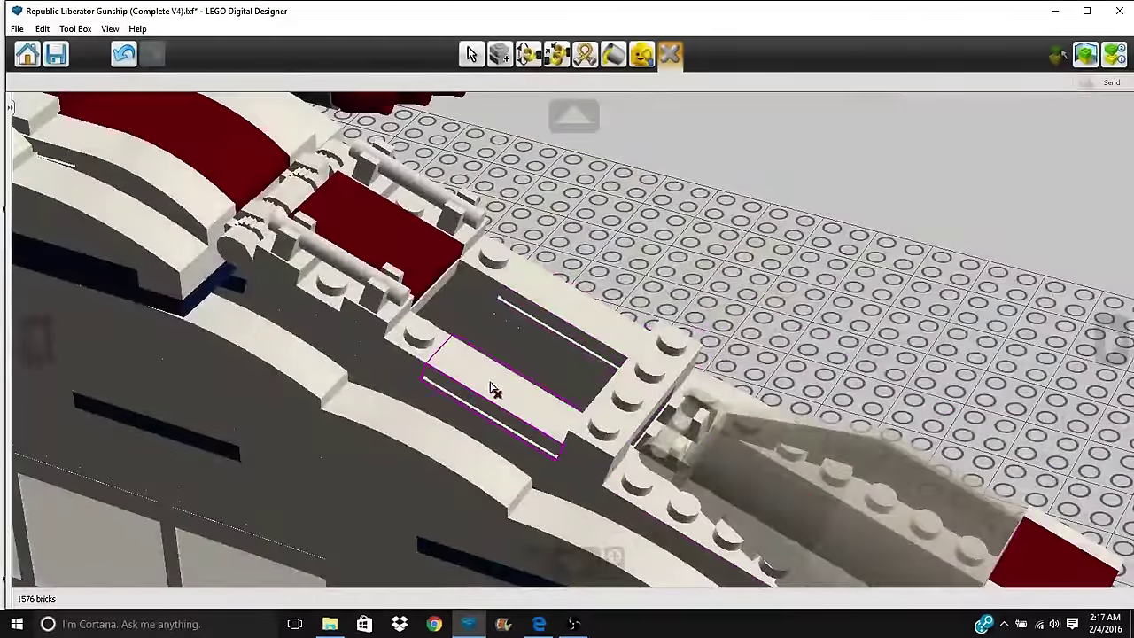
pyautogui.click(637, 395)
# - Look into the opening left by the deleted pieces, and undo the deletions
pyautogui.moveTo(602, 450); pyautogui.dragTo(534, 369, button='right')
pyautogui.scroll(3, 534, 369)
pyautogui.moveTo(538, 239); pyautogui.dragTo(552, 281, button='right')
pyautogui.scroll(-4, 631, 390)
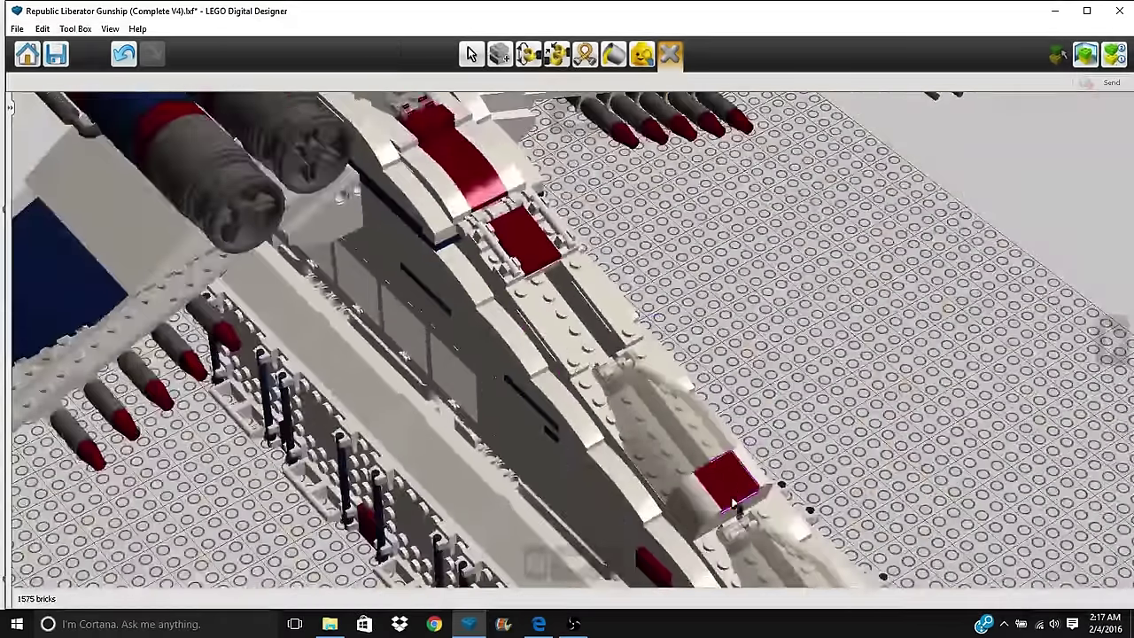
pyautogui.click(122, 56)
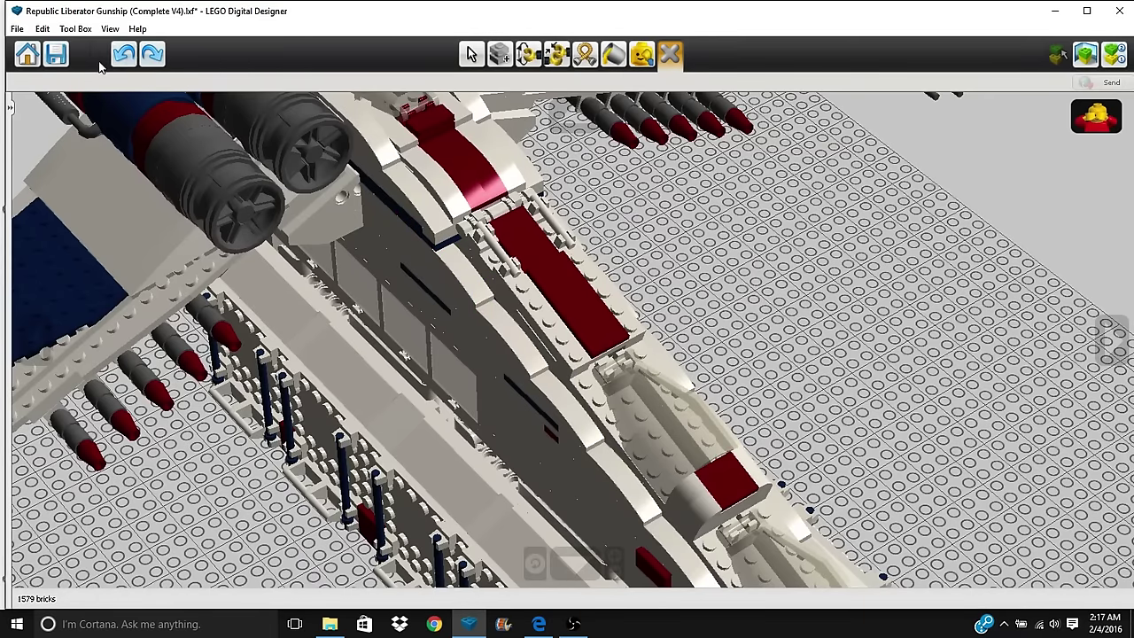
# - Examine the main cockpit's interior through its transparent canopy between the engines, from the front and from above
pyautogui.moveTo(576, 381); pyautogui.dragTo(616, 349, button='right')
pyautogui.click(470, 64)
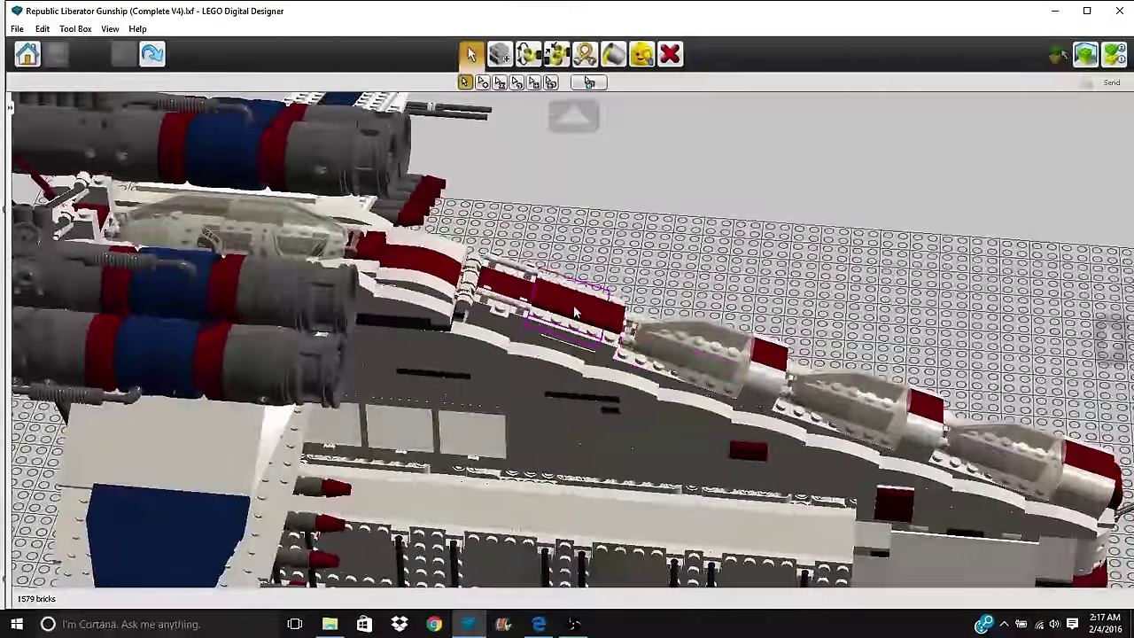
pyautogui.moveTo(450, 324); pyautogui.dragTo(372, 363, button='right')
pyautogui.keyDown('shift'); pyautogui.moveTo(434, 146); pyautogui.dragTo(550, 323, button='right'); pyautogui.keyUp('shift')
pyautogui.scroll(2, 484, 317)
pyautogui.scroll(2, 483, 318)
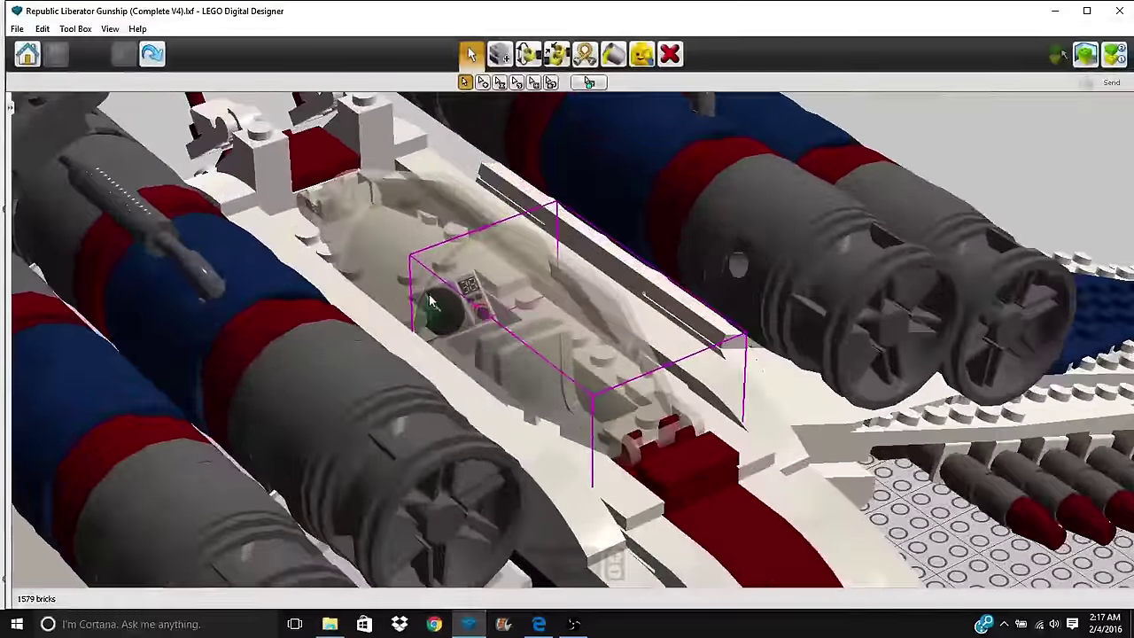
pyautogui.moveTo(429, 295); pyautogui.dragTo(439, 384, button='right')
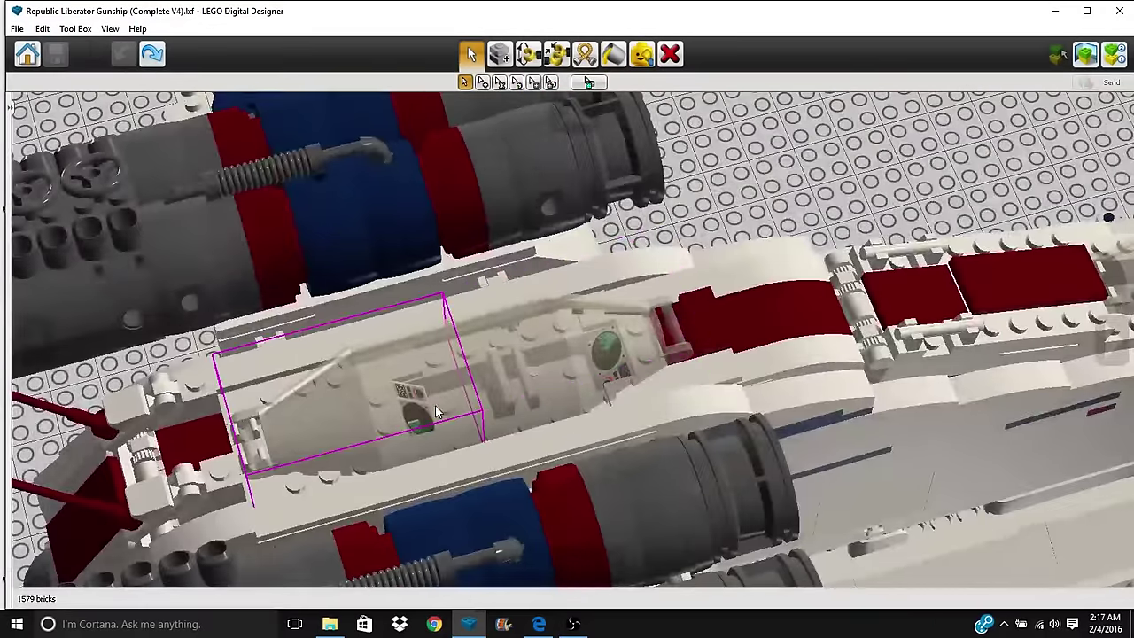
# - Compare the three stepped nose canopies with the main cockpit between the engine pairs
pyautogui.scroll(-3, 441, 390)
pyautogui.moveTo(994, 341); pyautogui.dragTo(916, 416, button='right')
pyautogui.rightClick(1012, 305)
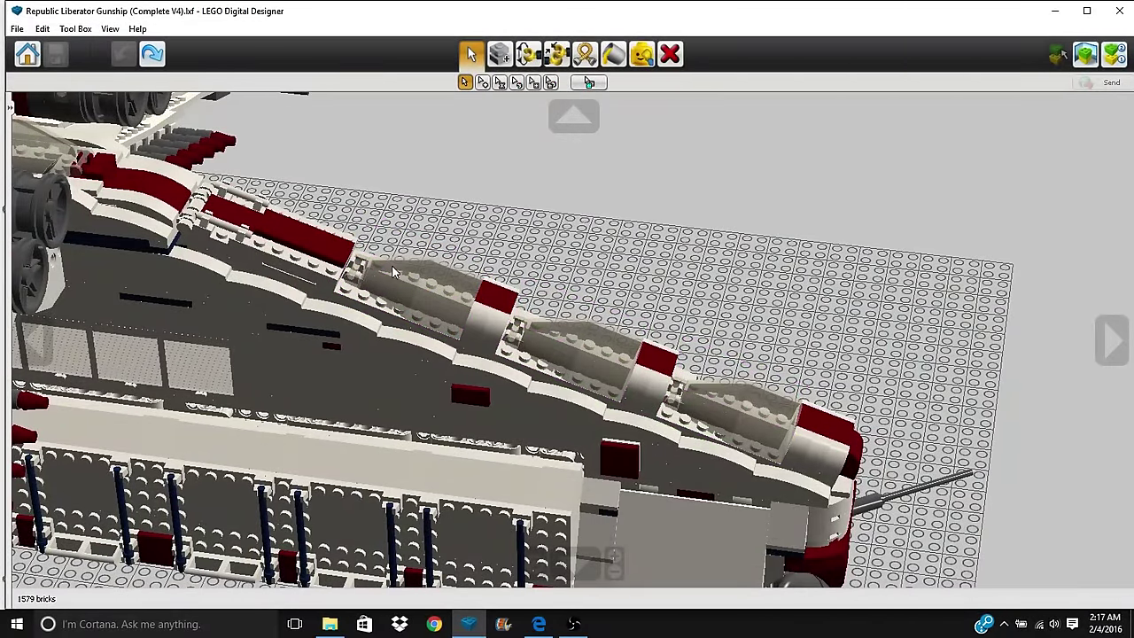
pyautogui.scroll(-3, 405, 297)
pyautogui.scroll(3, 488, 259)
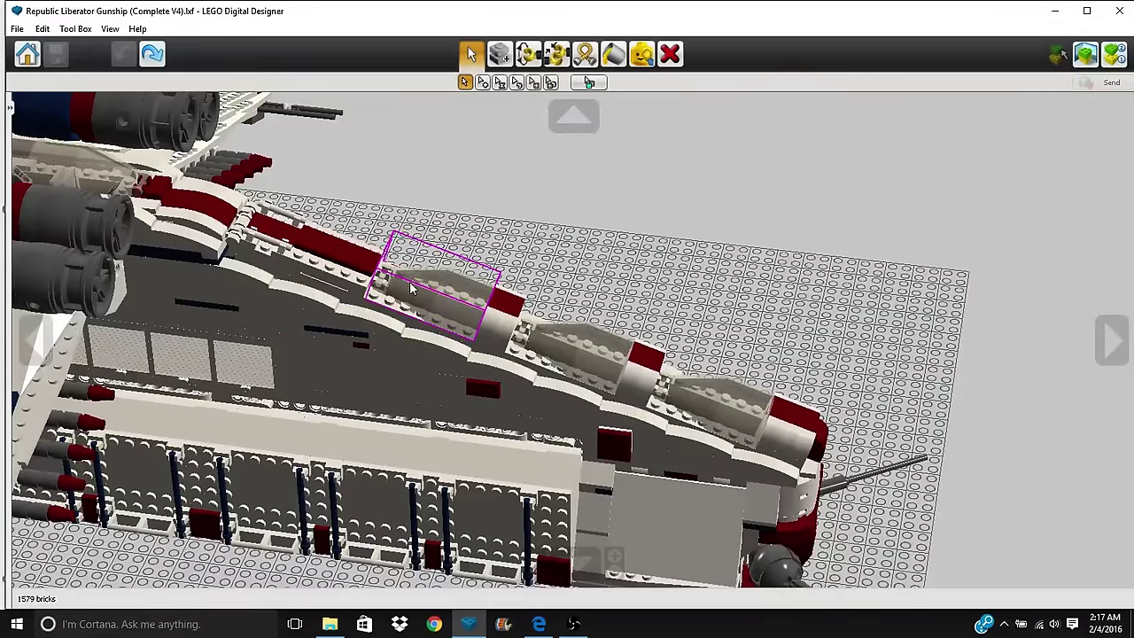
pyautogui.rightClick(62, 165)
pyautogui.scroll(4, 186, 261)
pyautogui.moveTo(261, 318); pyautogui.dragTo(350, 399, button='right')
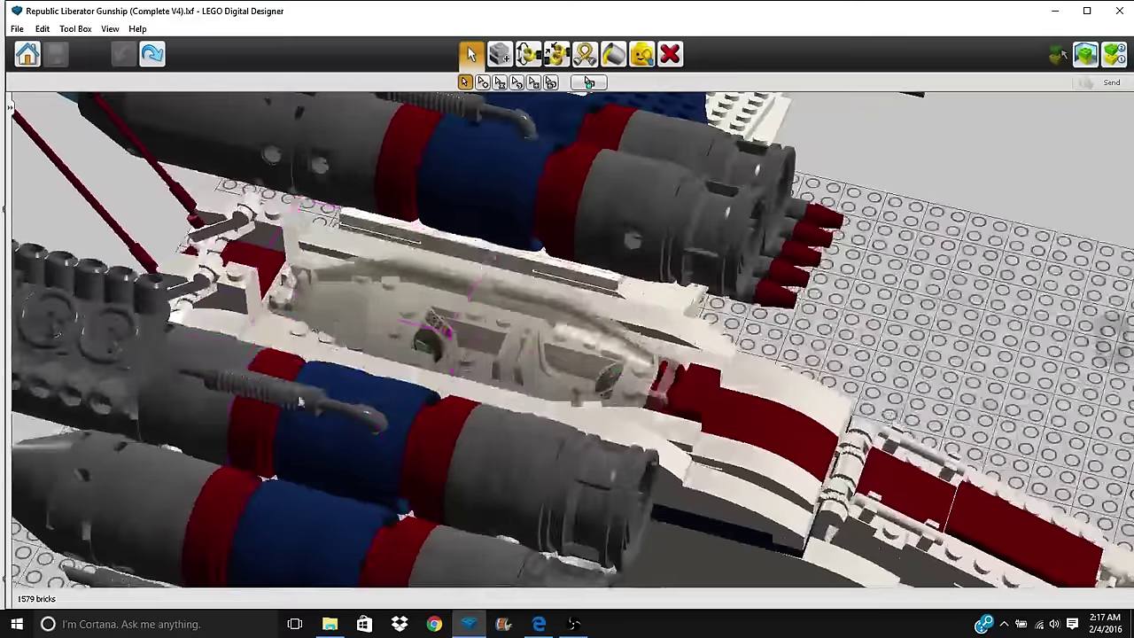
pyautogui.scroll(-2, 476, 348)
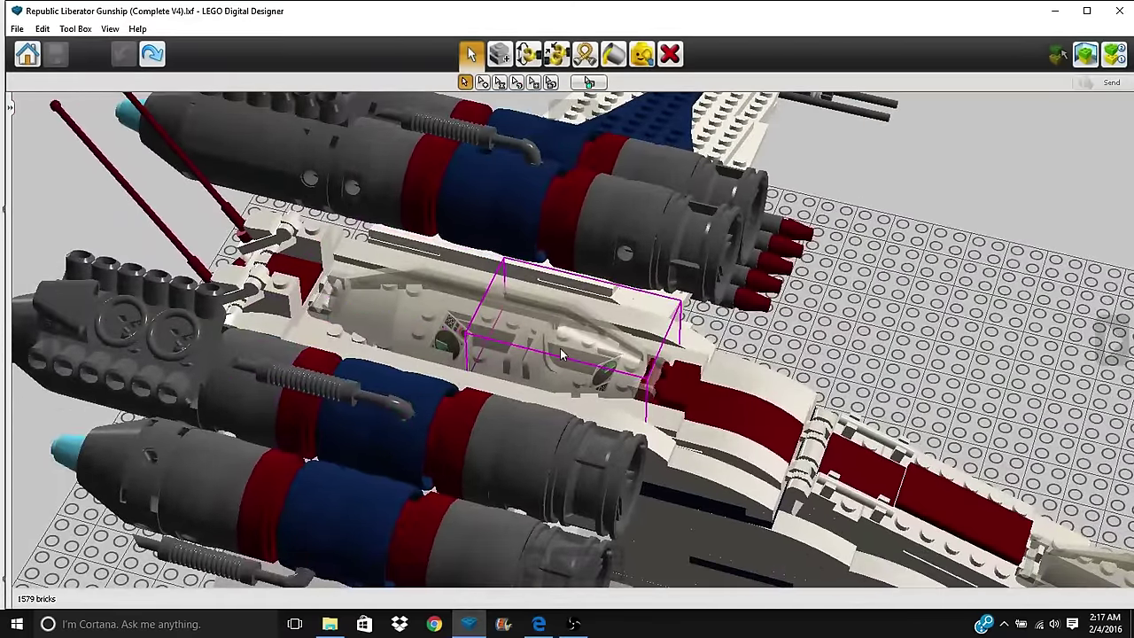
pyautogui.moveTo(458, 342); pyautogui.dragTo(430, 368, button='right')
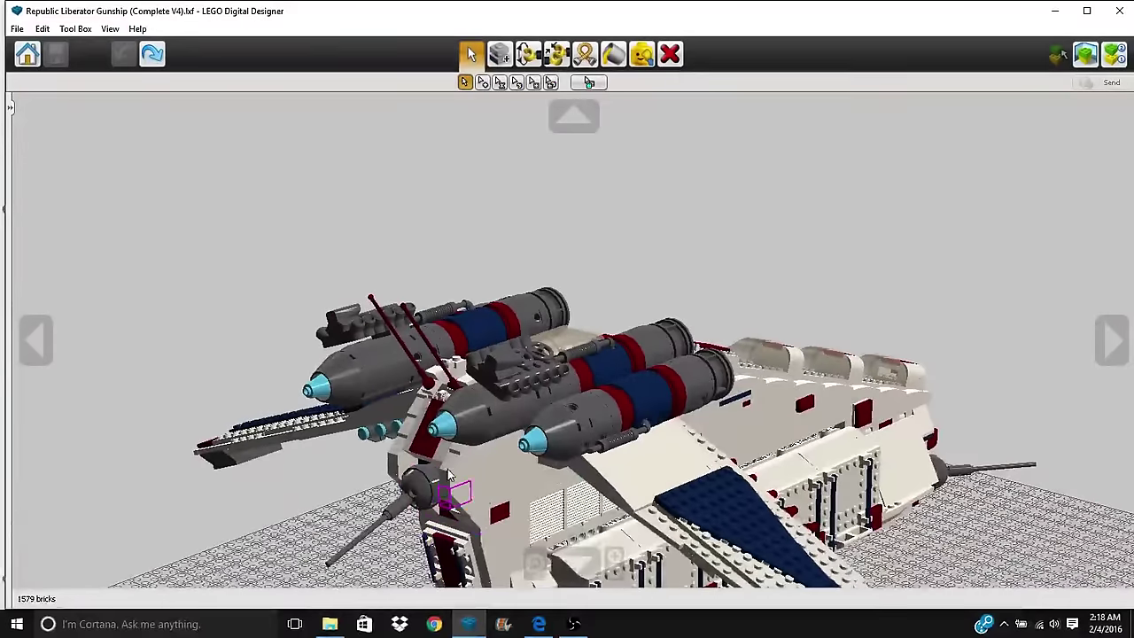
# - Examine the gunship from behind, including the rear gun turret, antennas, engines and both wings
pyautogui.moveTo(448, 475); pyautogui.dragTo(556, 355, button='right')
pyautogui.scroll(3, 443, 542)
pyautogui.moveTo(466, 438)
pyautogui.mouseDown(button='right')
pyautogui.moveTo(489, 410)
pyautogui.moveTo(485, 433)
pyautogui.mouseUp(button='right')
pyautogui.scroll(-4, 486, 419)
pyautogui.moveTo(496, 389); pyautogui.dragTo(257, 483, button='right')
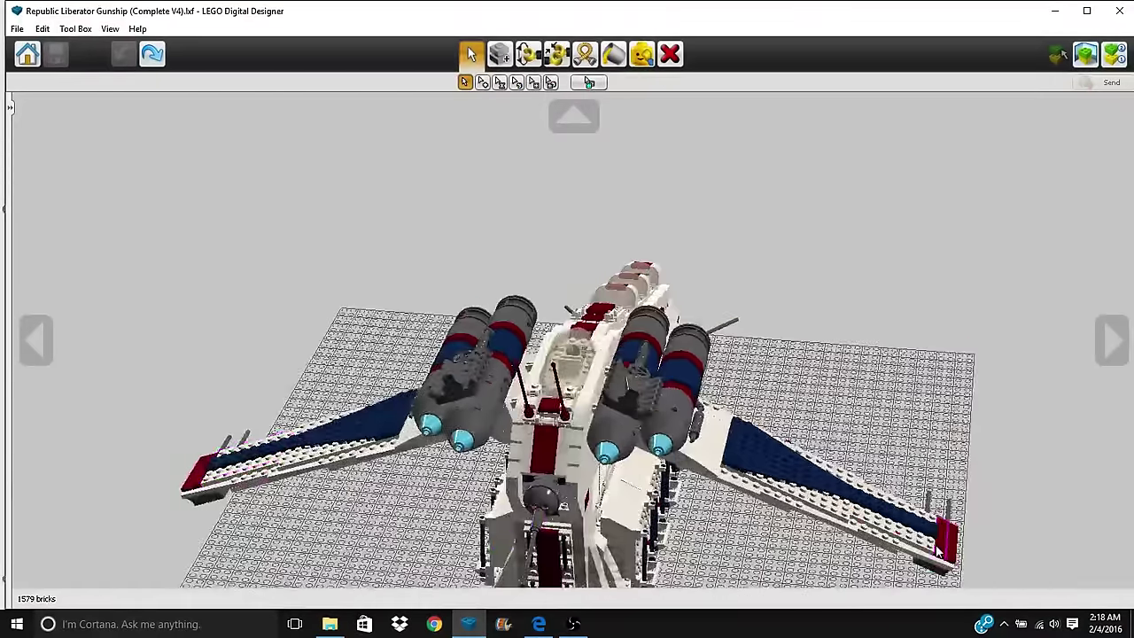
pyautogui.moveTo(953, 549); pyautogui.dragTo(523, 332, button='right')
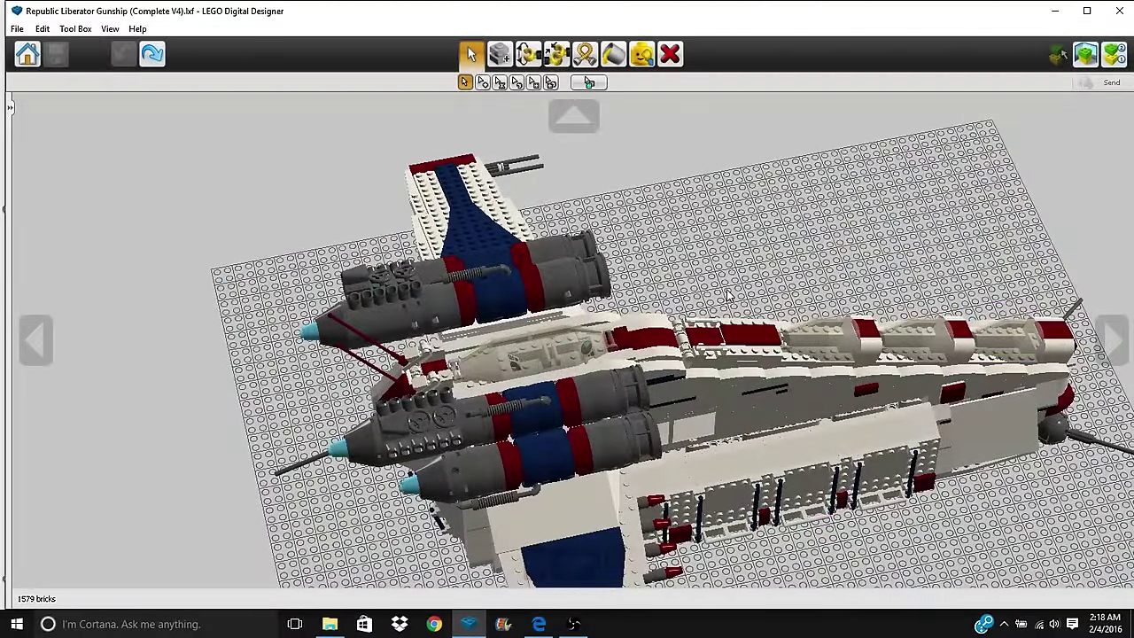
# - Examine the hull side beneath the wing, including the missiles and the row of louvered shutters
pyautogui.scroll(-2, 729, 297)
pyautogui.moveTo(451, 508); pyautogui.dragTo(519, 394, button='right')
pyautogui.keyDown('shift'); pyautogui.moveTo(517, 580); pyautogui.dragTo(484, 535, button='right'); pyautogui.keyUp('shift')
pyautogui.scroll(2, 483, 534)
pyautogui.moveTo(886, 420); pyautogui.dragTo(771, 309, button='right')
pyautogui.keyDown('shift'); pyautogui.moveTo(793, 264); pyautogui.dragTo(752, 295, button='right'); pyautogui.keyUp('shift')
pyautogui.scroll(3, 750, 296)
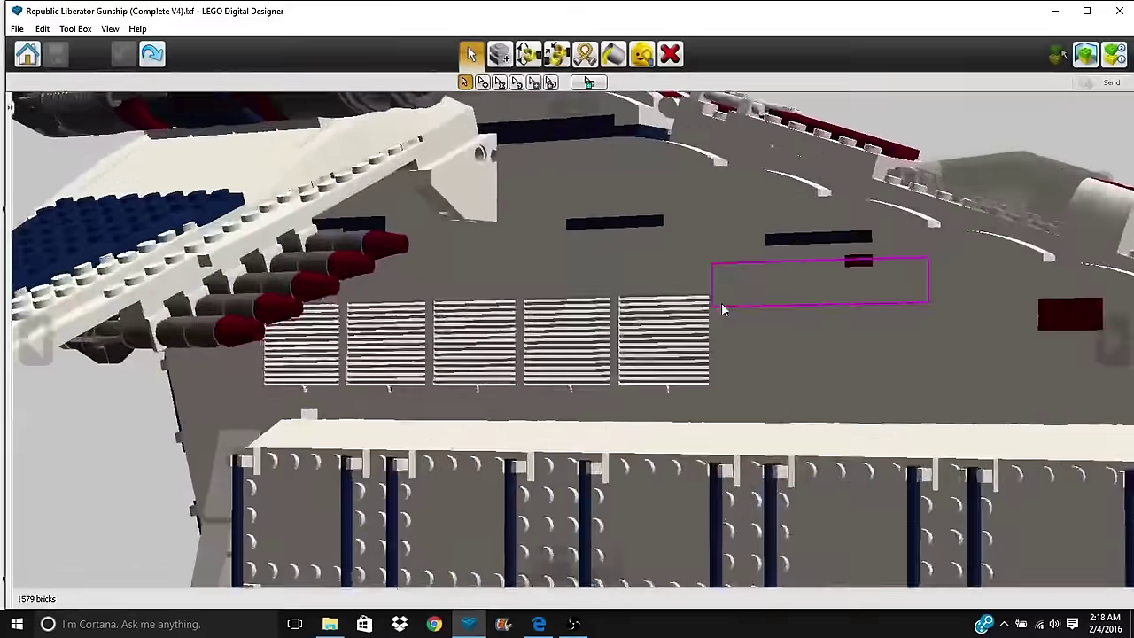
pyautogui.scroll(-1, 721, 307)
pyautogui.moveTo(701, 369); pyautogui.dragTo(391, 333, button='right')
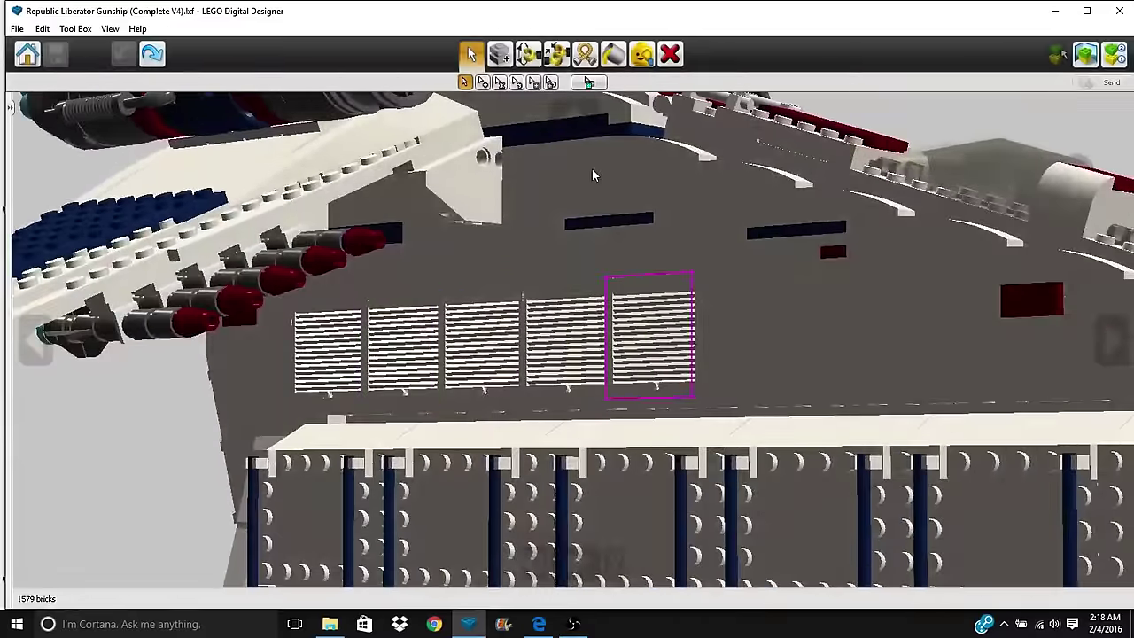
# - Hide the louvered shutters on the hull side to expose the machinery behind them
pyautogui.click(643, 58)
pyautogui.click(655, 372)
pyautogui.click(576, 383)
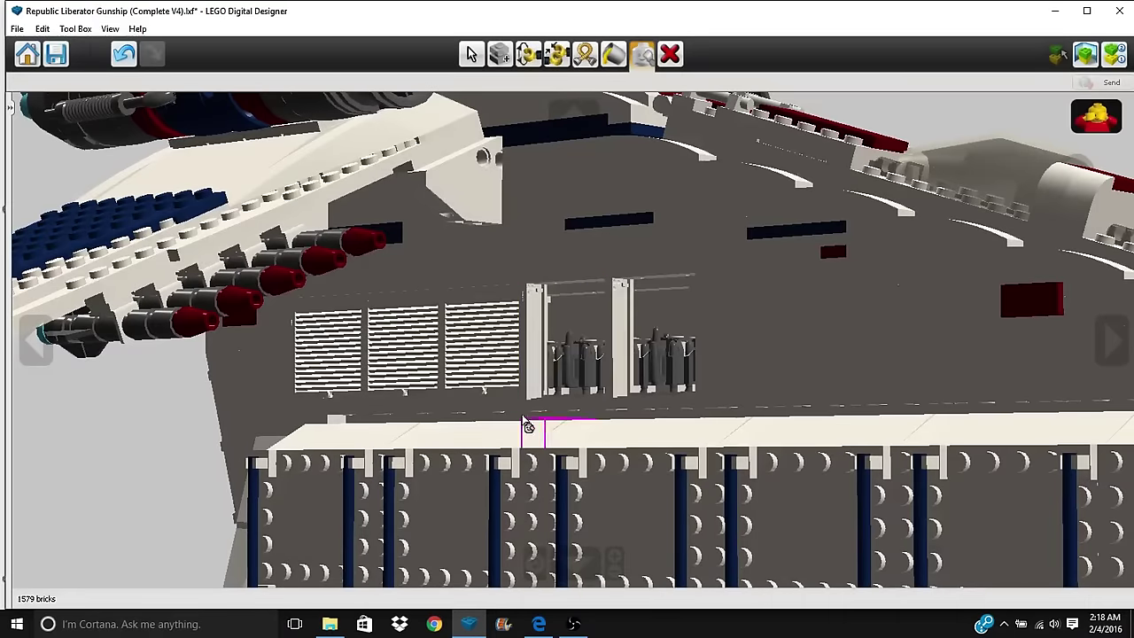
pyautogui.click(496, 382)
# - Examine the dark grey machinery inside the open hull windows up close, and restore the hidden shutters
pyautogui.moveTo(567, 440); pyautogui.dragTo(524, 395, button='right')
pyautogui.scroll(3, 526, 397)
pyautogui.moveTo(630, 436); pyautogui.dragTo(831, 394, button='right')
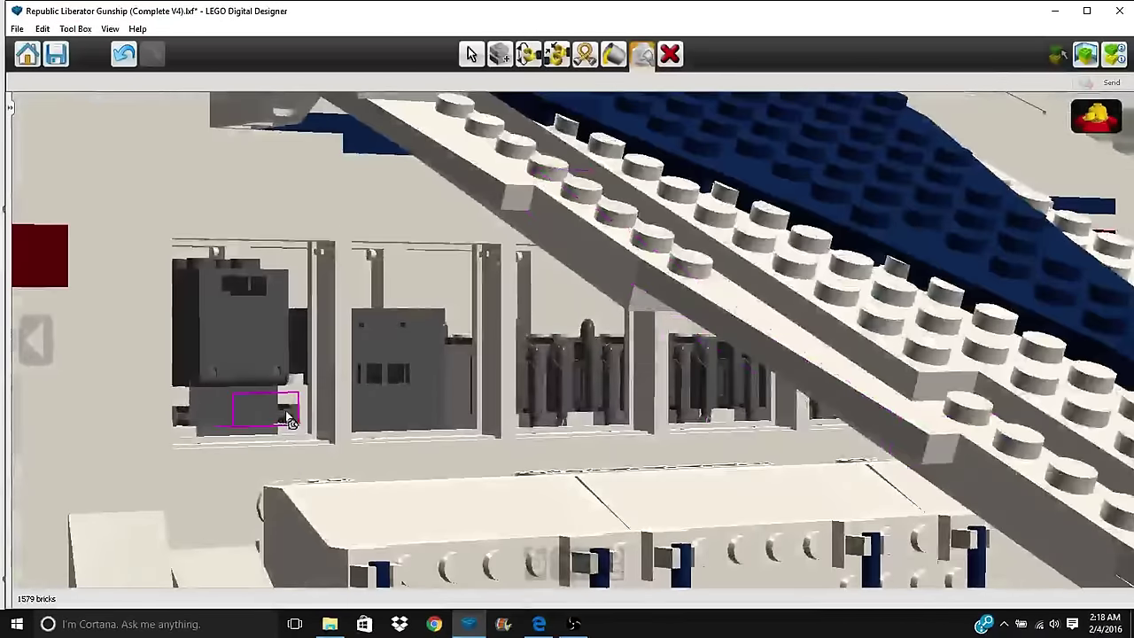
pyautogui.rightClick(289, 418)
pyautogui.scroll(2, 463, 407)
pyautogui.moveTo(534, 326); pyautogui.dragTo(575, 394, button='right')
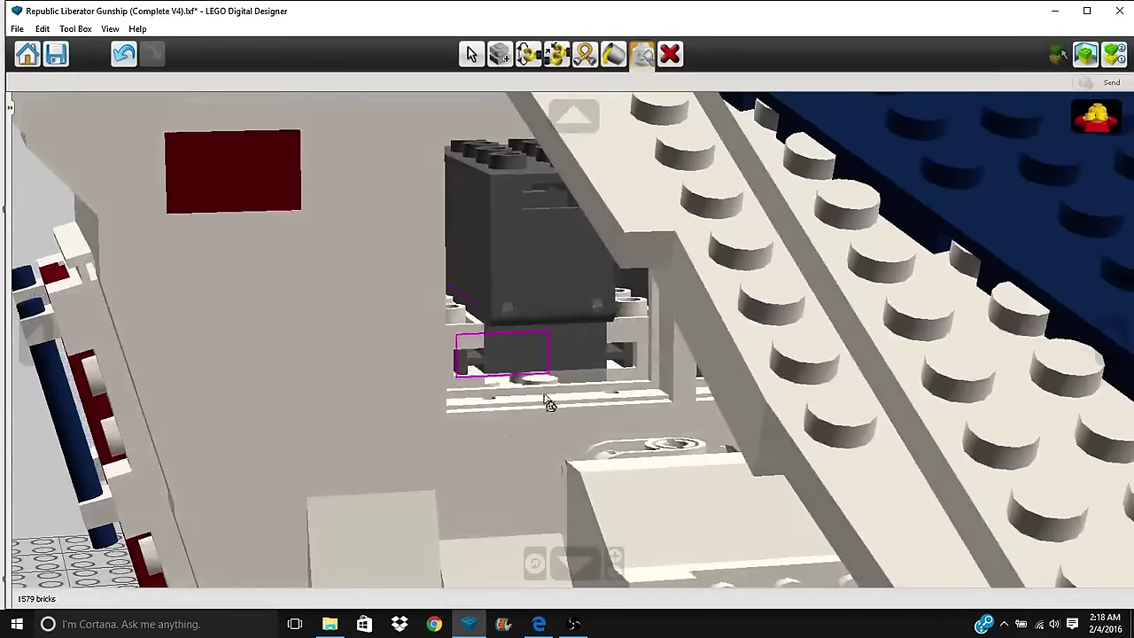
pyautogui.moveTo(454, 396); pyautogui.dragTo(602, 328, button='right')
pyautogui.rightClick(980, 432)
pyautogui.moveTo(514, 387); pyautogui.dragTo(600, 411, button='right')
pyautogui.click(1103, 129)
# - Swing the hinged top section with the three canopies open to an angle of 36.12
pyautogui.moveTo(1058, 240); pyautogui.dragTo(827, 290, button='right')
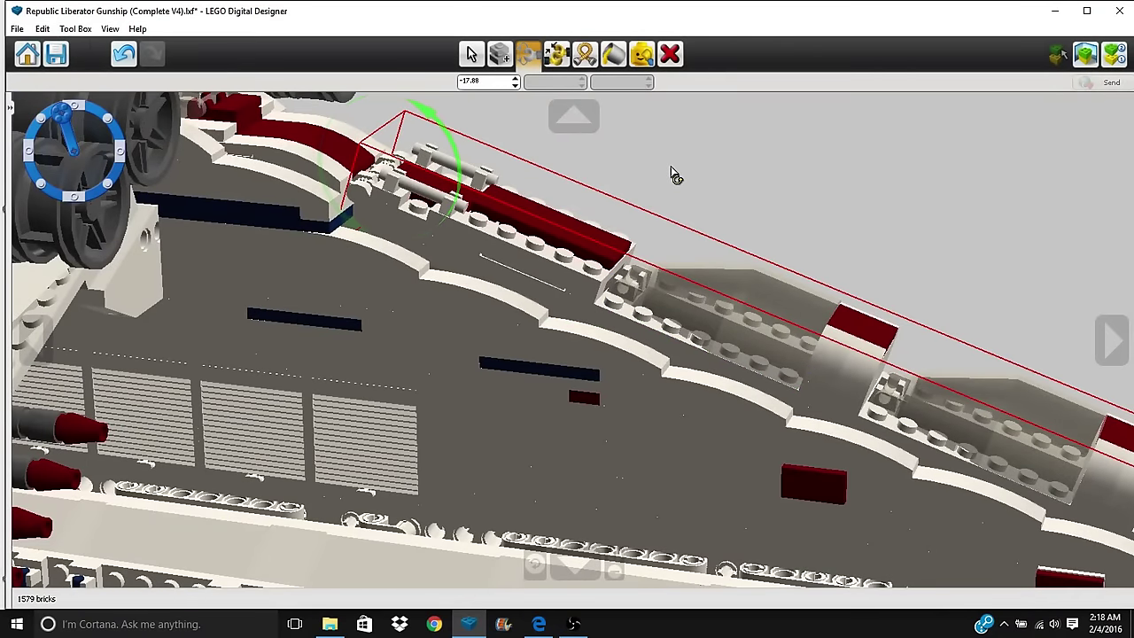
pyautogui.moveTo(671, 174); pyautogui.dragTo(848, 328)
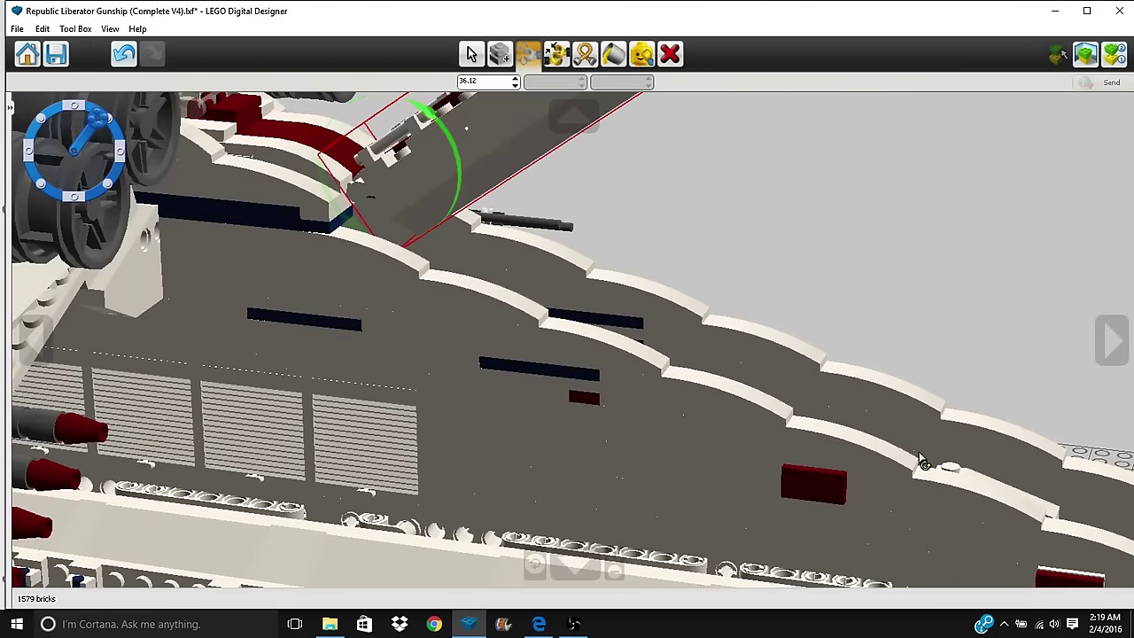
# - Look down at the machinery inside the open hull and view its outer side, and undo the hinge rotation
pyautogui.moveTo(921, 461); pyautogui.dragTo(571, 312, button='right')
pyautogui.moveTo(582, 353); pyautogui.dragTo(581, 324, button='right')
pyautogui.moveTo(582, 413); pyautogui.dragTo(555, 302, button='right')
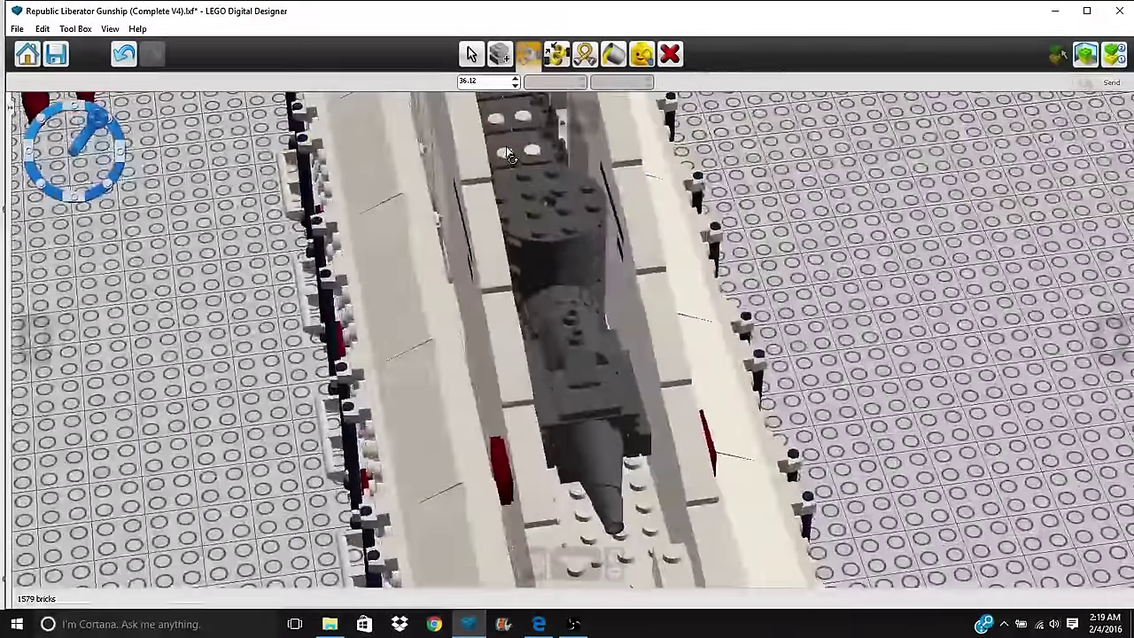
pyautogui.moveTo(503, 154); pyautogui.dragTo(587, 217, button='right')
pyautogui.scroll(-3, 794, 349)
pyautogui.moveTo(798, 353); pyautogui.dragTo(658, 337, button='right')
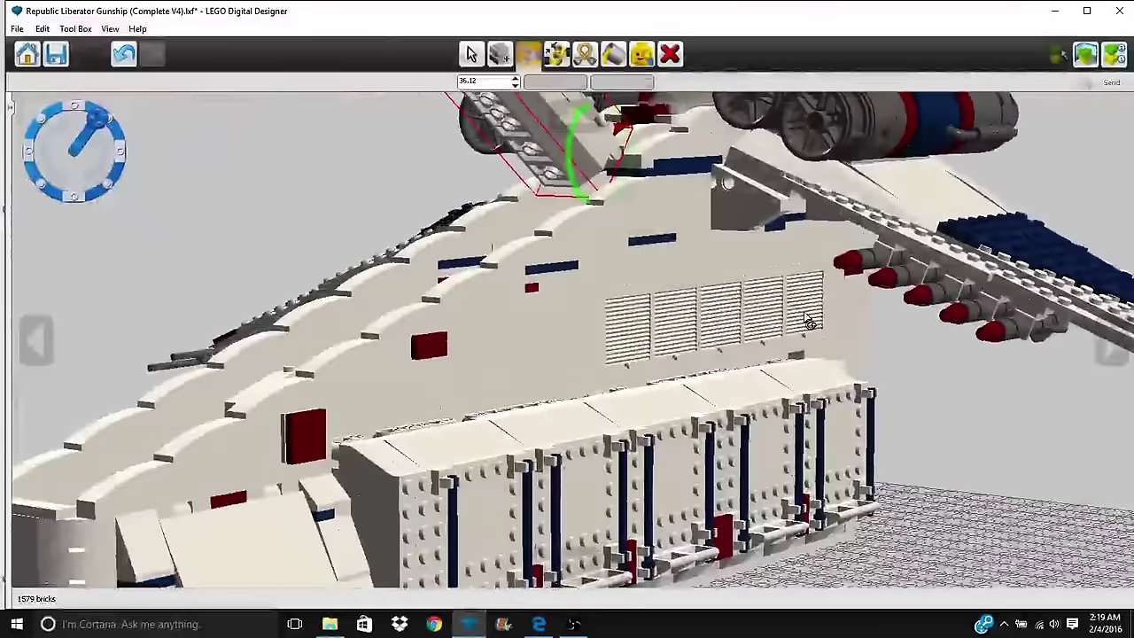
pyautogui.click(137, 57)
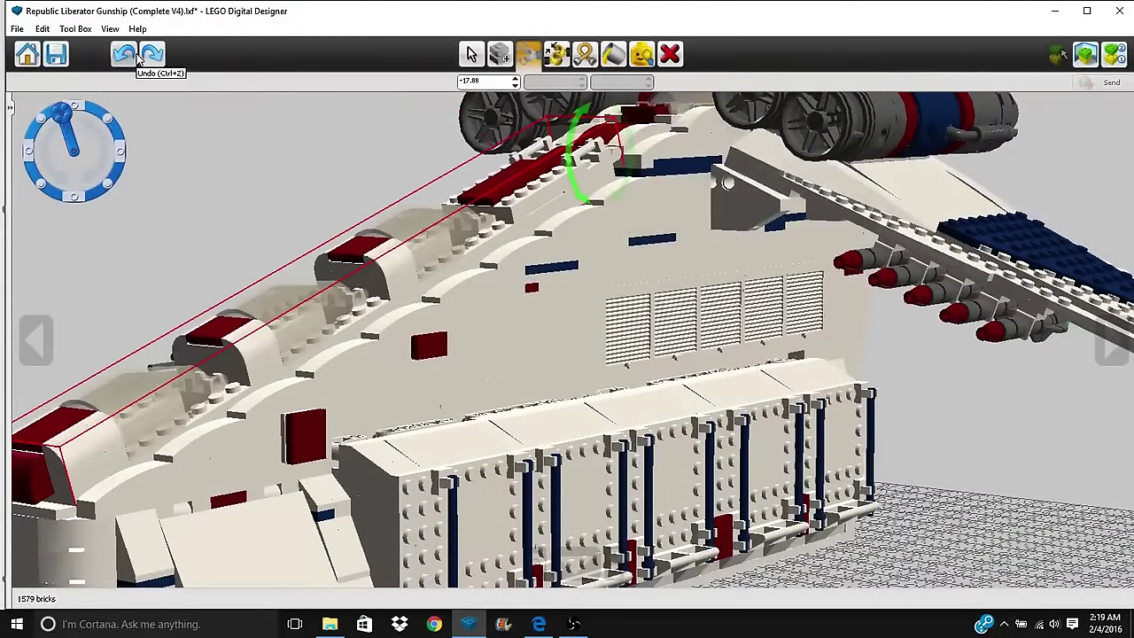
# - Examine the wing's missile rack, underside and wingtip cannons up close, and reset the view to the whole gunship
pyautogui.click(470, 54)
pyautogui.scroll(-5, 864, 355)
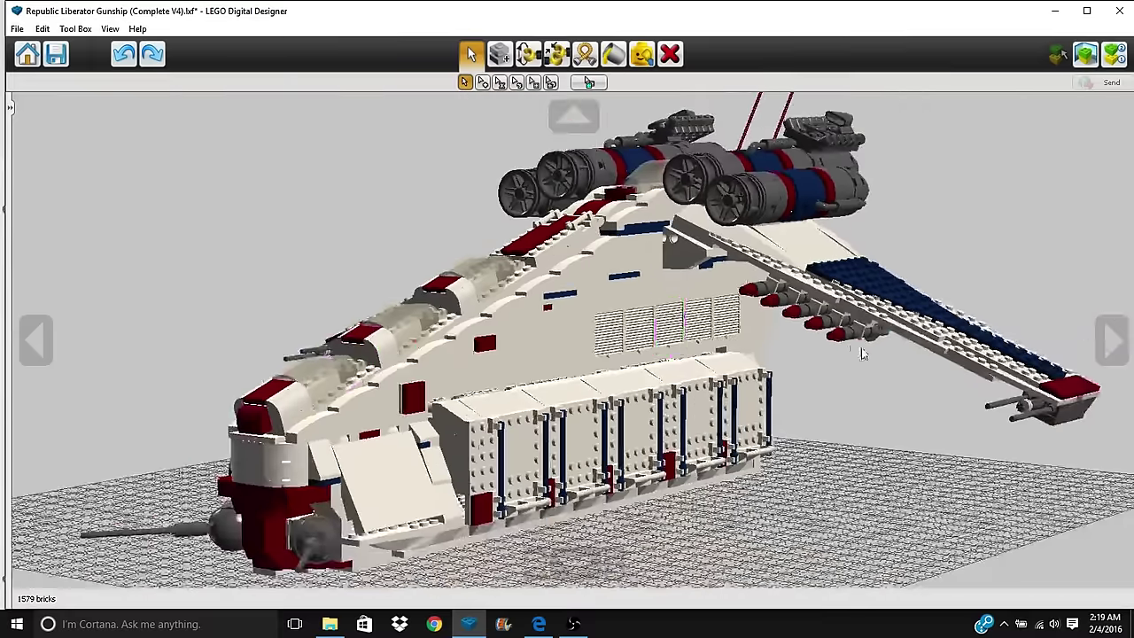
pyautogui.keyDown('shift'); pyautogui.moveTo(912, 335); pyautogui.dragTo(532, 387, button='right'); pyautogui.keyUp('shift')
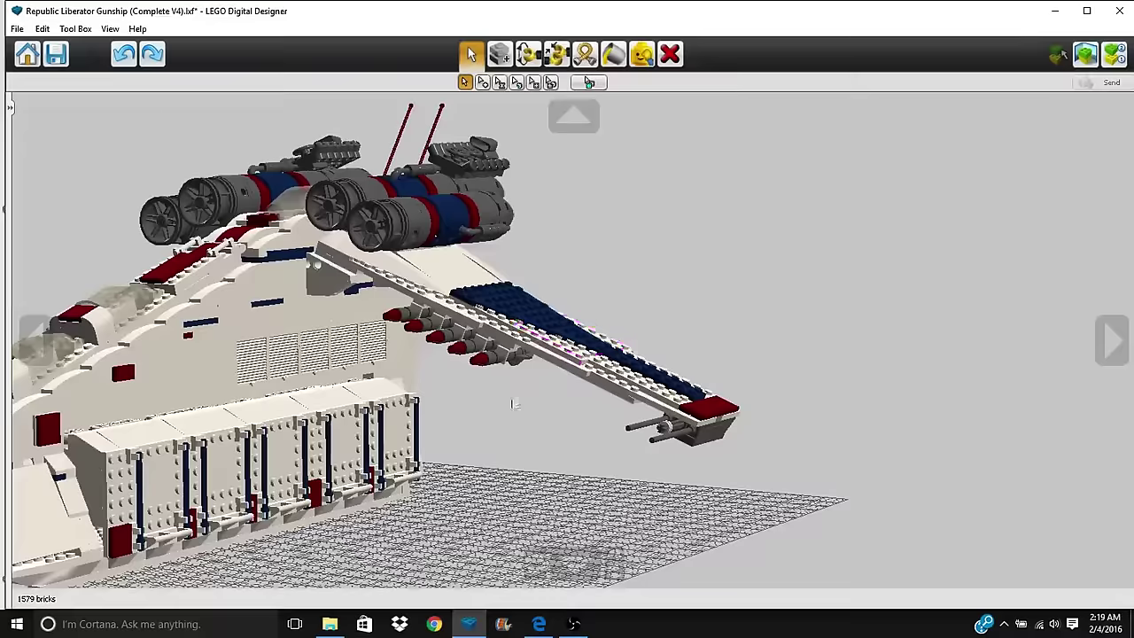
pyautogui.scroll(6, 513, 404)
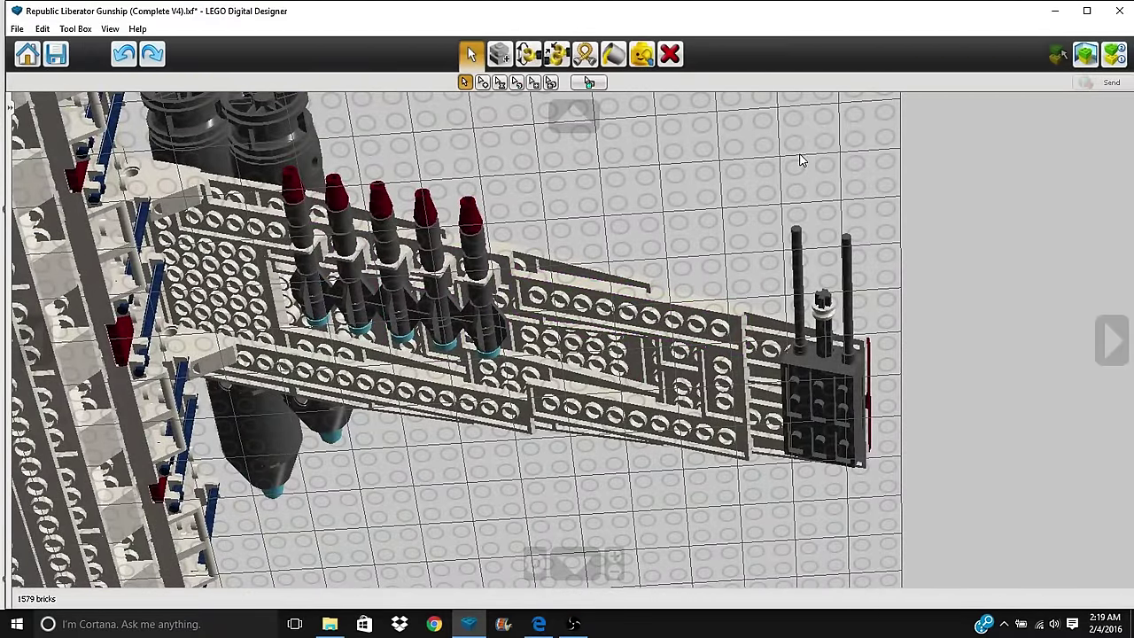
pyautogui.scroll(-2, 857, 268)
pyautogui.moveTo(857, 269); pyautogui.dragTo(594, 346, button='right')
pyautogui.scroll(3, 644, 217)
pyautogui.moveTo(644, 217); pyautogui.dragTo(543, 414, button='right')
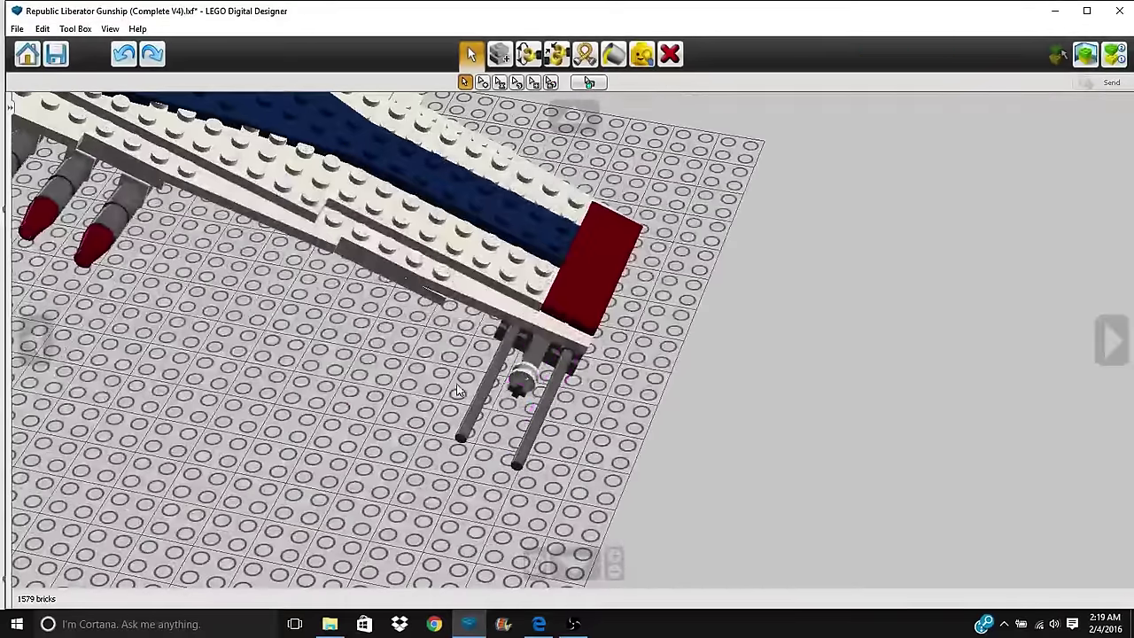
pyautogui.scroll(-4, 533, 365)
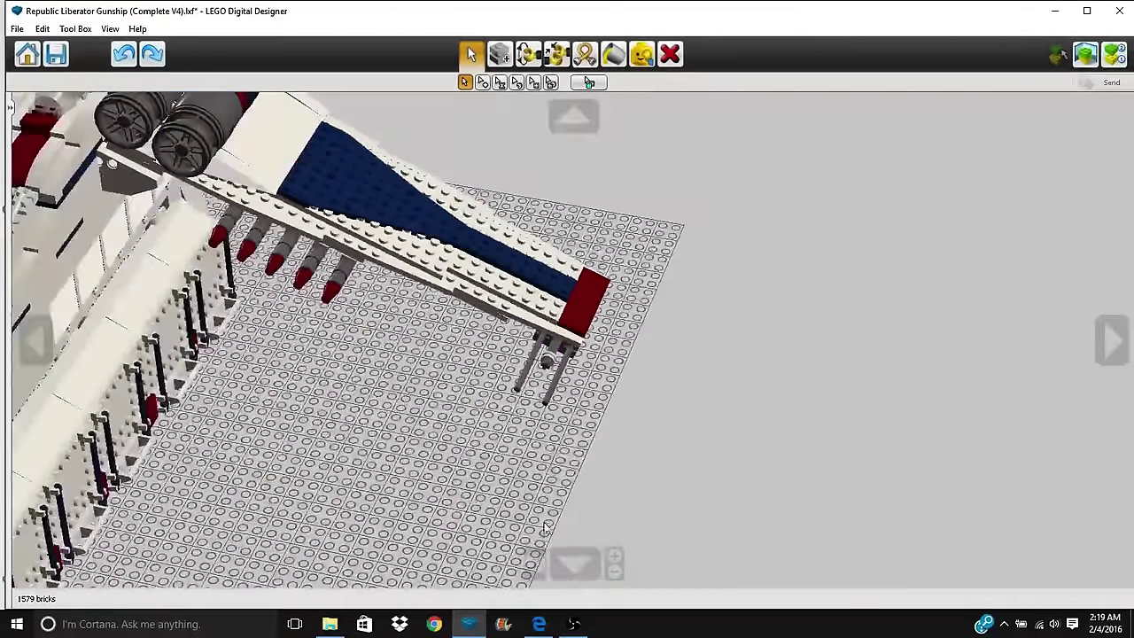
pyautogui.click(534, 563)
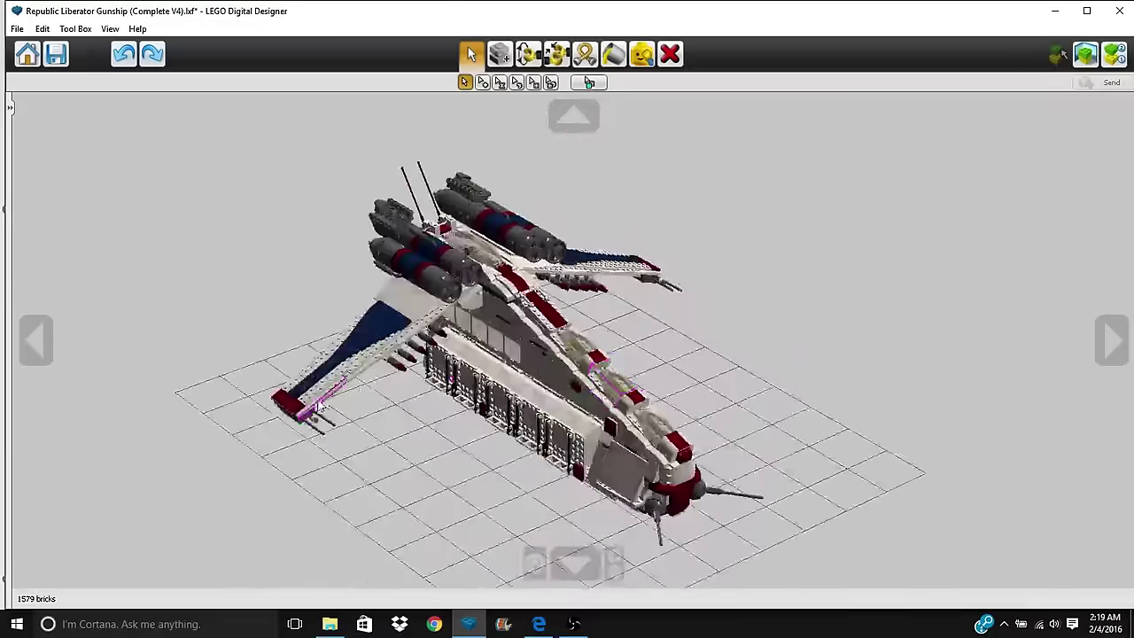
# - View the gunship from behind, covering the tail gun, rear hatch and both wings
pyautogui.scroll(3, 316, 416)
pyautogui.moveTo(283, 400); pyautogui.dragTo(384, 357, button='right')
pyautogui.scroll(2, 381, 349)
pyautogui.scroll(10, 352, 348)
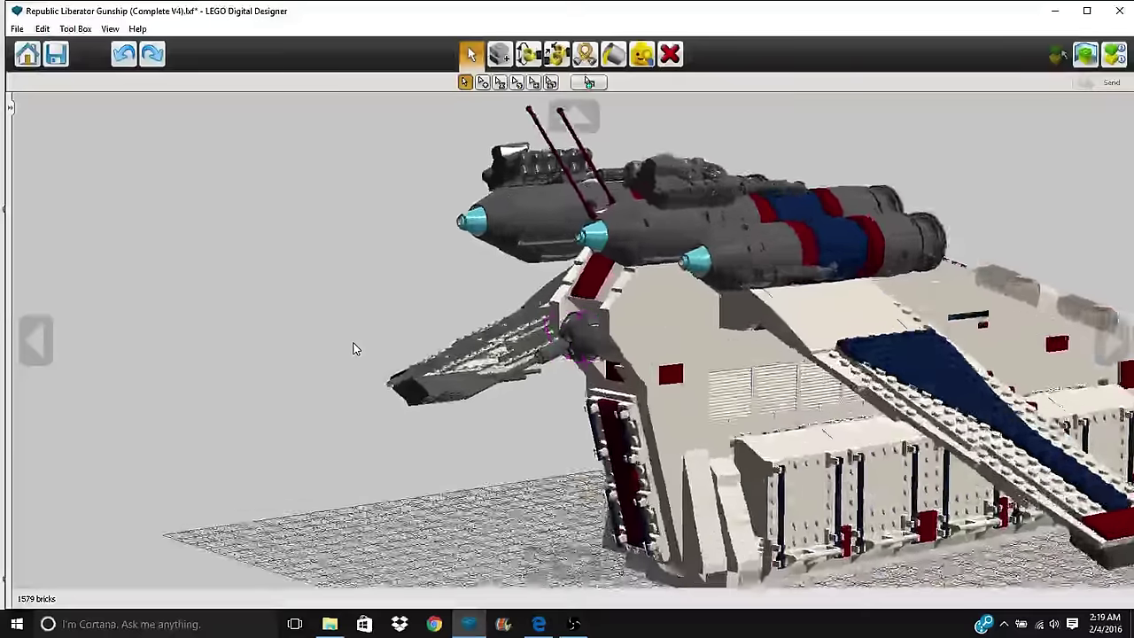
pyautogui.scroll(-5, 778, 213)
pyautogui.scroll(-5, 576, 373)
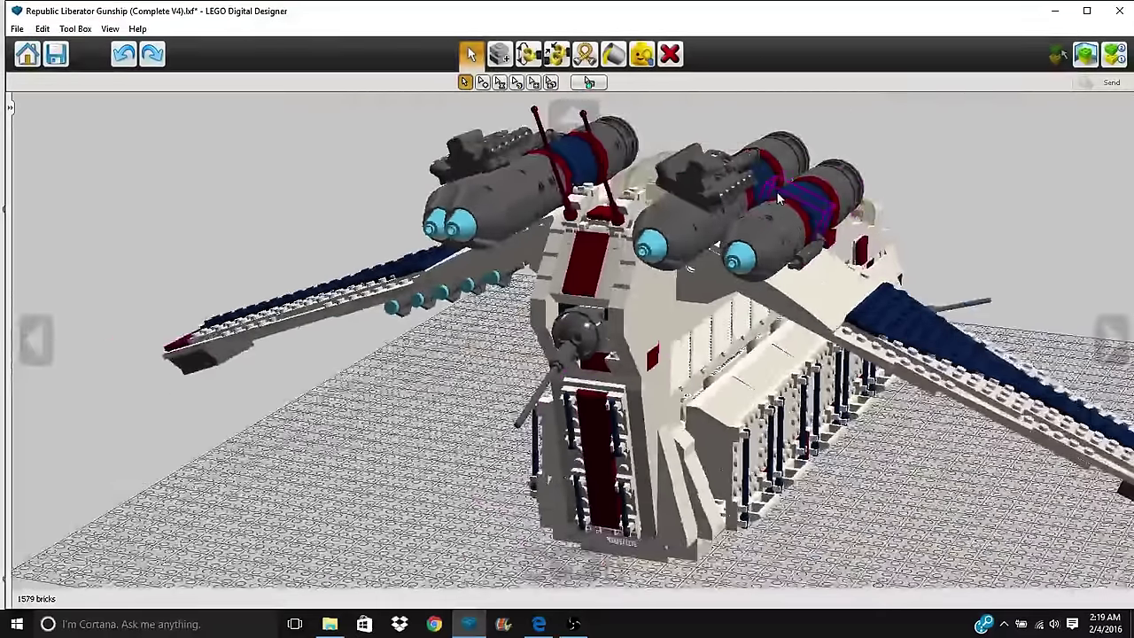
# - Examine the engines with their rocket launchers and exhaust pipes and the two dark red antennas from several angles
pyautogui.scroll(5, 777, 192)
pyautogui.moveTo(816, 177); pyautogui.dragTo(628, 234, button='right')
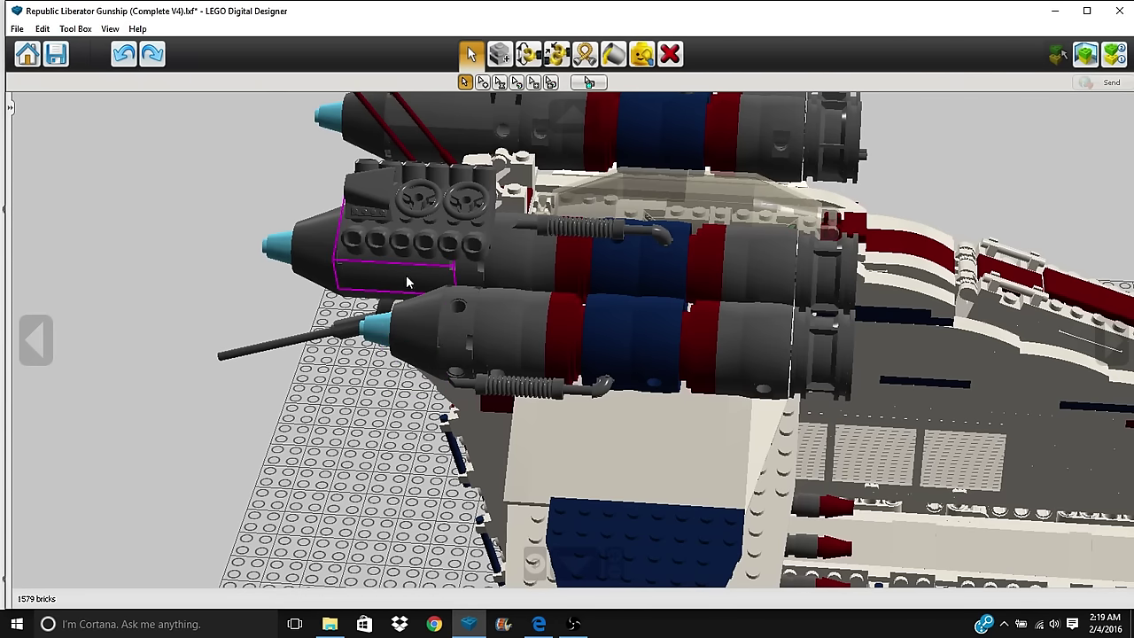
pyautogui.moveTo(371, 276); pyautogui.dragTo(376, 295, button='right')
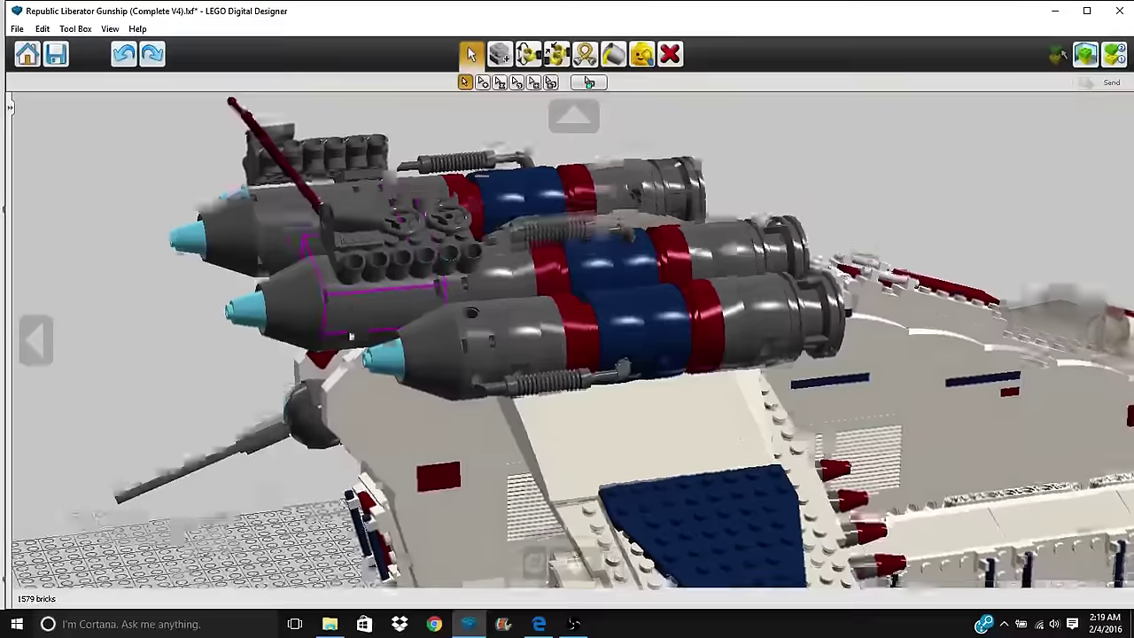
pyautogui.moveTo(355, 341); pyautogui.dragTo(603, 426, button='right')
pyautogui.moveTo(367, 465); pyautogui.dragTo(555, 346, button='right')
pyautogui.moveTo(485, 394); pyautogui.dragTo(466, 426, button='right')
pyautogui.rightClick(446, 259)
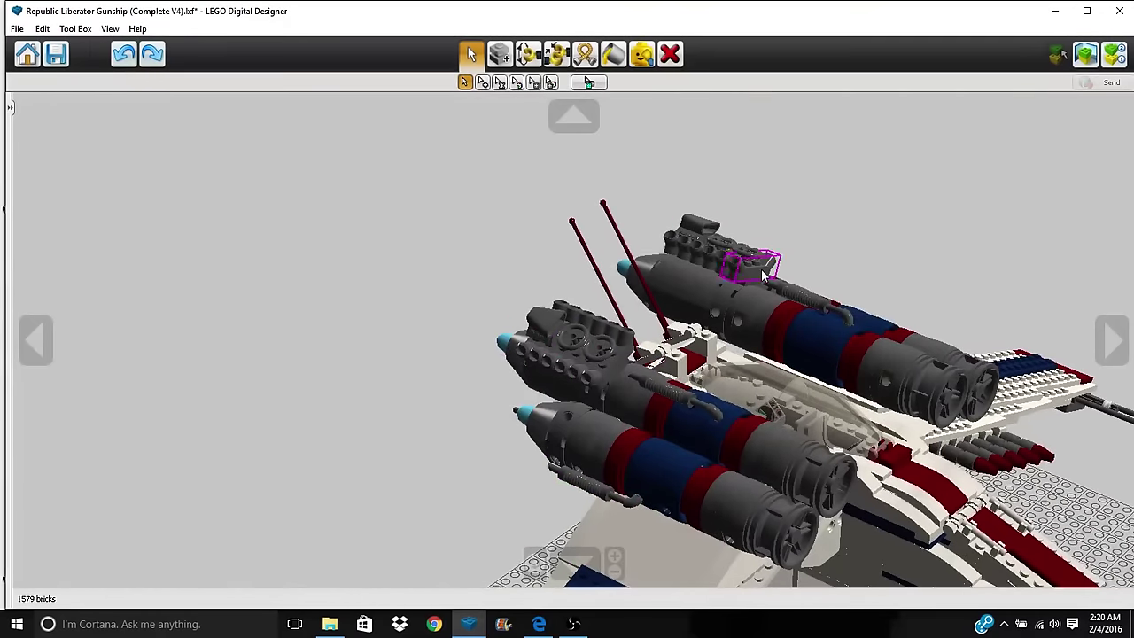
pyautogui.moveTo(749, 264); pyautogui.dragTo(680, 262, button='right')
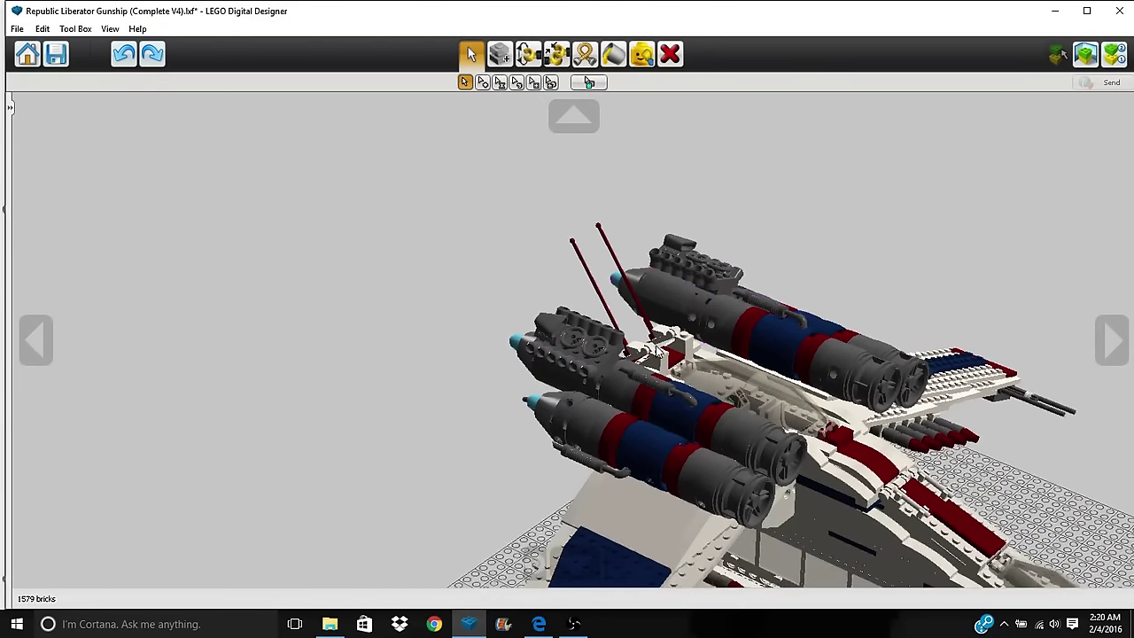
pyautogui.scroll(2, 656, 350)
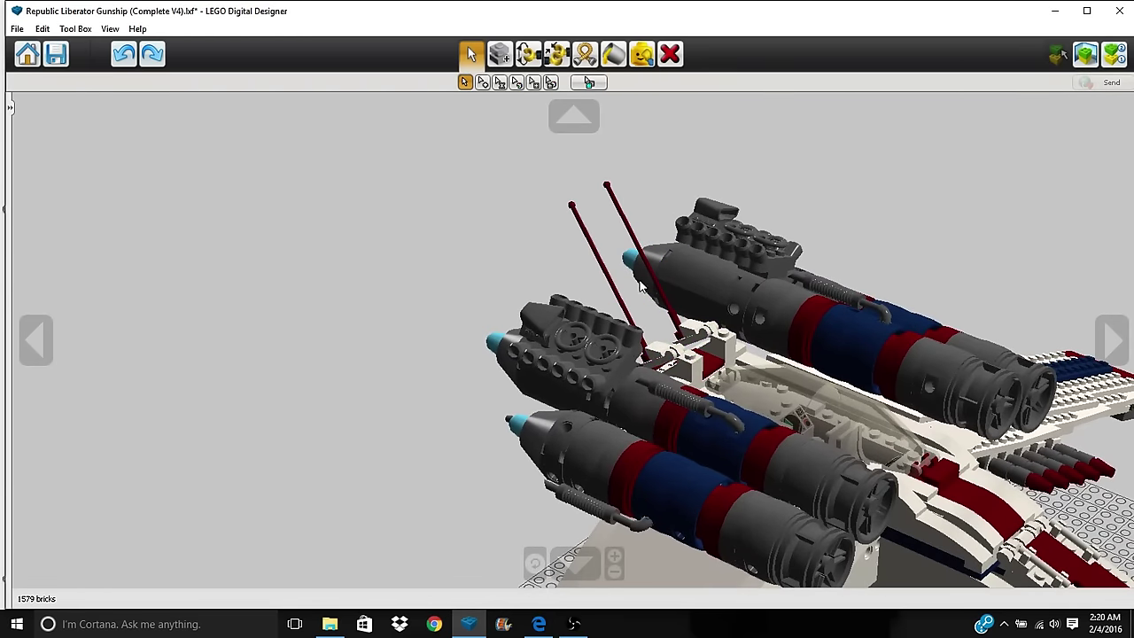
pyautogui.moveTo(810, 447); pyautogui.dragTo(372, 393, button='right')
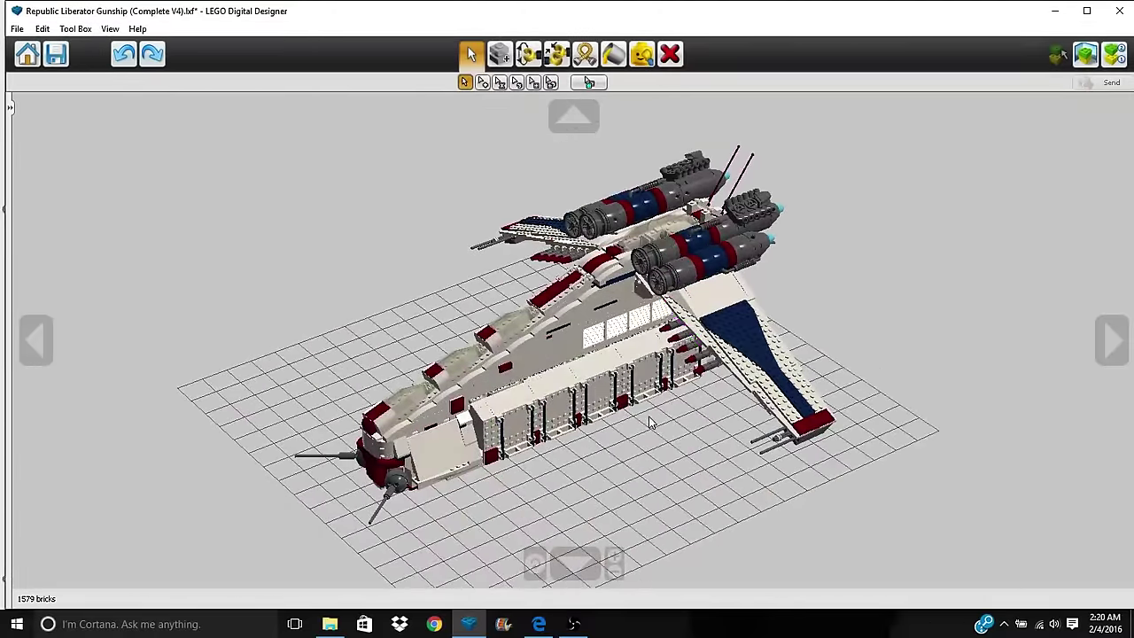
# - Swing the hinged rear ramp below the tail gun down to an angle of 15.12
pyautogui.moveTo(648, 420); pyautogui.dragTo(432, 340, button='right')
pyautogui.scroll(3, 748, 401)
pyautogui.scroll(8, 749, 401)
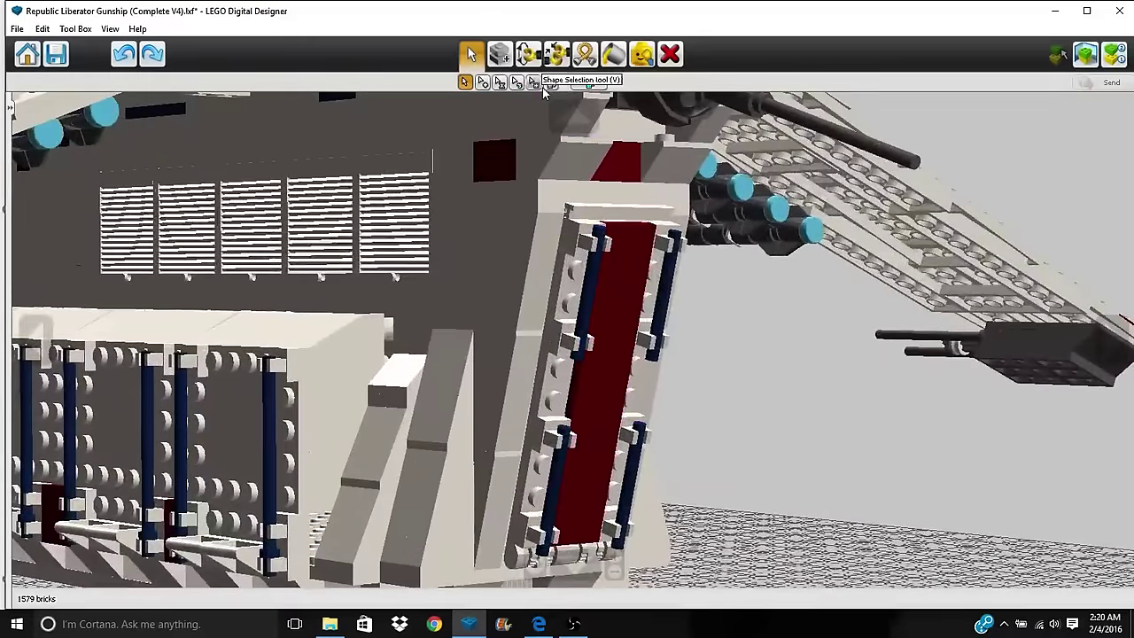
pyautogui.click(526, 514)
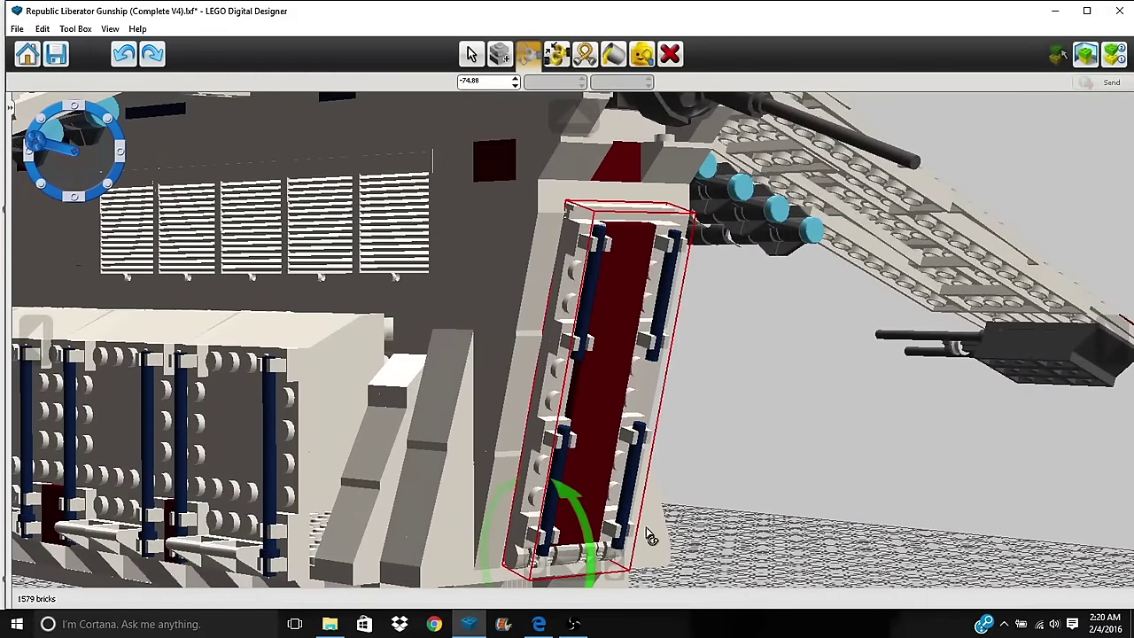
pyautogui.moveTo(648, 532); pyautogui.dragTo(846, 483)
pyautogui.moveTo(830, 462); pyautogui.dragTo(612, 457, button='right')
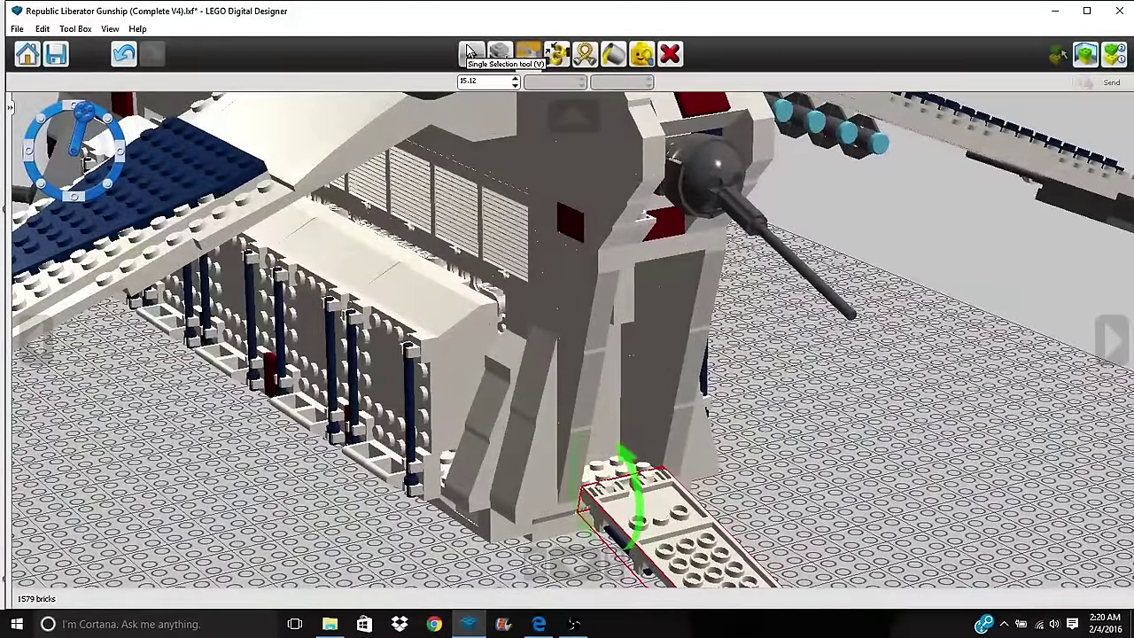
# - Inspect the rear doorway with the lowered ramp and the hull side, and undo the ramp rotation
pyautogui.click(470, 53)
pyautogui.moveTo(806, 551); pyautogui.dragTo(774, 542, button='right')
pyautogui.scroll(2, 774, 542)
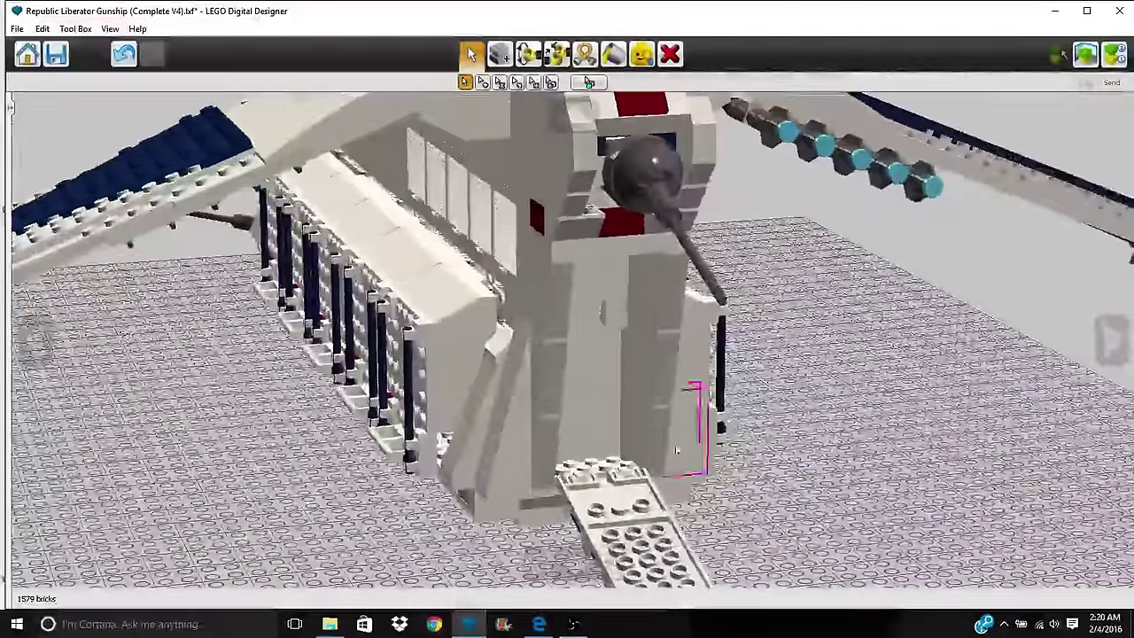
pyautogui.moveTo(668, 476); pyautogui.dragTo(700, 443, button='right')
pyautogui.scroll(-3, 526, 320)
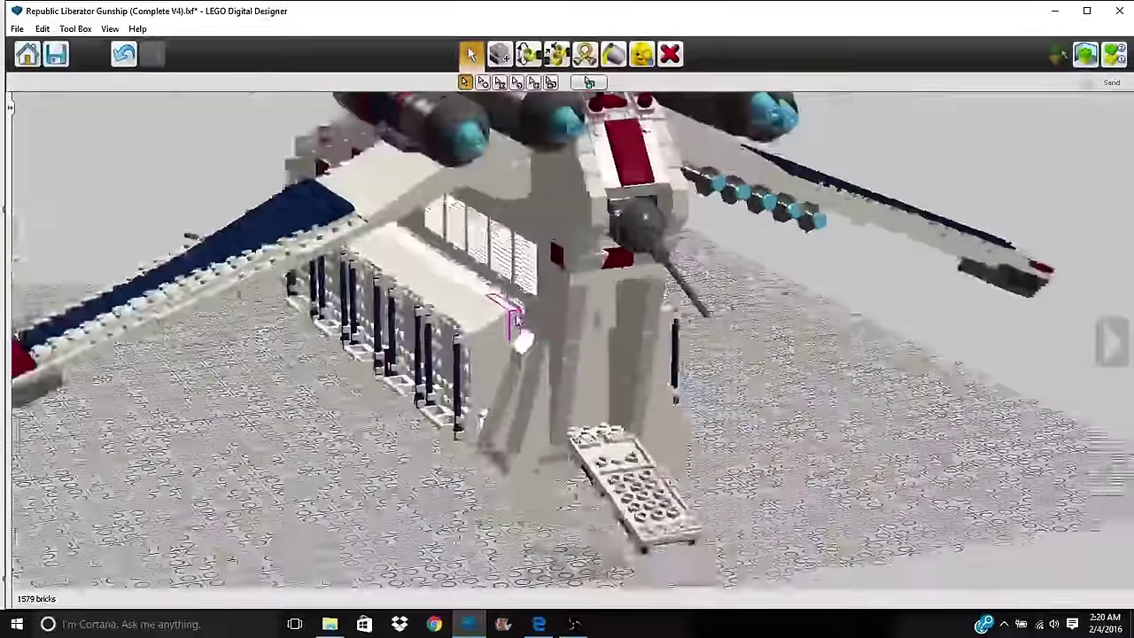
pyautogui.moveTo(482, 328); pyautogui.dragTo(475, 286, button='right')
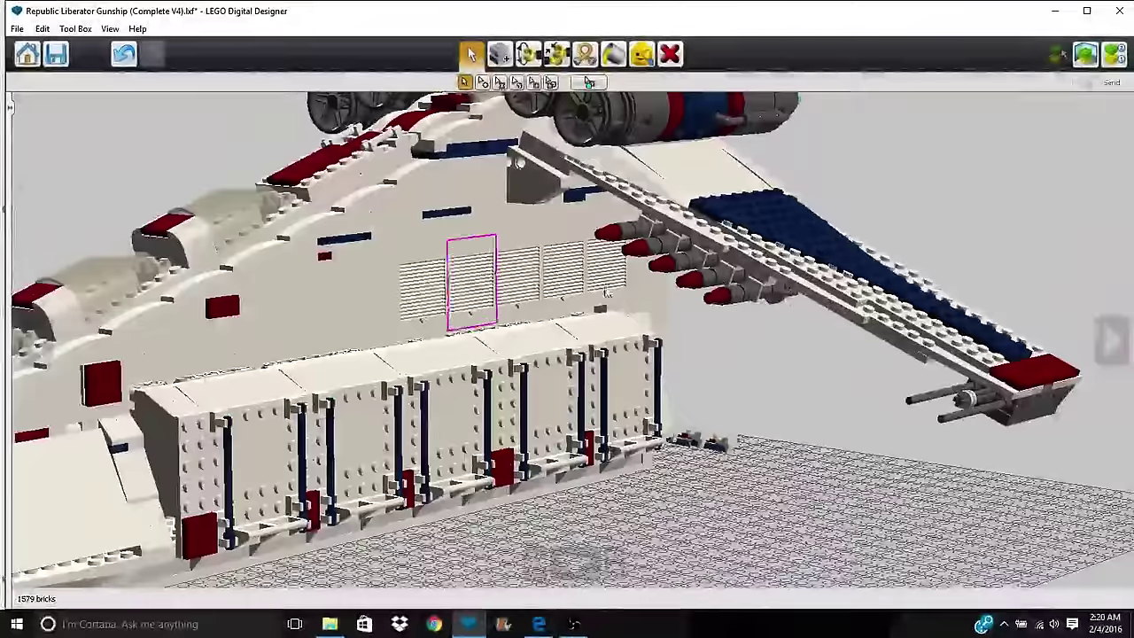
pyautogui.moveTo(543, 312); pyautogui.dragTo(709, 319, button='right')
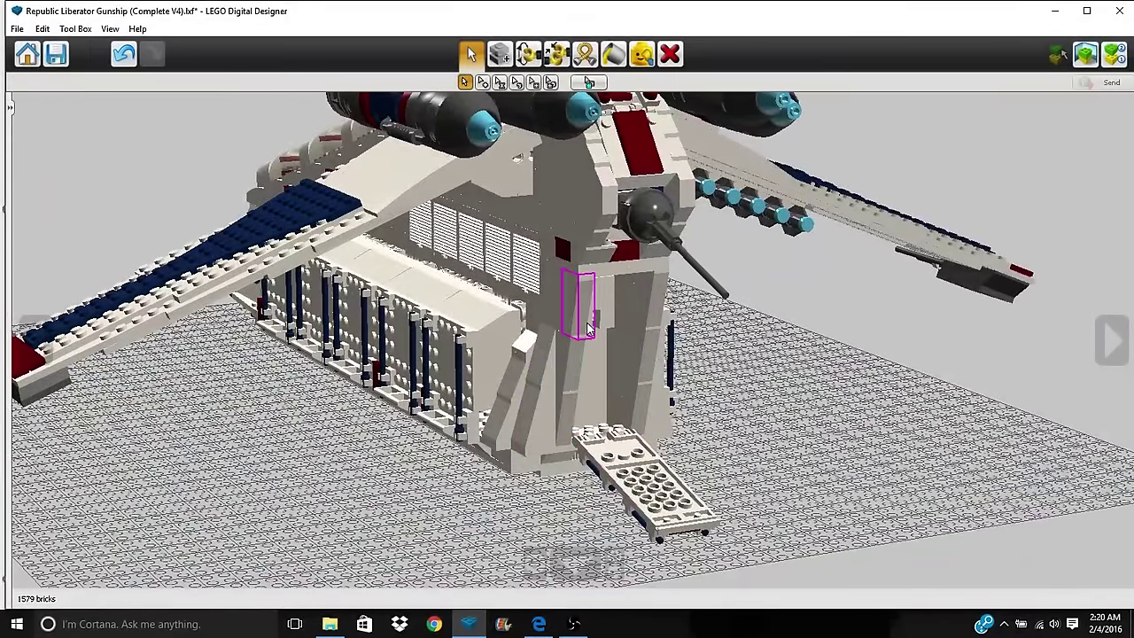
pyautogui.moveTo(545, 350); pyautogui.dragTo(230, 341, button='right')
pyautogui.click(124, 54)
# - Recolour the sloped roof panels above the side doors with the smoky grey transparent colour
pyautogui.moveTo(347, 293); pyautogui.dragTo(578, 350, button='right')
pyautogui.moveTo(599, 455); pyautogui.dragTo(608, 439, button='right')
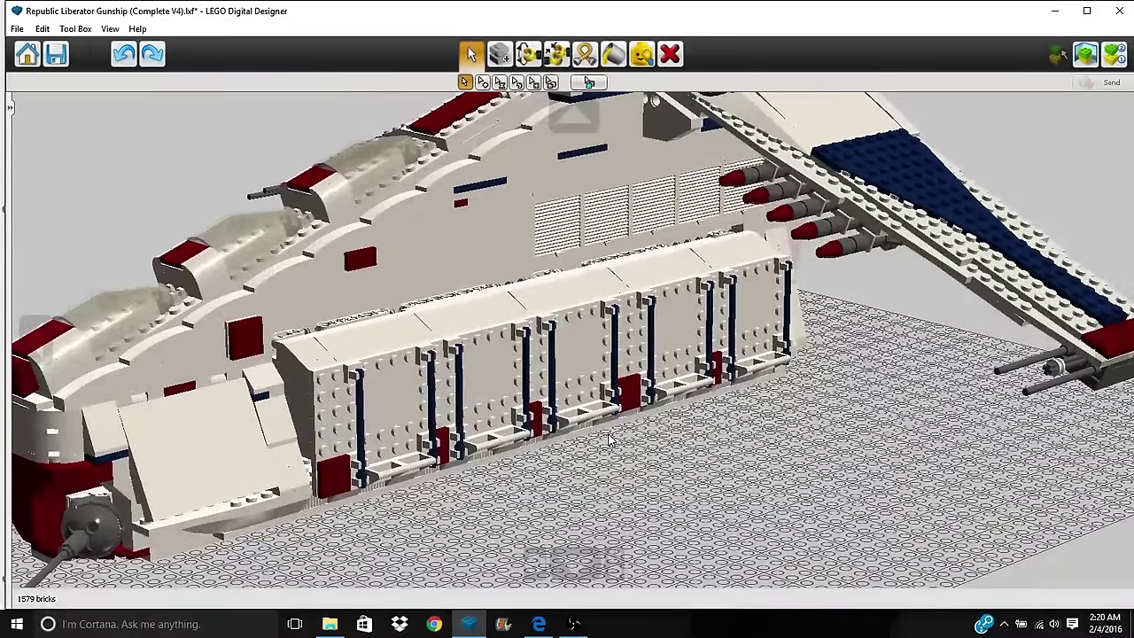
pyautogui.scroll(2, 608, 440)
pyautogui.scroll(1, 609, 439)
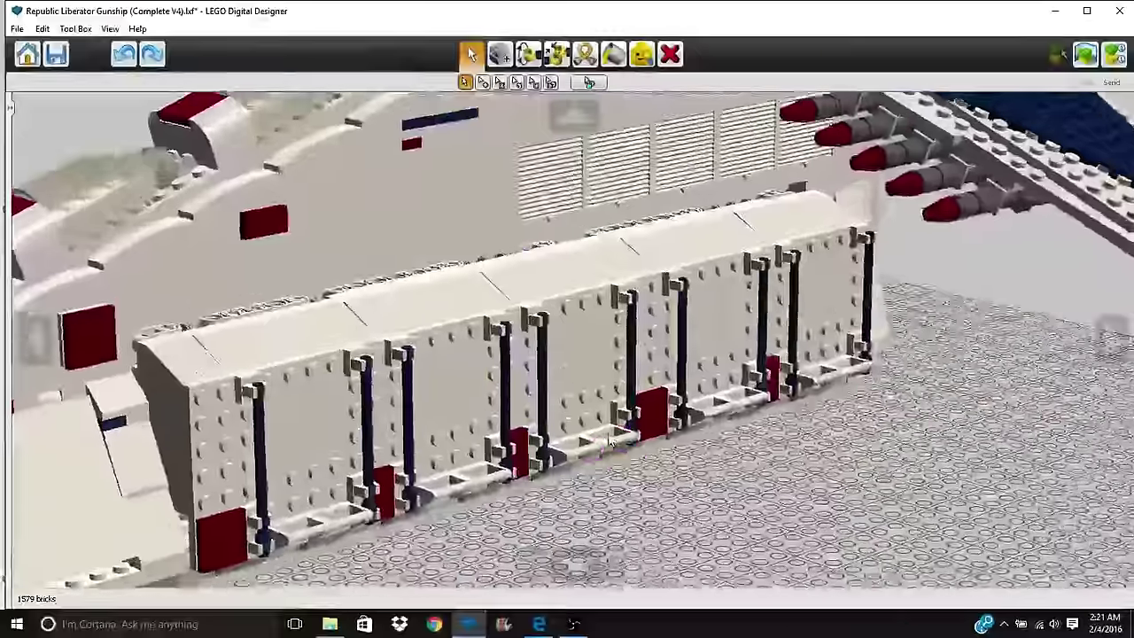
pyautogui.moveTo(608, 439); pyautogui.dragTo(657, 438, button='right')
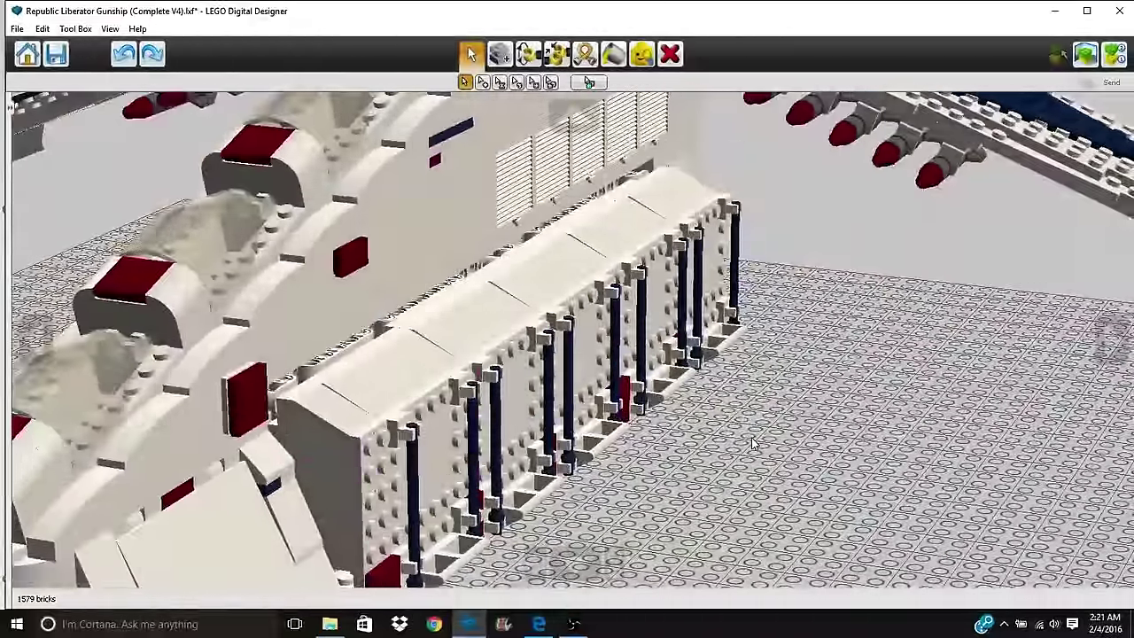
pyautogui.moveTo(753, 443)
pyautogui.mouseDown(button='right')
pyautogui.moveTo(774, 438)
pyautogui.moveTo(737, 468)
pyautogui.mouseUp(button='right')
pyautogui.click(611, 56)
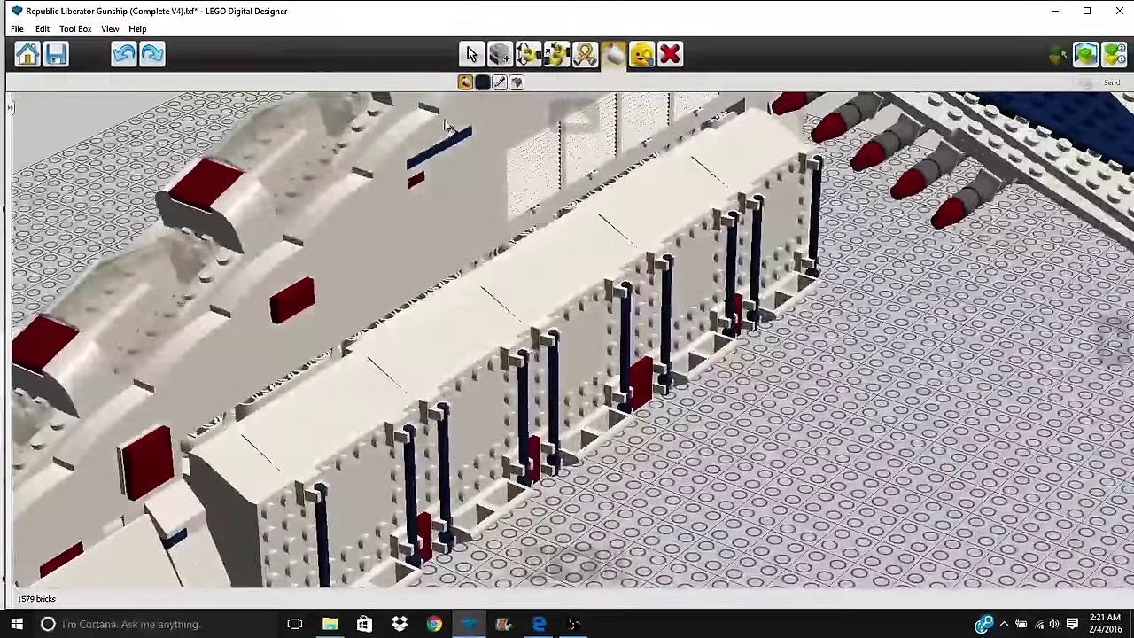
pyautogui.click(482, 82)
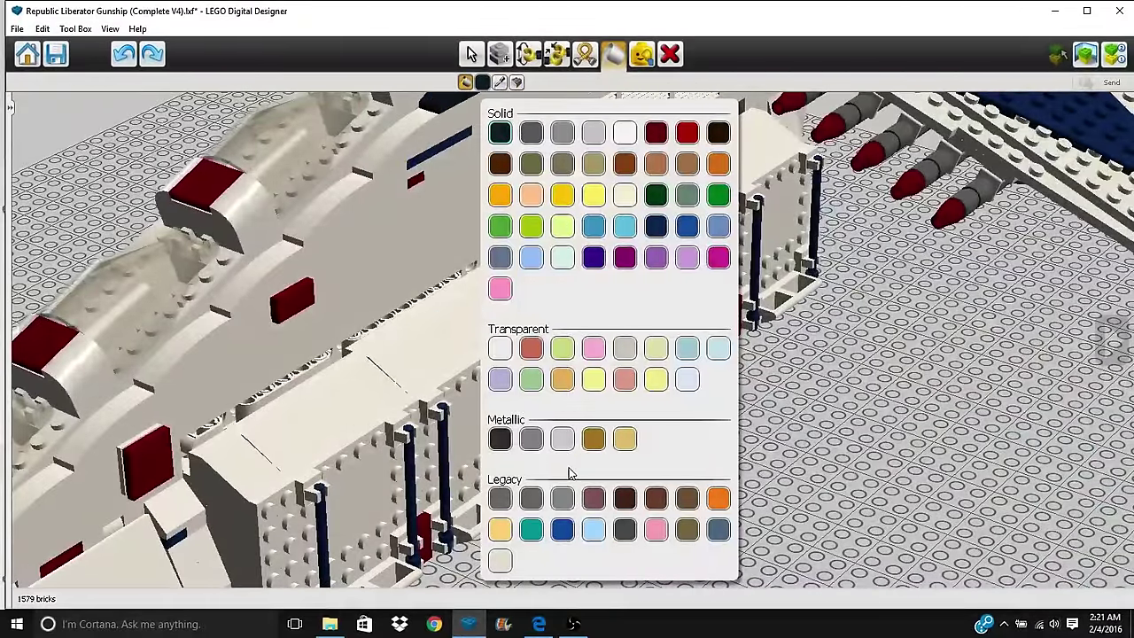
pyautogui.click(624, 349)
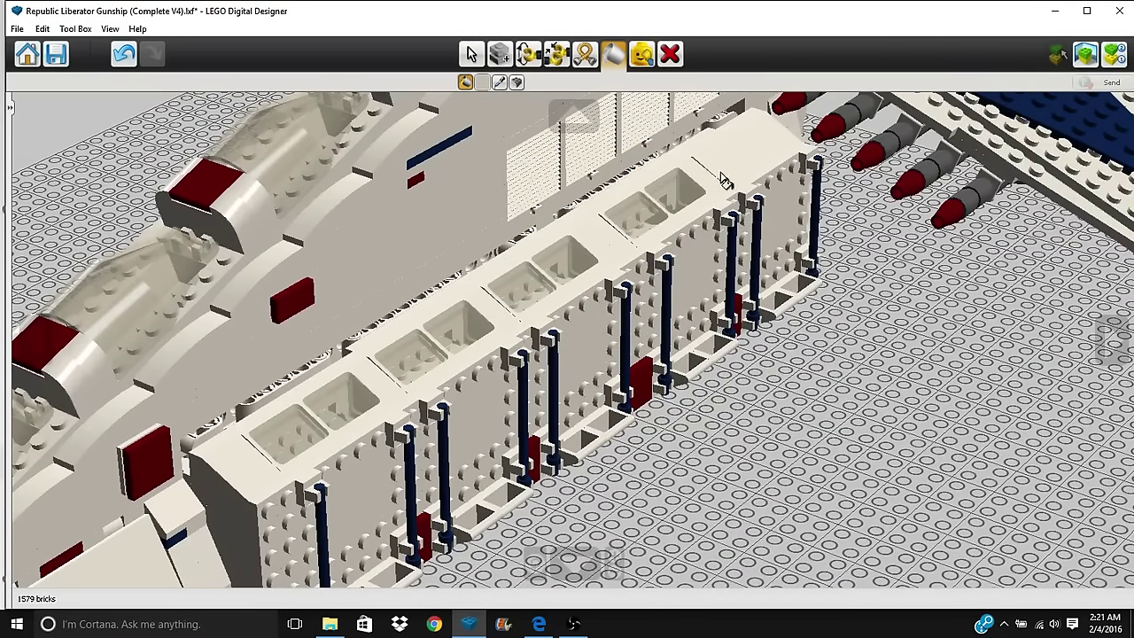
# - Recolour the matching roof panels above the doors on the gunship's opposite side with the same smoky transparent colour
pyautogui.moveTo(738, 168); pyautogui.dragTo(409, 433, button='right')
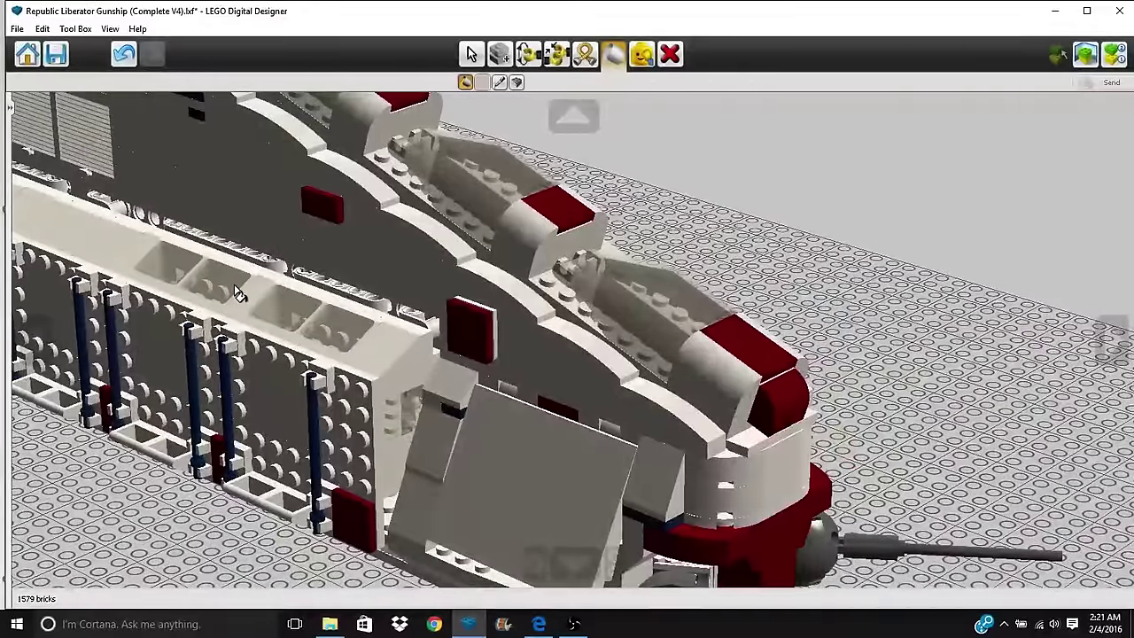
pyautogui.moveTo(106, 251); pyautogui.dragTo(238, 325, button='right')
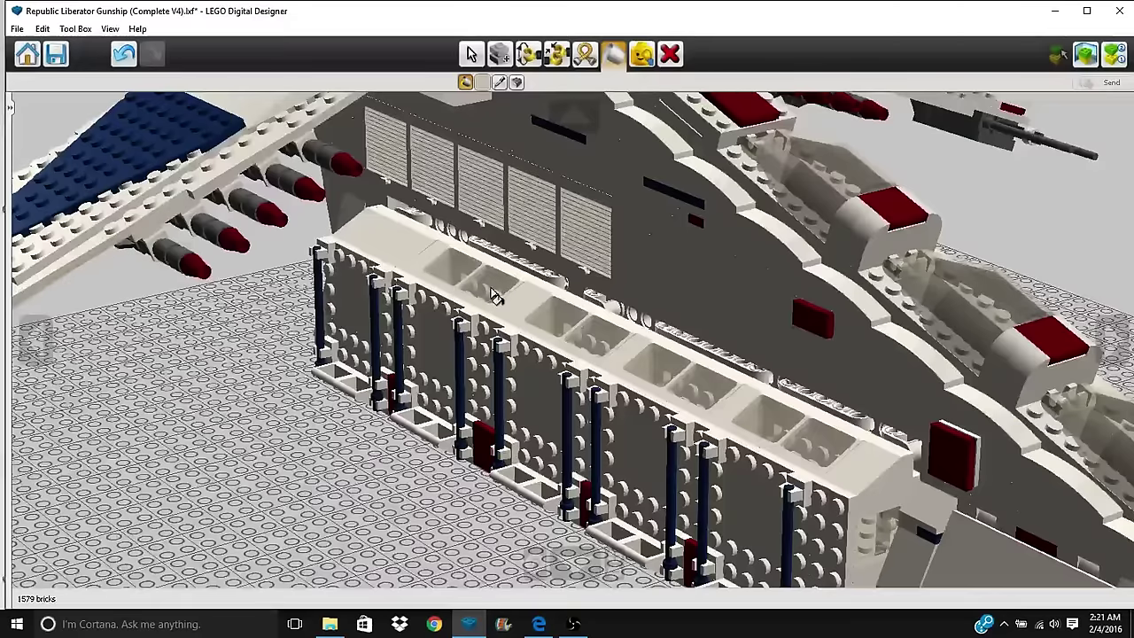
pyautogui.moveTo(259, 457); pyautogui.dragTo(396, 405, button='right')
pyautogui.moveTo(370, 445); pyautogui.dragTo(456, 441, button='right')
pyautogui.click(473, 56)
# - Examine the transparent roof windows and the row of side doors from above and from the side
pyautogui.moveTo(602, 447); pyautogui.dragTo(712, 420, button='right')
pyautogui.scroll(2, 347, 506)
pyautogui.moveTo(347, 506); pyautogui.dragTo(330, 400, button='right')
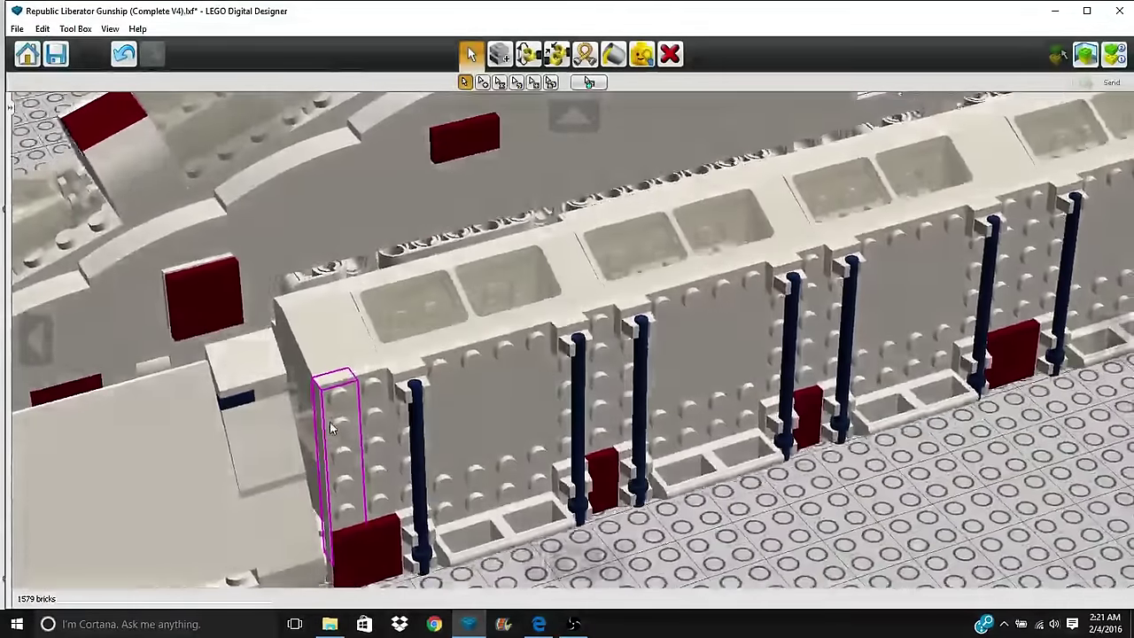
pyautogui.moveTo(329, 422); pyautogui.dragTo(288, 462, button='right')
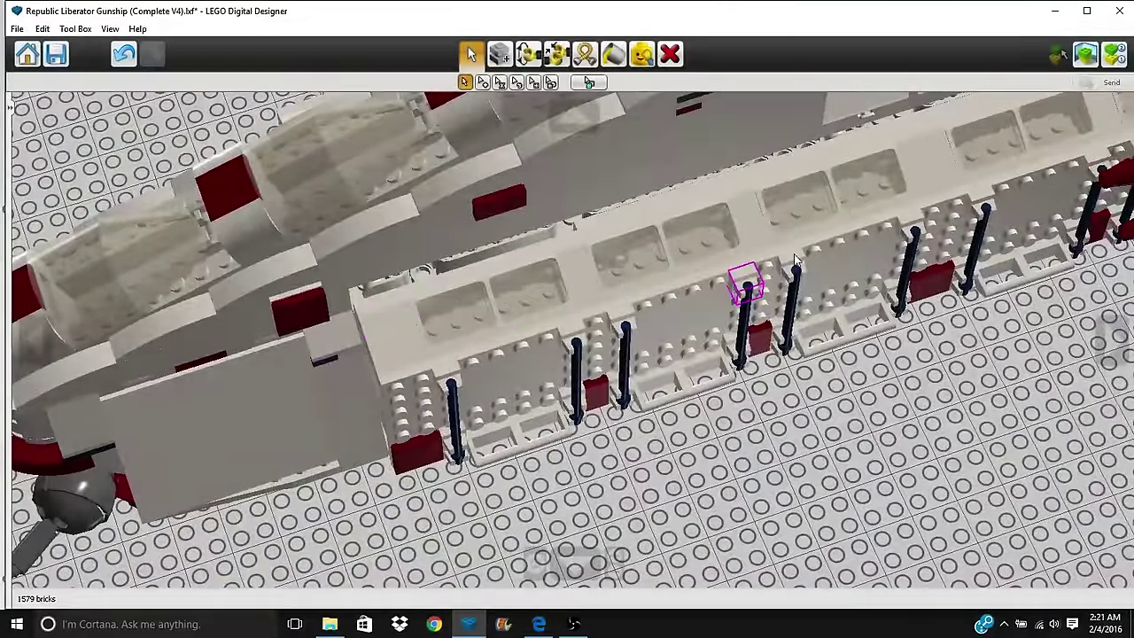
pyautogui.moveTo(890, 263); pyautogui.dragTo(917, 227, button='right')
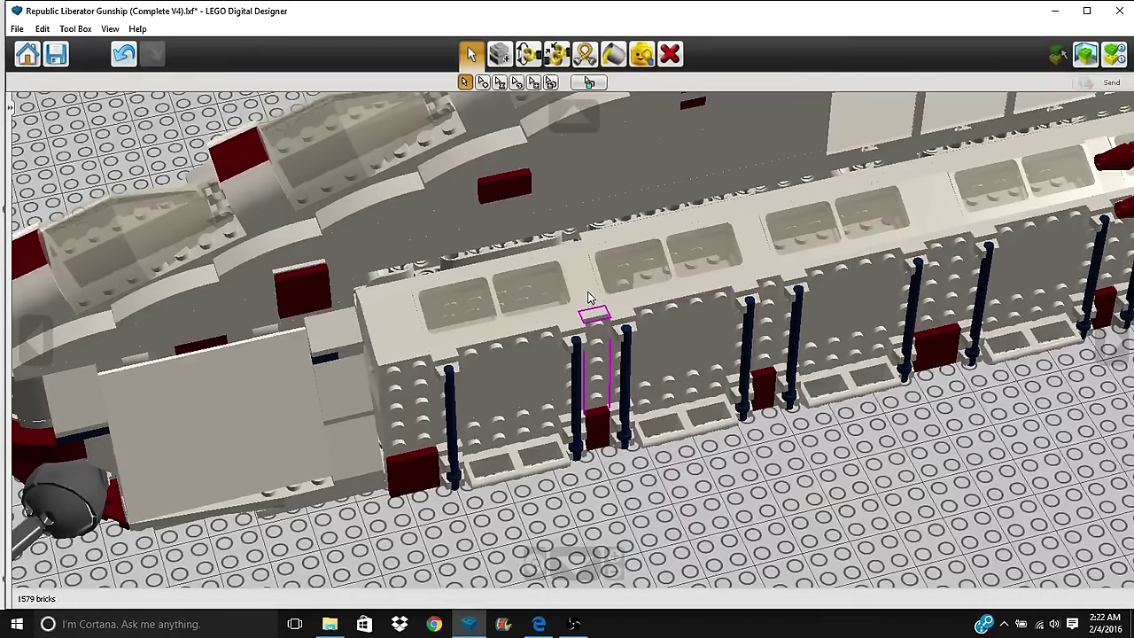
pyautogui.moveTo(580, 293); pyautogui.dragTo(545, 273, button='right')
pyautogui.scroll(-3, 547, 354)
pyautogui.moveTo(546, 382); pyautogui.dragTo(616, 359, button='right')
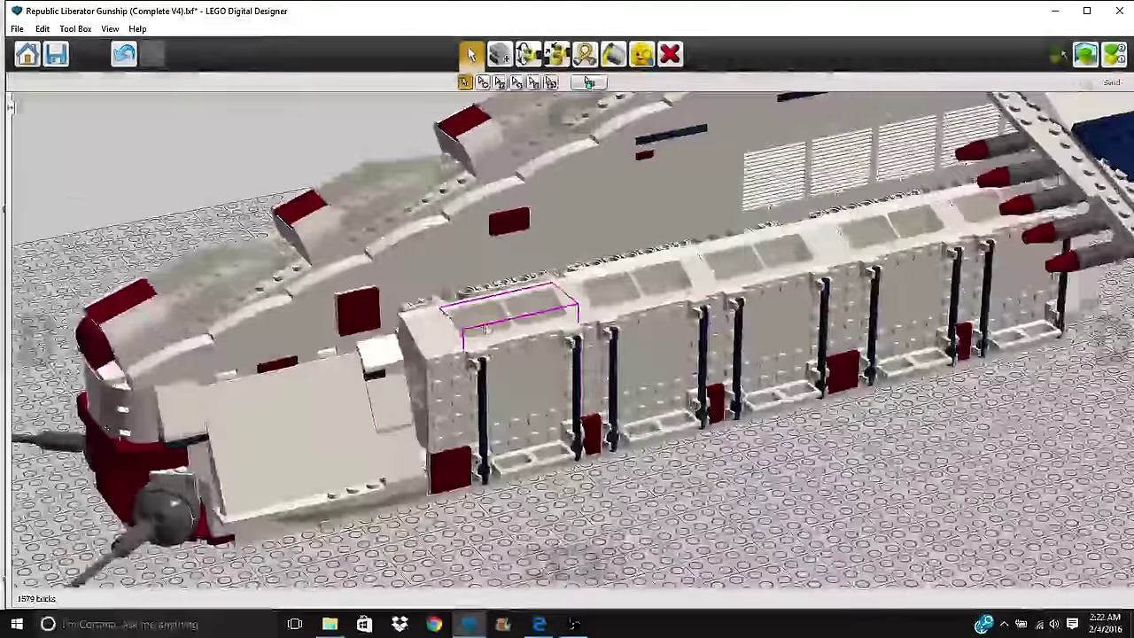
pyautogui.rightClick(771, 315)
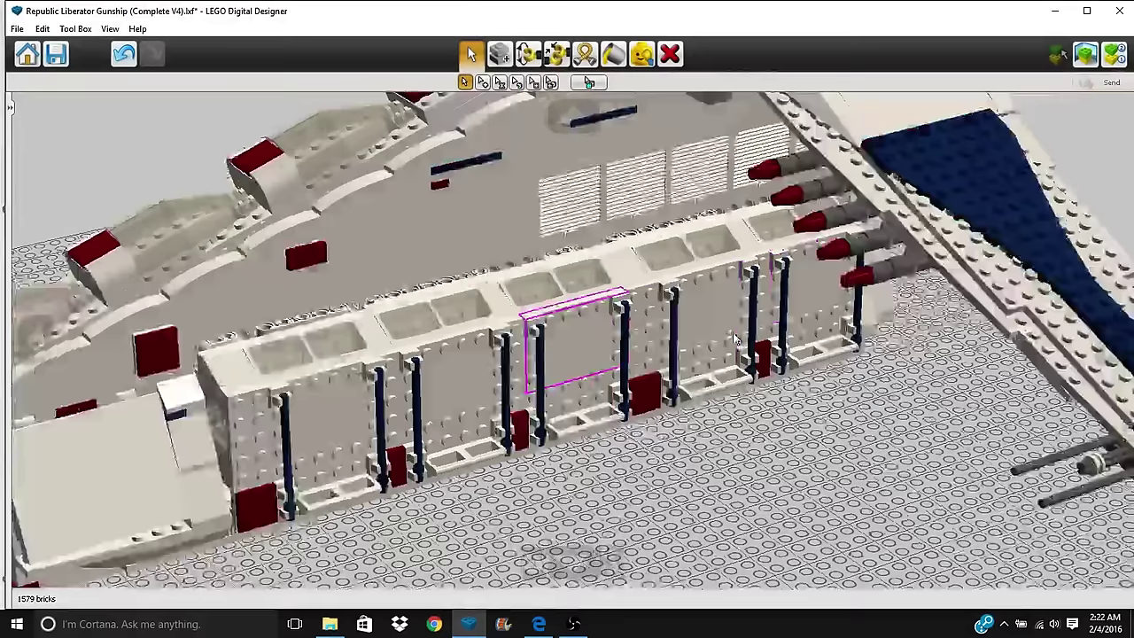
pyautogui.scroll(2, 570, 402)
pyautogui.scroll(2, 571, 406)
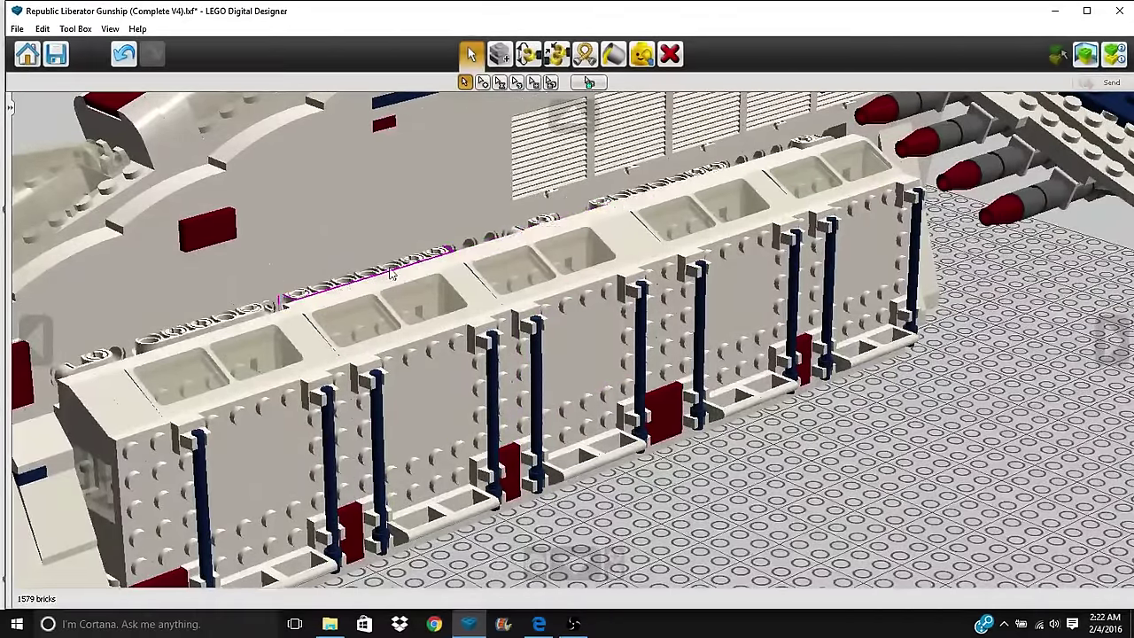
# - Try the smoky transparent colour on the gunship's side door panels and undo the recolouring
pyautogui.moveTo(607, 393); pyautogui.dragTo(724, 467, button='right')
pyautogui.moveTo(539, 430); pyautogui.dragTo(443, 418, button='right')
pyautogui.moveTo(633, 314); pyautogui.dragTo(654, 124, button='right')
pyautogui.scroll(3, 654, 124)
pyautogui.click(614, 55)
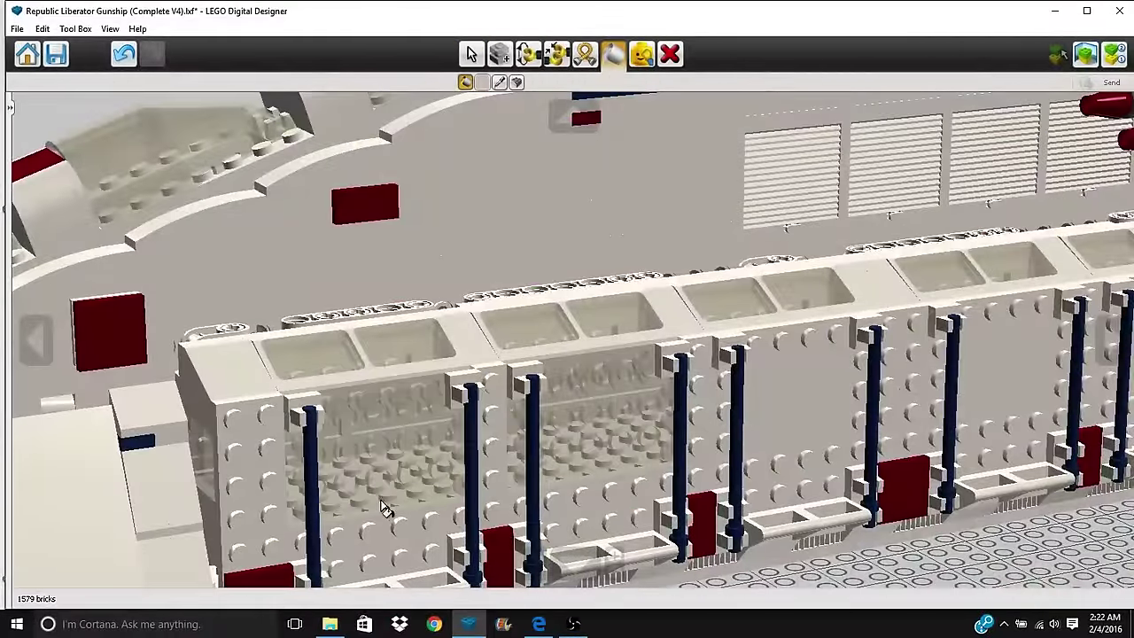
pyautogui.moveTo(1010, 372); pyautogui.dragTo(756, 381, button='right')
pyautogui.moveTo(661, 562); pyautogui.dragTo(751, 589, button='right')
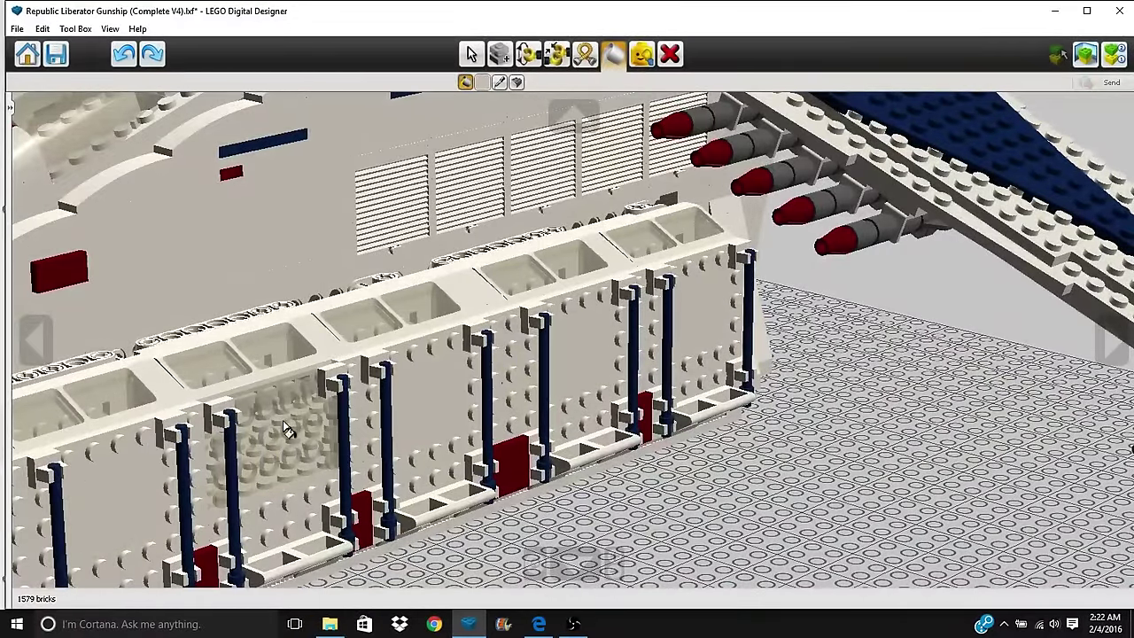
pyautogui.scroll(5, 275, 452)
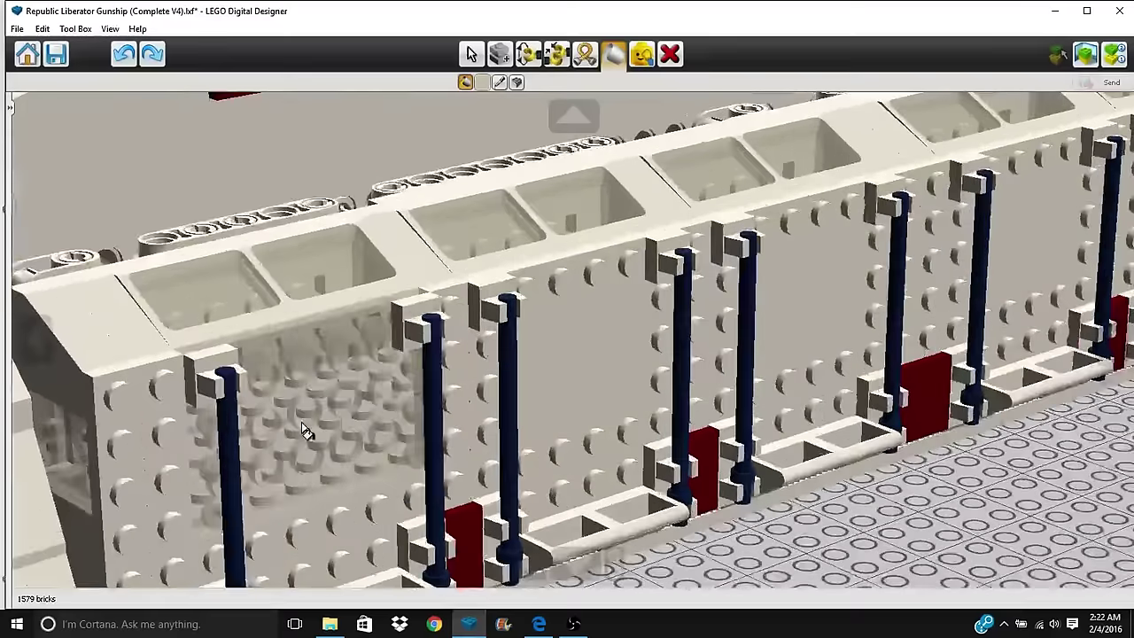
pyautogui.click(471, 54)
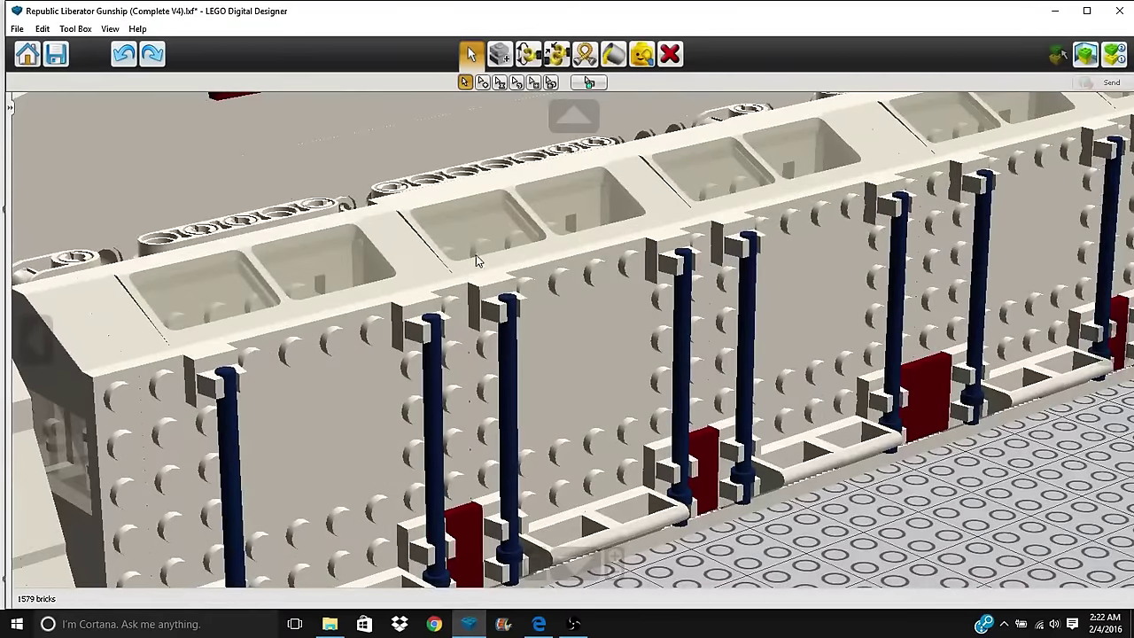
# - Examine the lower edge of the side doors, the nose, and the hull from above and from the opposite side
pyautogui.scroll(-5, 470, 507)
pyautogui.scroll(3, 470, 507)
pyautogui.scroll(4, 469, 503)
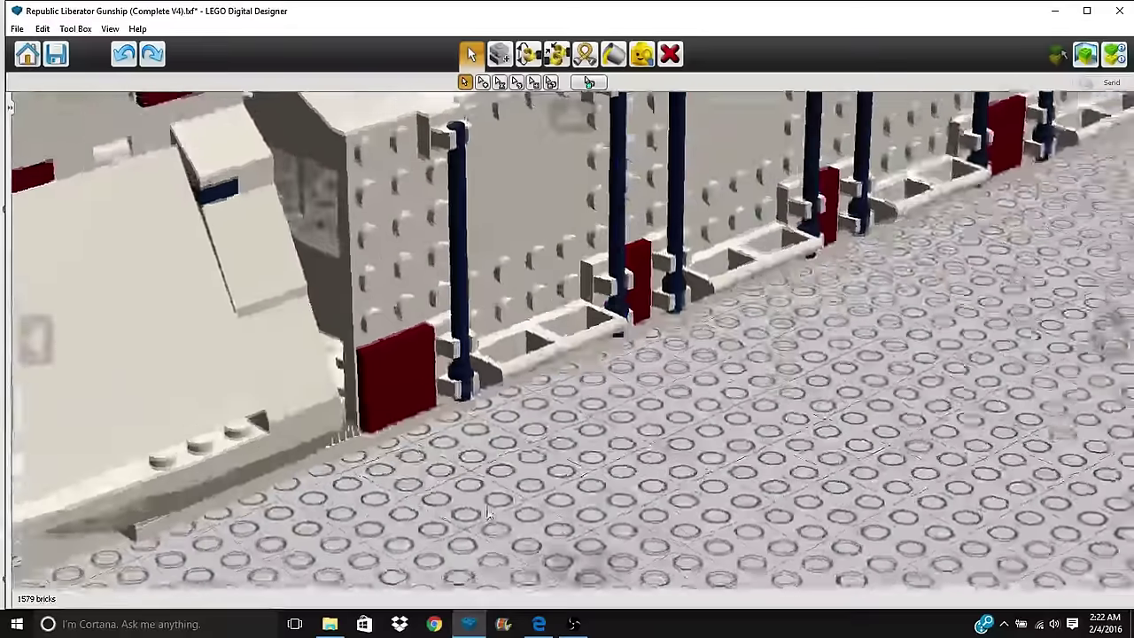
pyautogui.scroll(2, 567, 350)
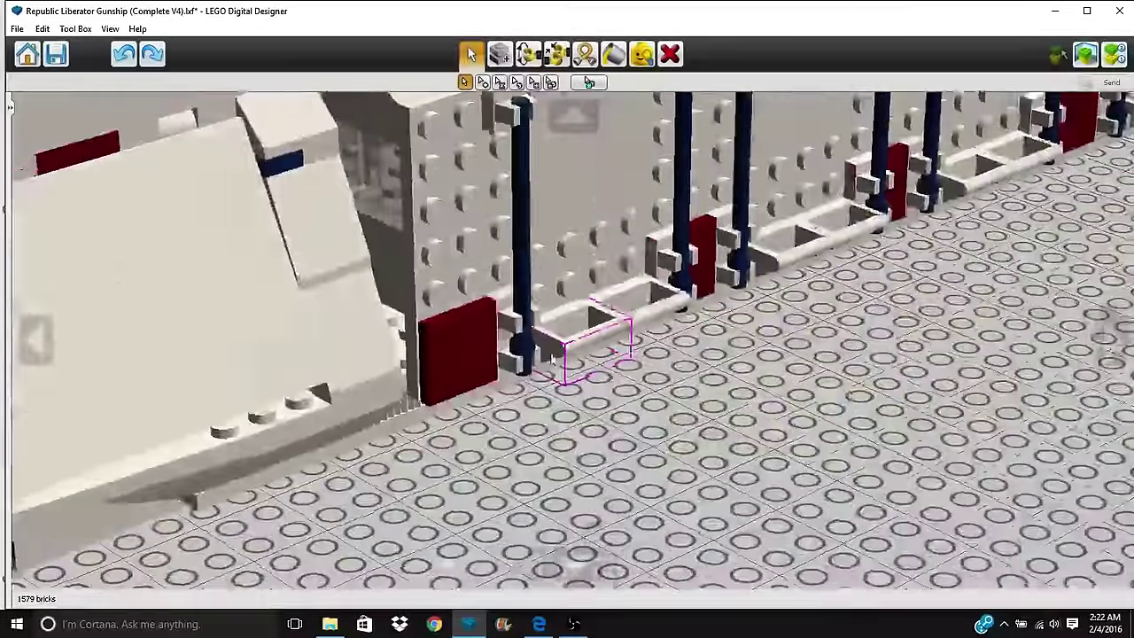
pyautogui.scroll(-2, 564, 342)
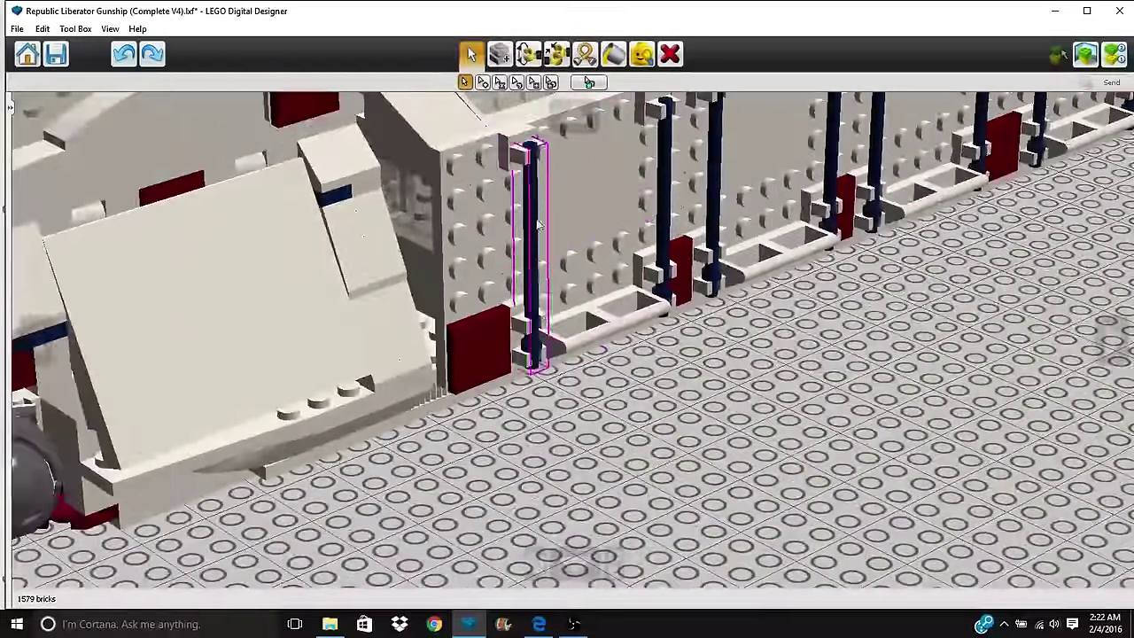
pyautogui.scroll(-3, 567, 407)
pyautogui.scroll(3, 569, 428)
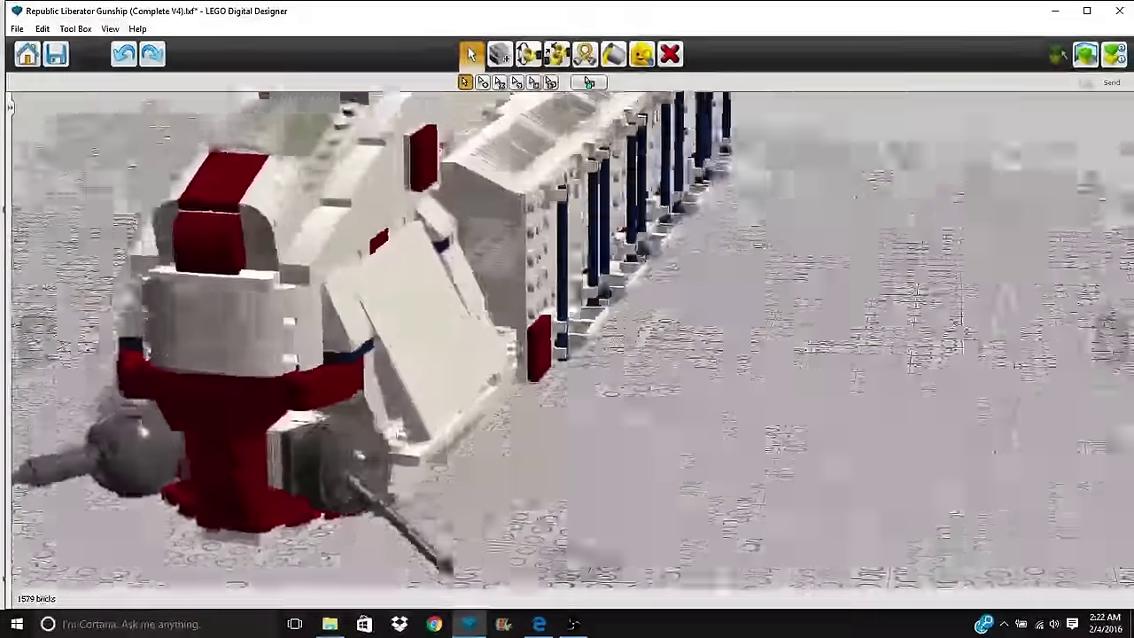
pyautogui.moveTo(568, 428); pyautogui.dragTo(549, 288, button='right')
pyautogui.keyDown('shift'); pyautogui.moveTo(863, 505); pyautogui.dragTo(315, 347, button='right'); pyautogui.keyUp('shift')
pyautogui.moveTo(558, 384); pyautogui.dragTo(470, 478, button='right')
pyautogui.moveTo(264, 435); pyautogui.dragTo(621, 426, button='right')
pyautogui.moveTo(607, 383); pyautogui.dragTo(642, 428, button='right')
pyautogui.moveTo(585, 339); pyautogui.dragTo(570, 576, button='right')
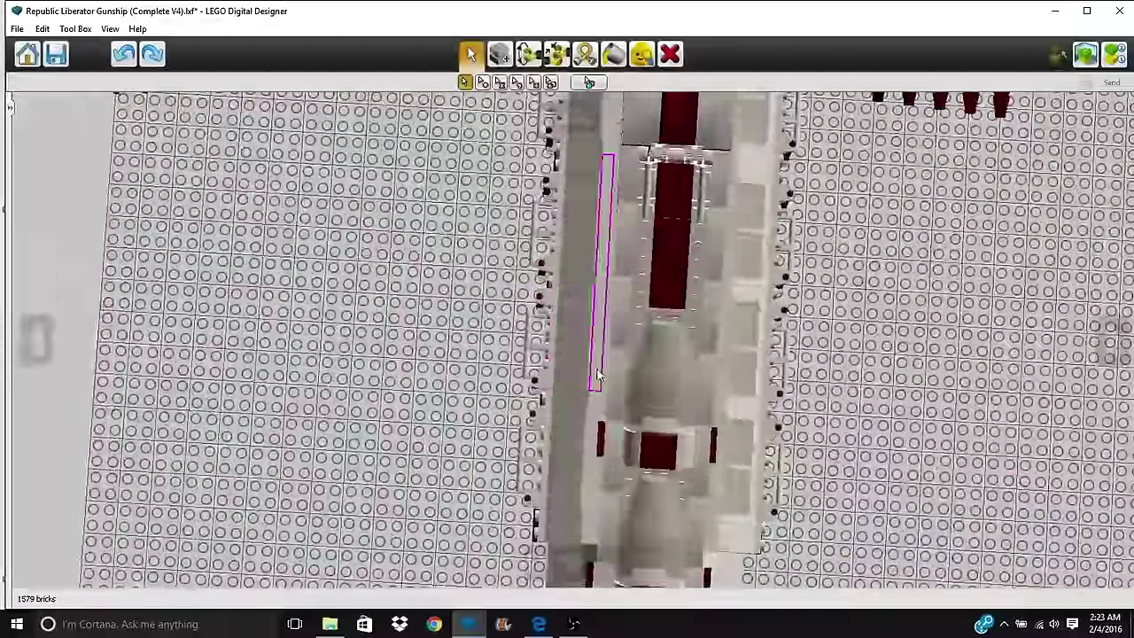
pyautogui.moveTo(600, 379); pyautogui.dragTo(669, 356, button='right')
pyautogui.scroll(6, 669, 354)
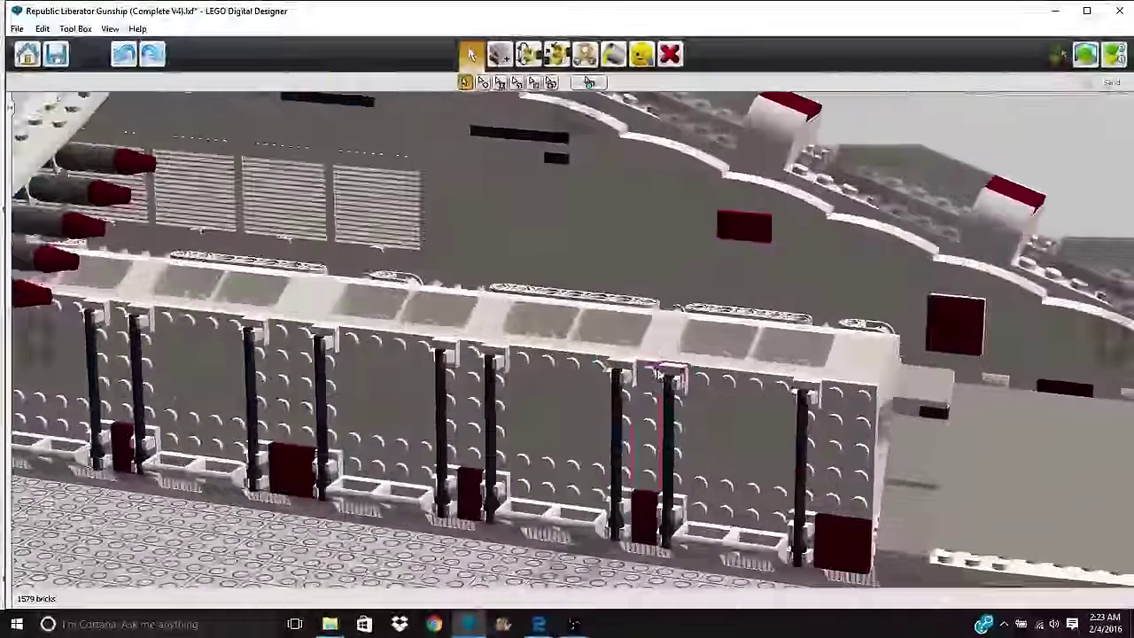
# - Delete the beams that run along the hull behind the transparent roof windows
pyautogui.click(636, 339)
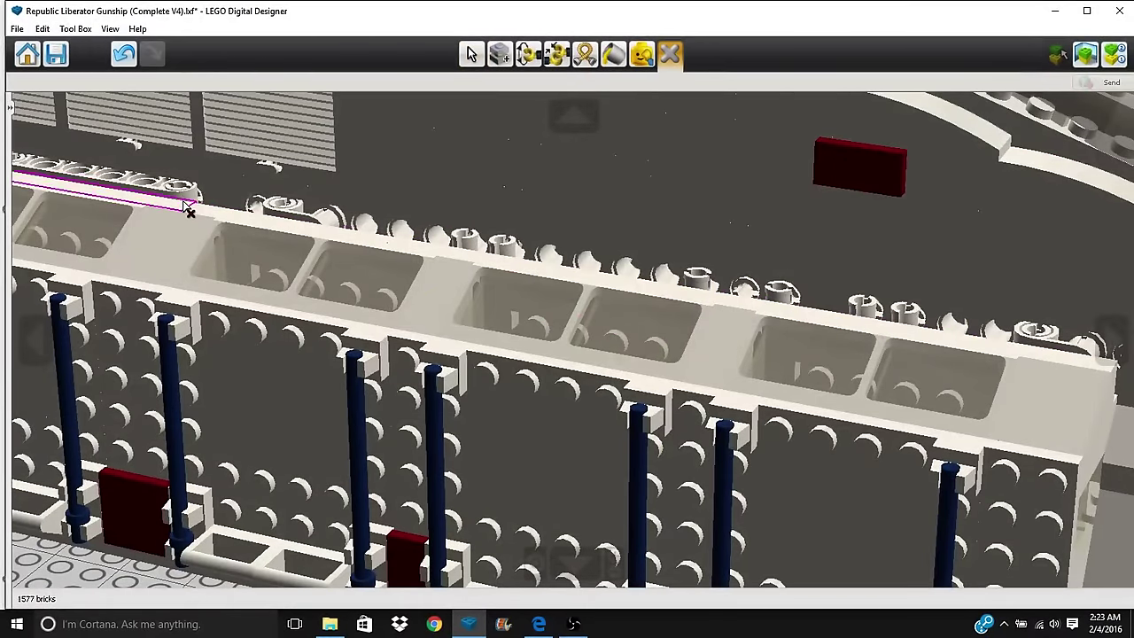
pyautogui.rightClick(183, 205)
pyautogui.moveTo(298, 287); pyautogui.dragTo(288, 268, button='right')
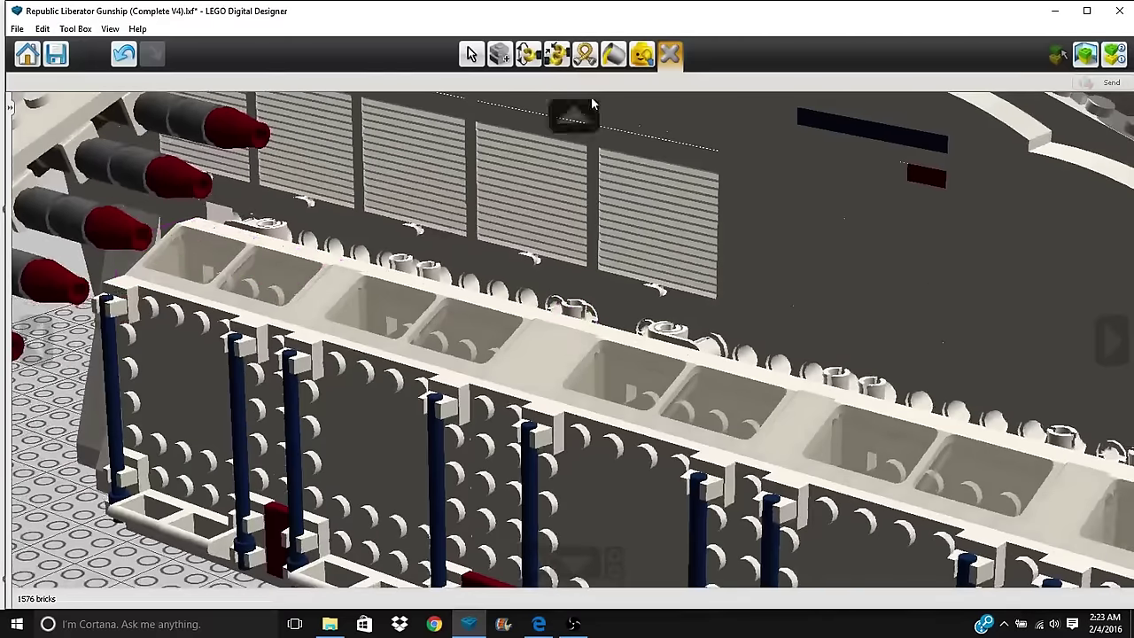
# - Select the four rear side door sections with their roof windows and delete them from the troop bay
pyautogui.click(470, 55)
pyautogui.click(503, 366)
pyautogui.scroll(-5, 539, 407)
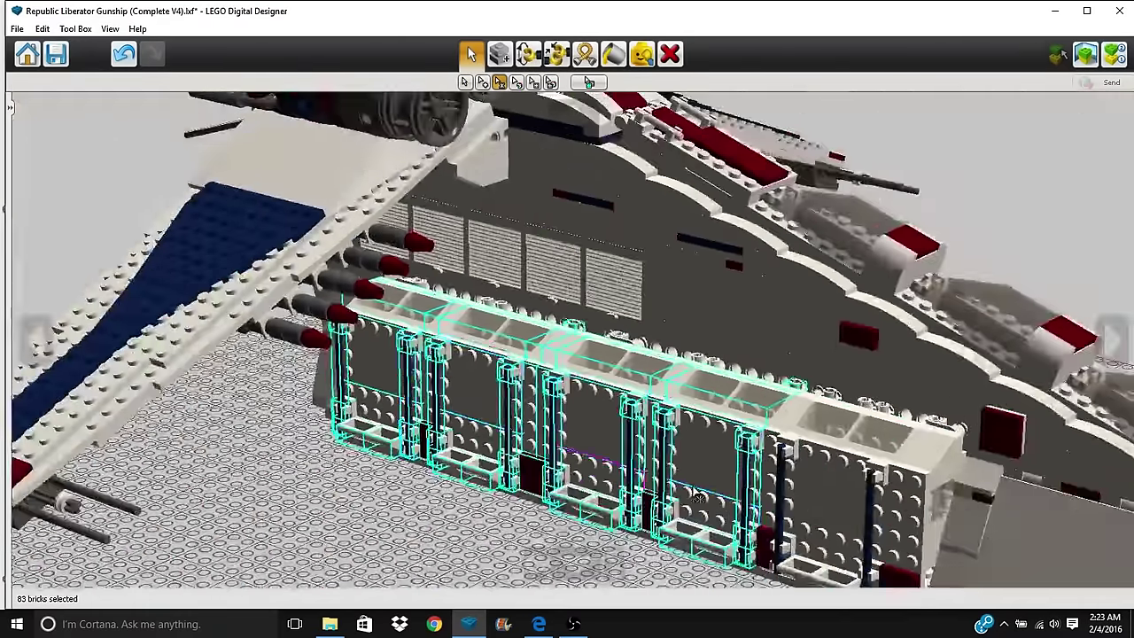
pyautogui.moveTo(700, 498); pyautogui.dragTo(654, 498, button='right')
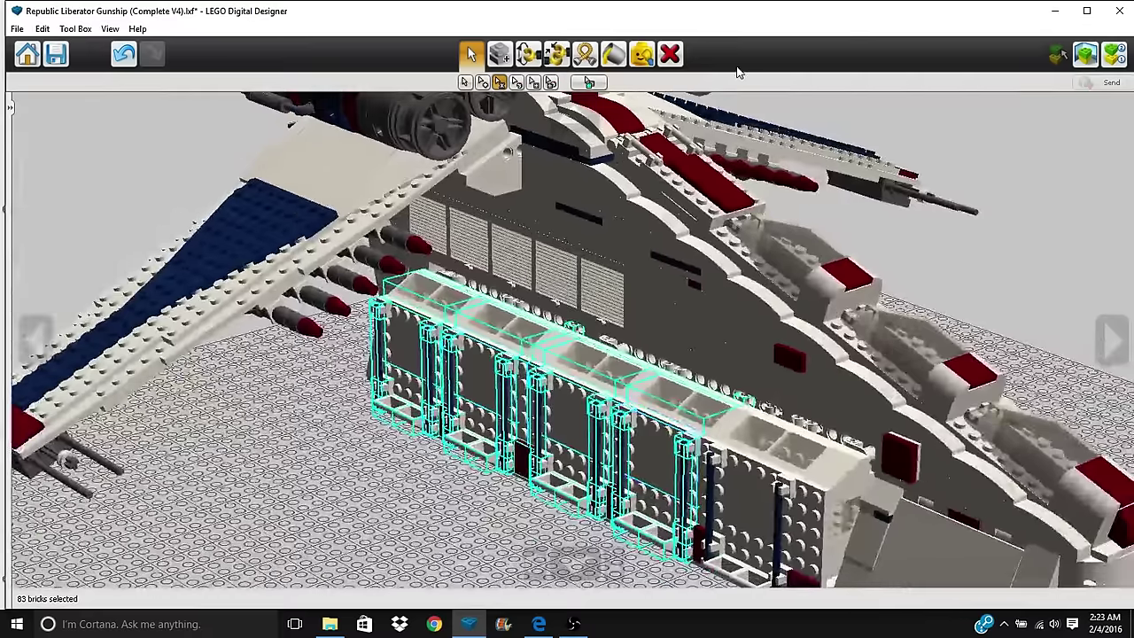
pyautogui.click(670, 55)
# - Select the remaining door section nearest the nose as one connected group and delete it to open the bay
pyautogui.click(471, 55)
pyautogui.click(779, 489)
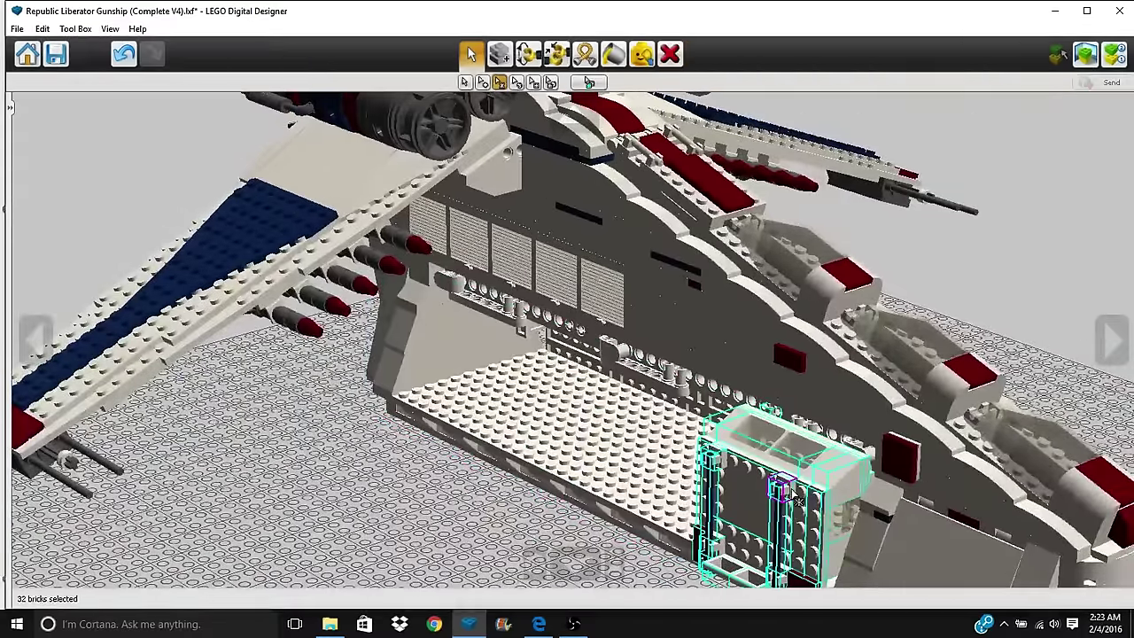
pyautogui.click(671, 54)
pyautogui.rightClick(698, 498)
pyautogui.moveTo(544, 453); pyautogui.dragTo(582, 418, button='right')
pyautogui.scroll(3, 596, 436)
# - Show the minifigure parts, set a pair of red legs on the ground beside the gunship and delete it
pyautogui.click(11, 107)
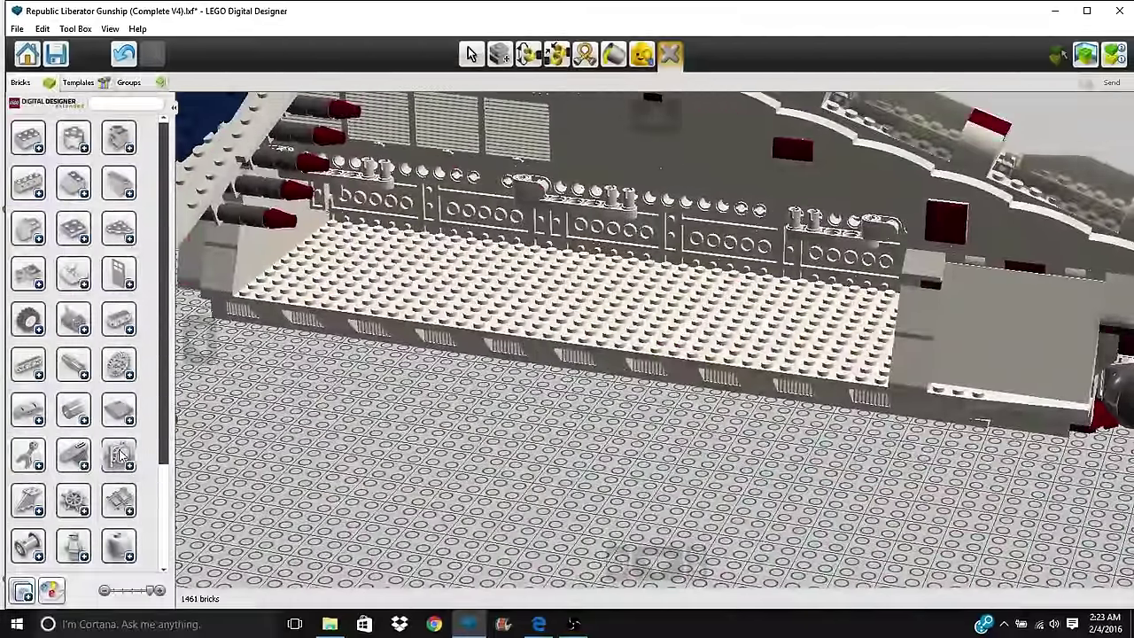
pyautogui.scroll(-5, 88, 536)
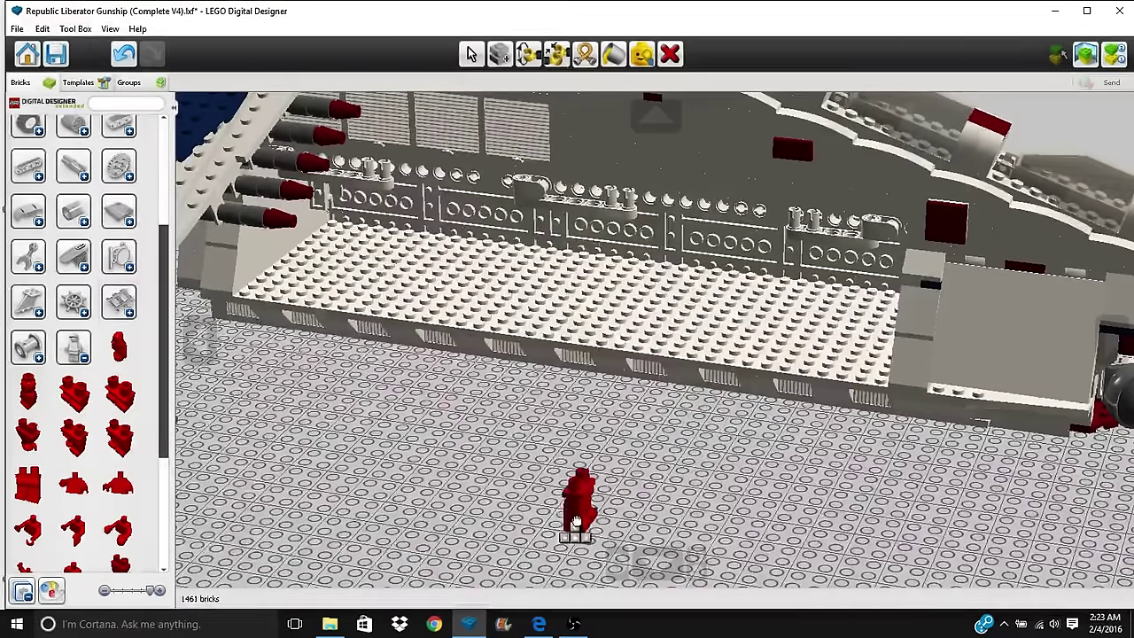
pyautogui.click(603, 512)
pyautogui.press('d')
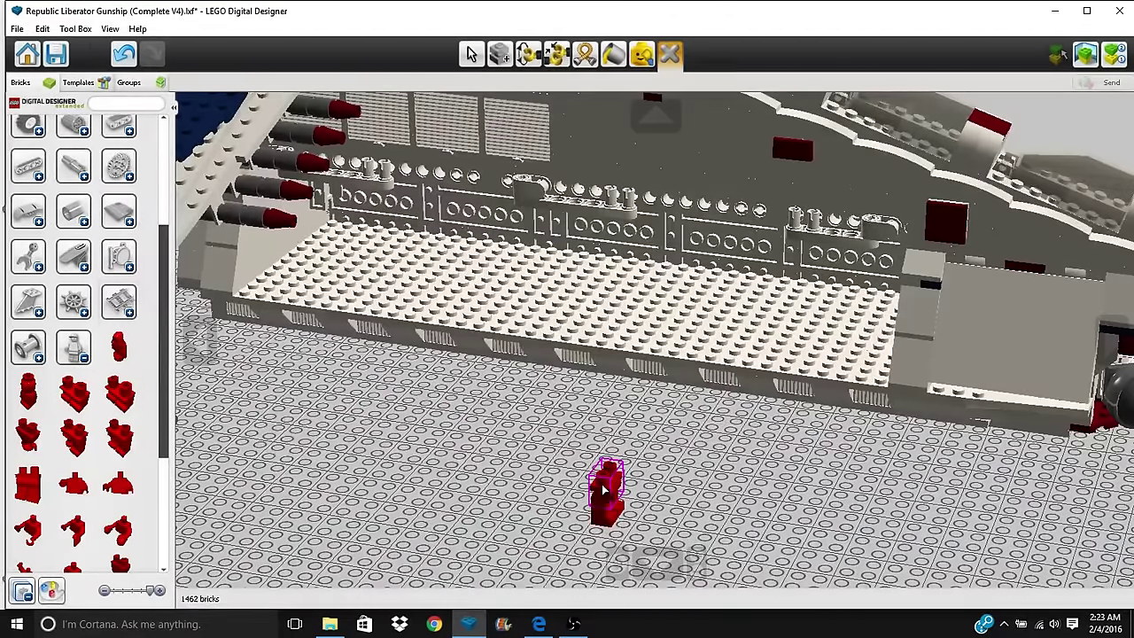
# - Switch the part colour to light purple and place a pair of minifigure legs in the bay's inner front corner
pyautogui.click(50, 591)
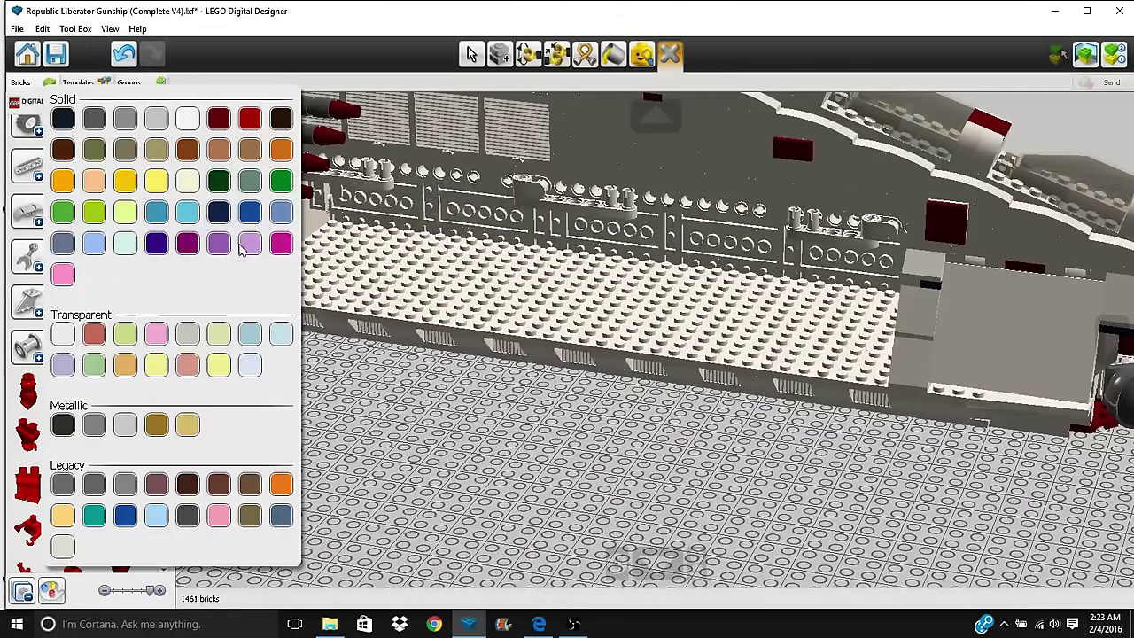
pyautogui.click(249, 244)
pyautogui.scroll(5, 879, 339)
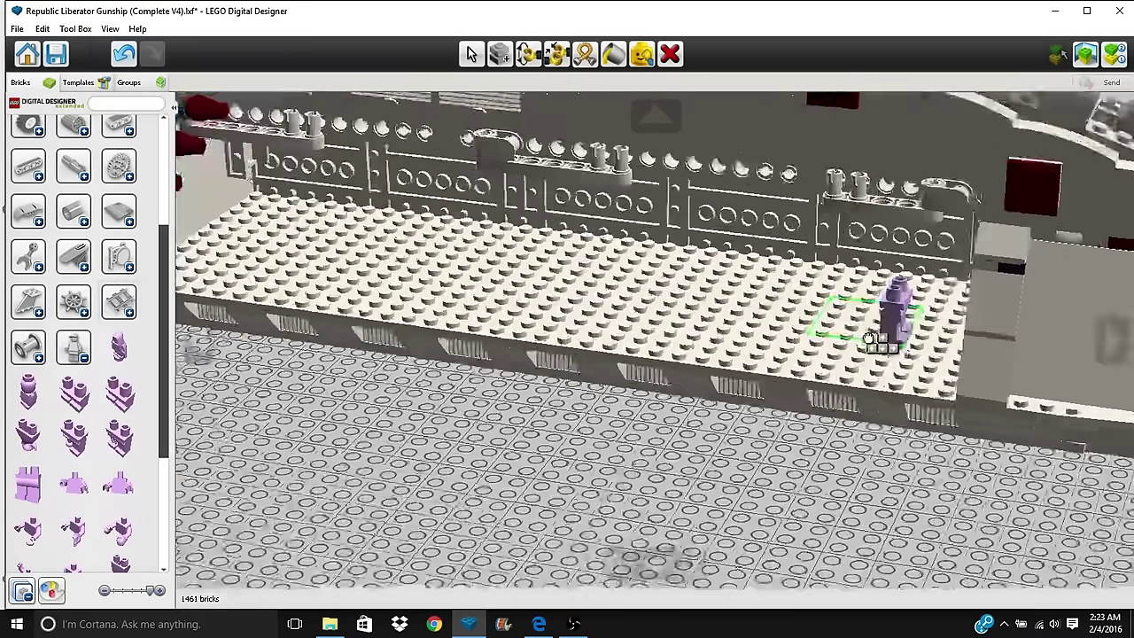
pyautogui.rightClick(923, 307)
pyautogui.moveTo(862, 315); pyautogui.dragTo(717, 352, button='right')
pyautogui.scroll(3, 717, 352)
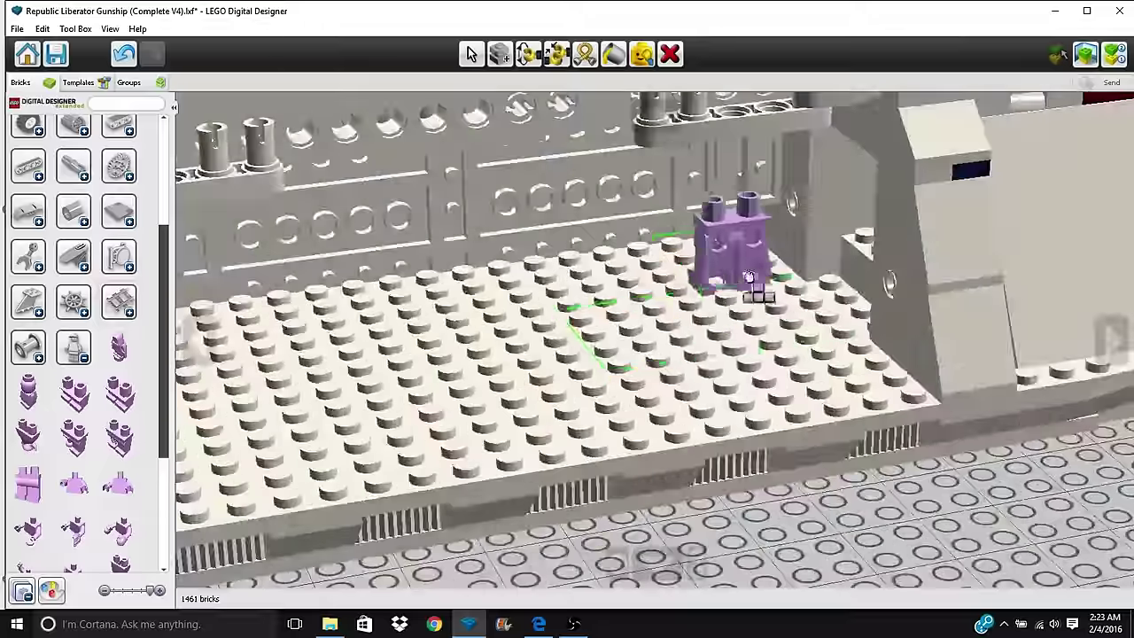
pyautogui.click(732, 264)
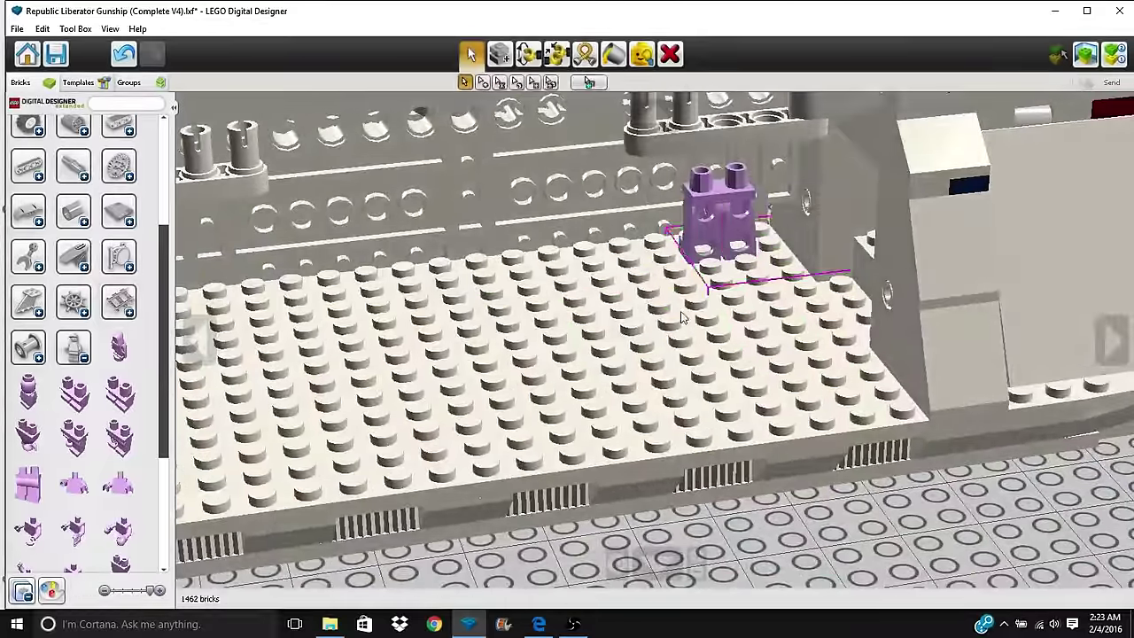
# - Clone the purple legs into a row of six reaching from the hull wall to the bay's outer edge
pyautogui.moveTo(732, 264)
pyautogui.mouseDown(button='right')
pyautogui.moveTo(724, 233)
pyautogui.moveTo(875, 269)
pyautogui.moveTo(860, 271)
pyautogui.moveTo(826, 240)
pyautogui.moveTo(826, 262)
pyautogui.moveTo(709, 292)
pyautogui.moveTo(673, 317)
pyautogui.moveTo(667, 337)
pyautogui.mouseUp(button='right')
pyautogui.scroll(-3, 729, 232)
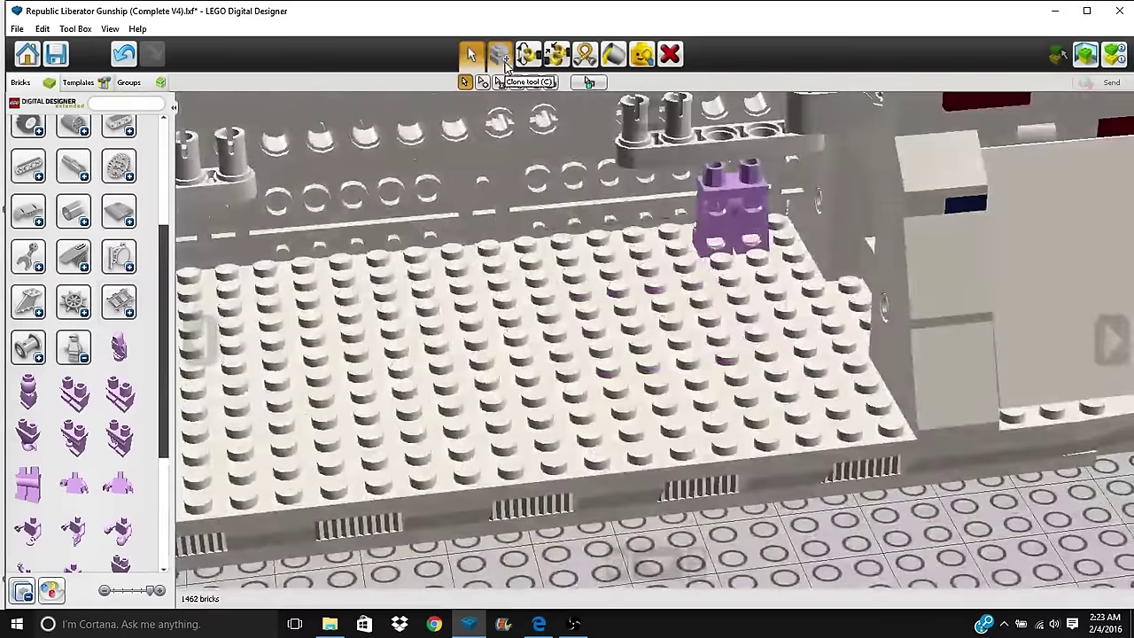
pyautogui.click(501, 59)
pyautogui.click(716, 243)
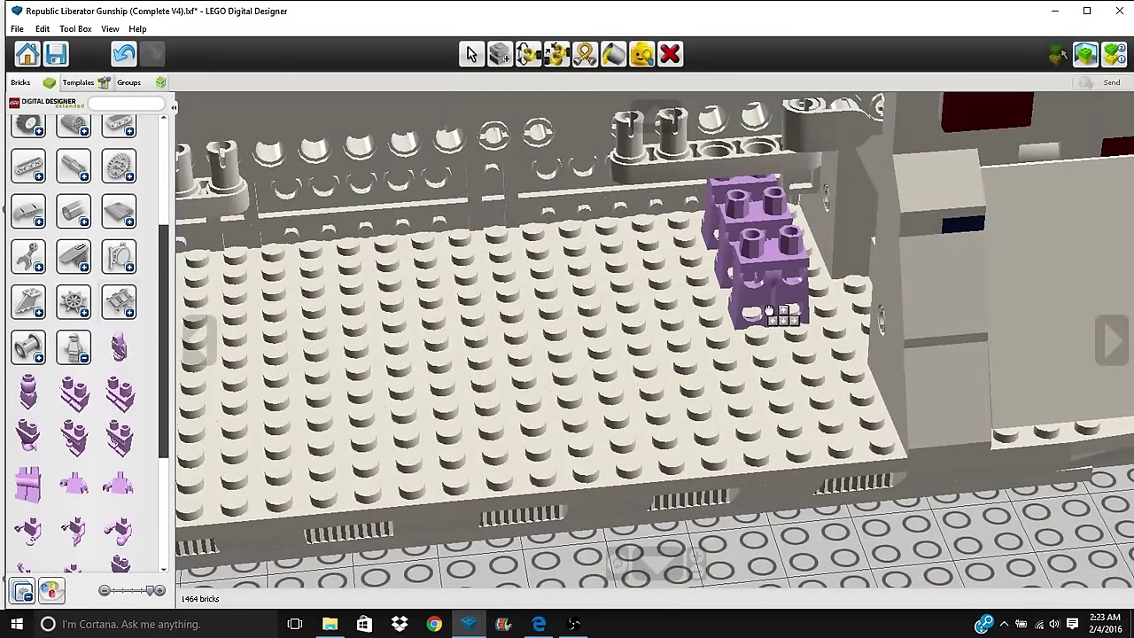
pyautogui.moveTo(791, 370)
pyautogui.mouseDown(button='right')
pyautogui.moveTo(823, 361)
pyautogui.moveTo(824, 385)
pyautogui.mouseUp(button='right')
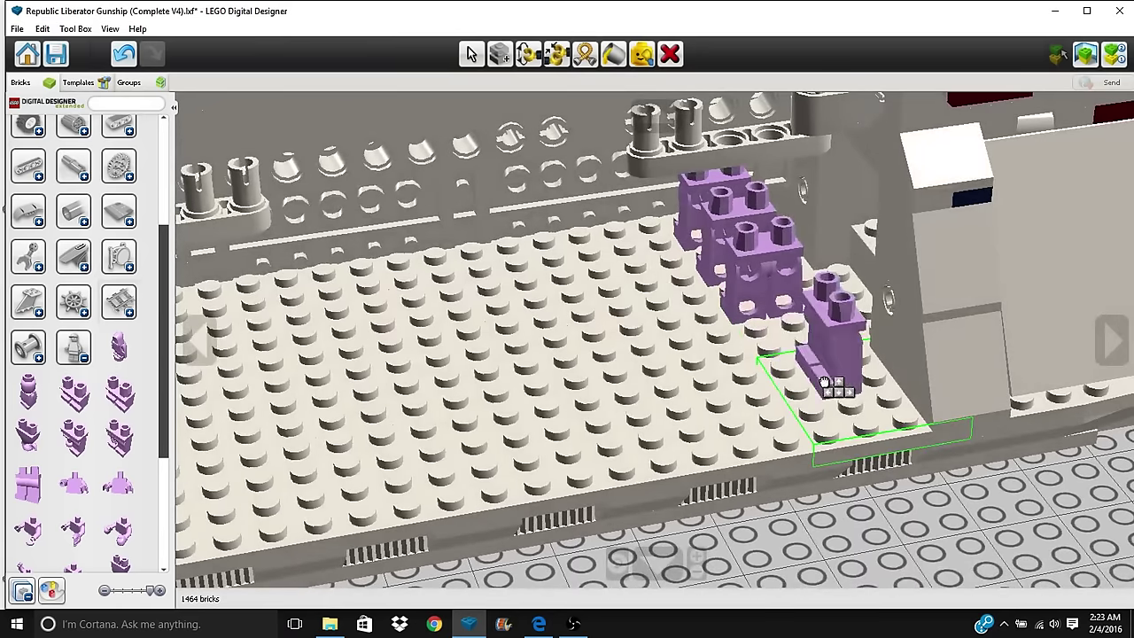
pyautogui.click(824, 412)
pyautogui.click(818, 400)
pyautogui.click(785, 370)
pyautogui.click(781, 364)
pyautogui.moveTo(762, 341); pyautogui.dragTo(767, 326, button='right')
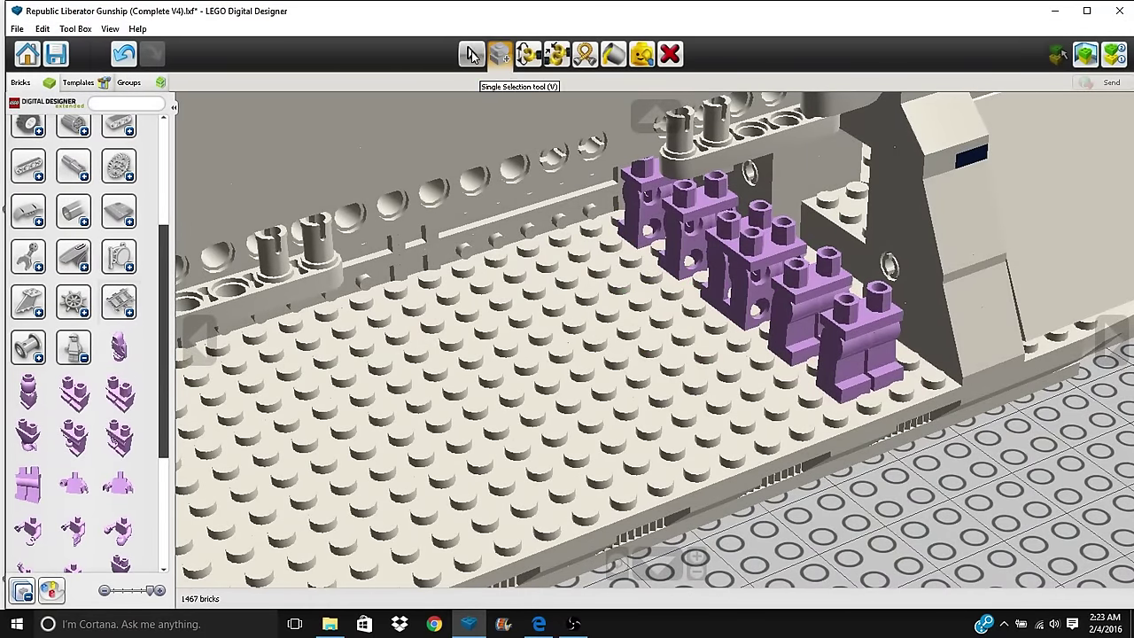
# - Select all six purple legs and place three copies of the row side by side along the bay floor
pyautogui.click(470, 55)
pyautogui.click(709, 237)
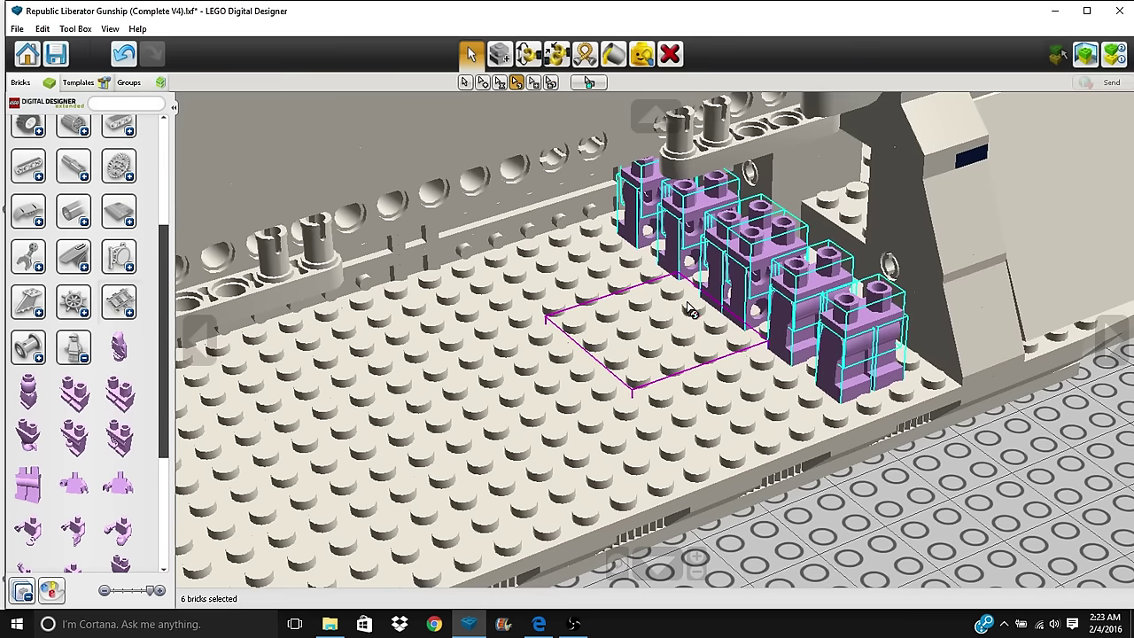
pyautogui.hotkey('ctrl', 'v')
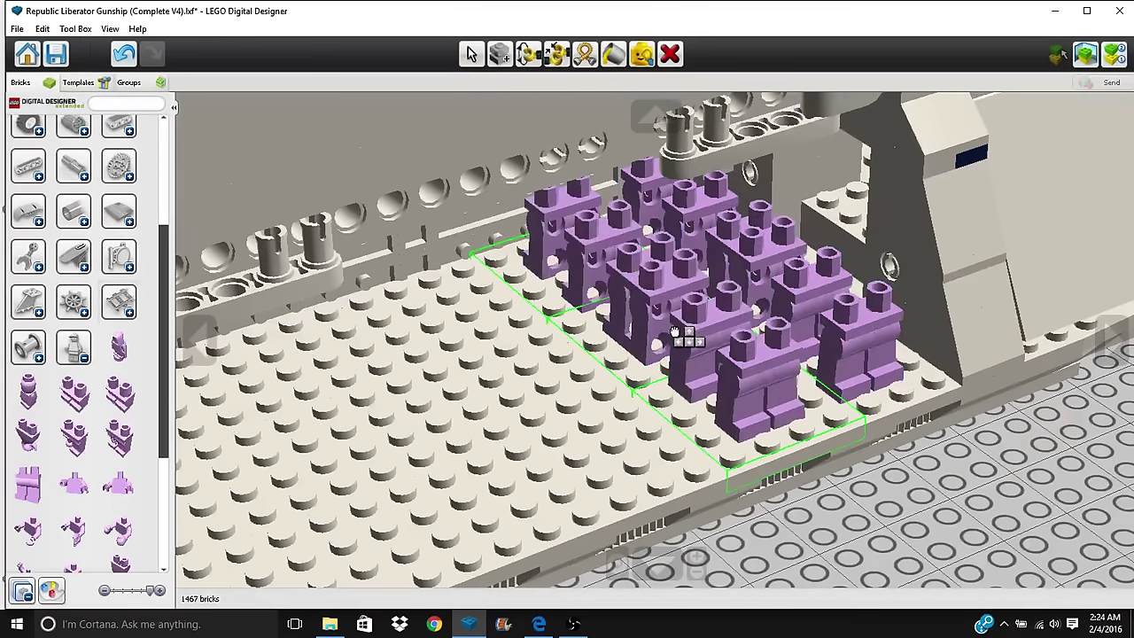
pyautogui.click(675, 337)
pyautogui.click(560, 370)
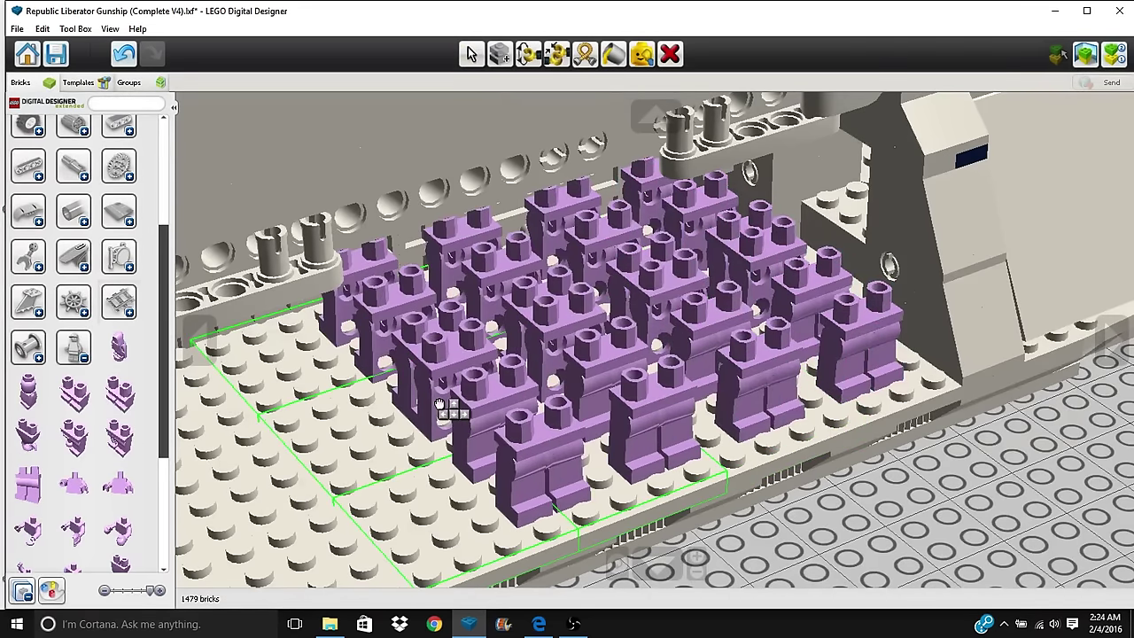
pyautogui.click(440, 404)
pyautogui.rightClick(429, 397)
# - Add four more copies of the six-leg row, filling the middle of the bay floor
pyautogui.hotkey('ctrl', 'v')
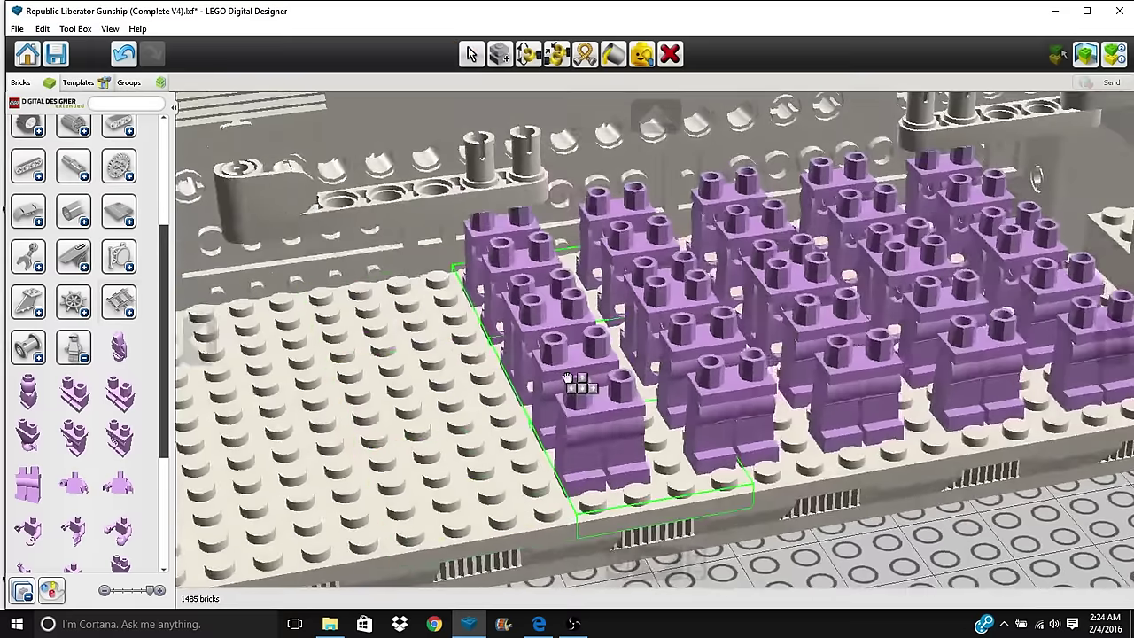
pyautogui.click(568, 378)
pyautogui.hotkey('ctrl', 'v')
pyautogui.click(439, 404)
pyautogui.rightClick(430, 400)
pyautogui.hotkey('ctrl', 'v')
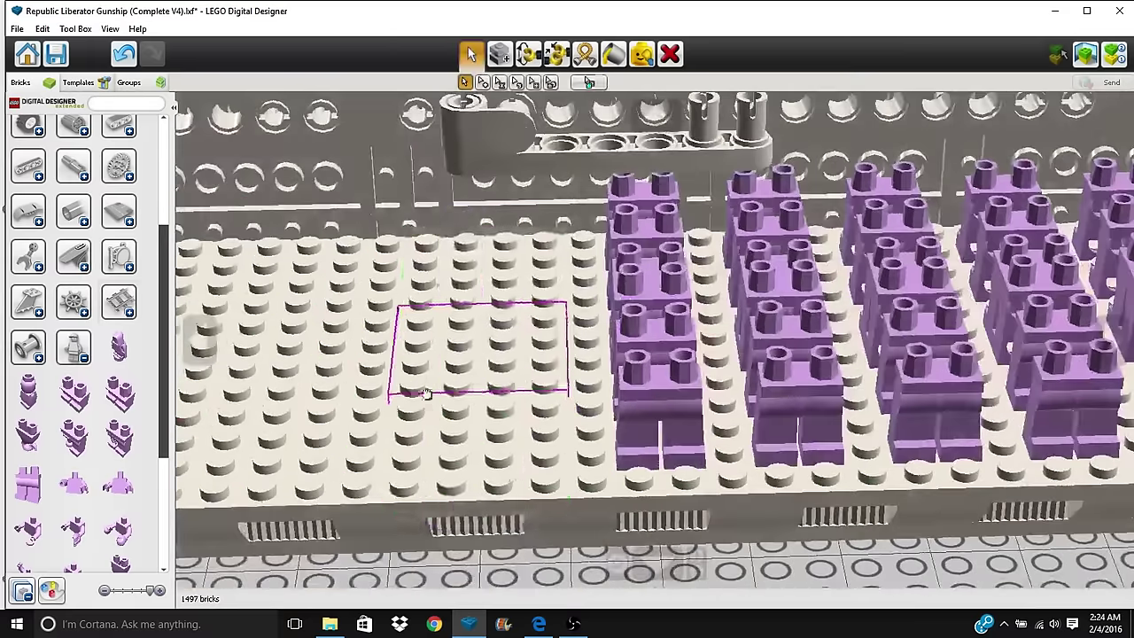
pyautogui.click(496, 341)
pyautogui.hotkey('ctrl', 'v')
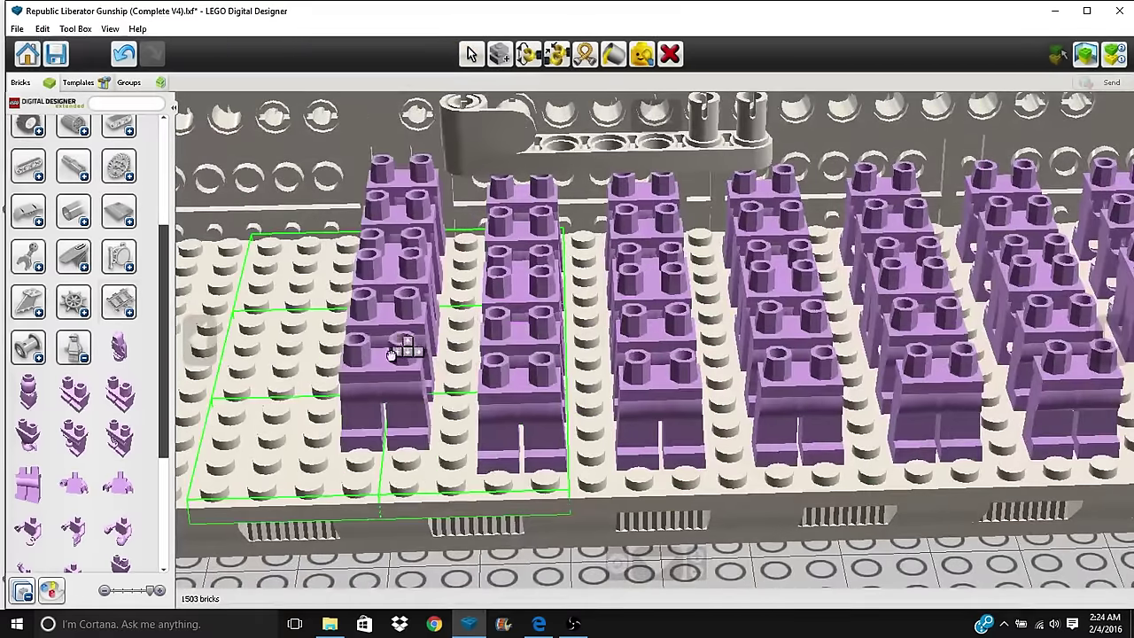
pyautogui.click(390, 359)
pyautogui.rightClick(385, 361)
# - Add the remaining copies of the six-leg row to fill the bay floor up to its rear wall
pyautogui.hotkey('ctrl', 'v')
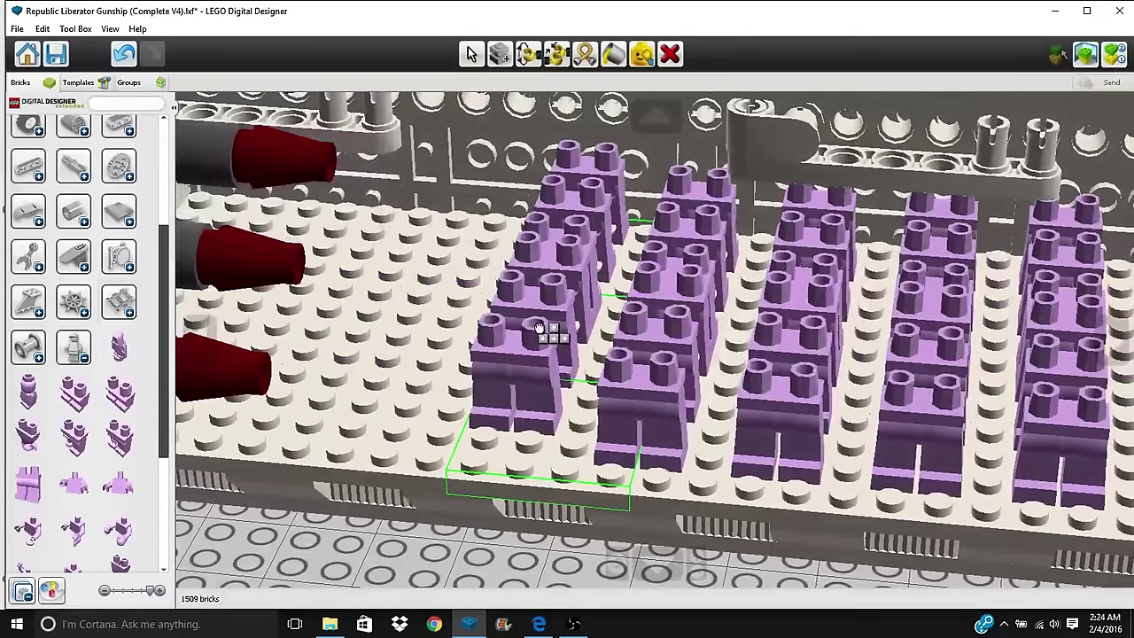
pyautogui.click(548, 344)
pyautogui.hotkey('ctrl', 'v')
pyautogui.click(422, 328)
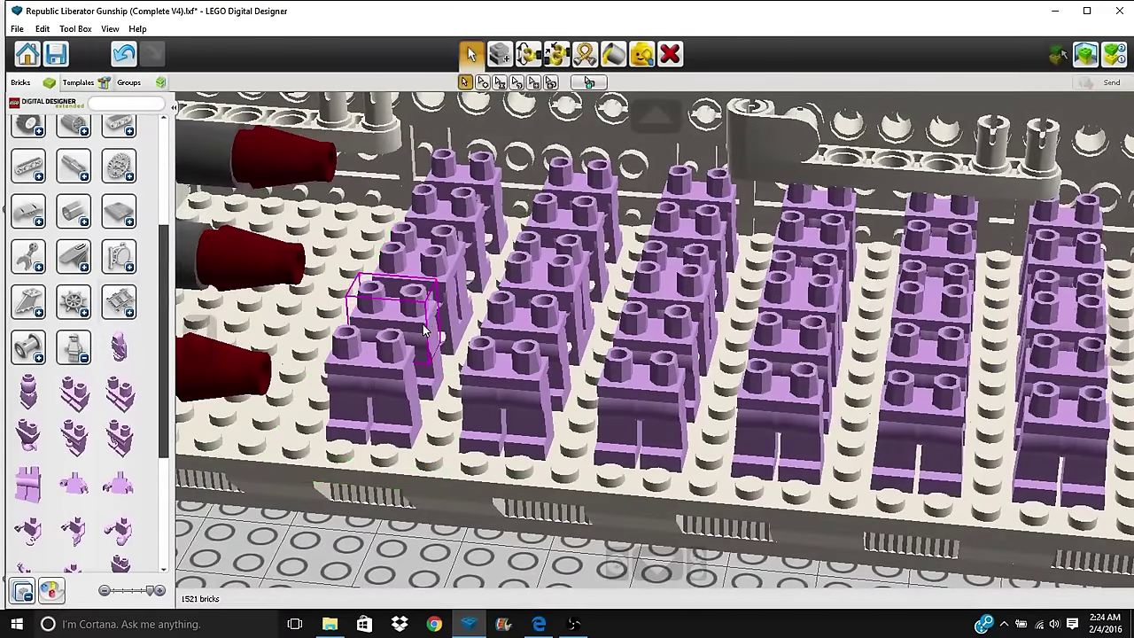
pyautogui.rightClick(421, 330)
pyautogui.moveTo(417, 352); pyautogui.dragTo(532, 385, button='right')
pyautogui.hotkey('ctrl', 'v')
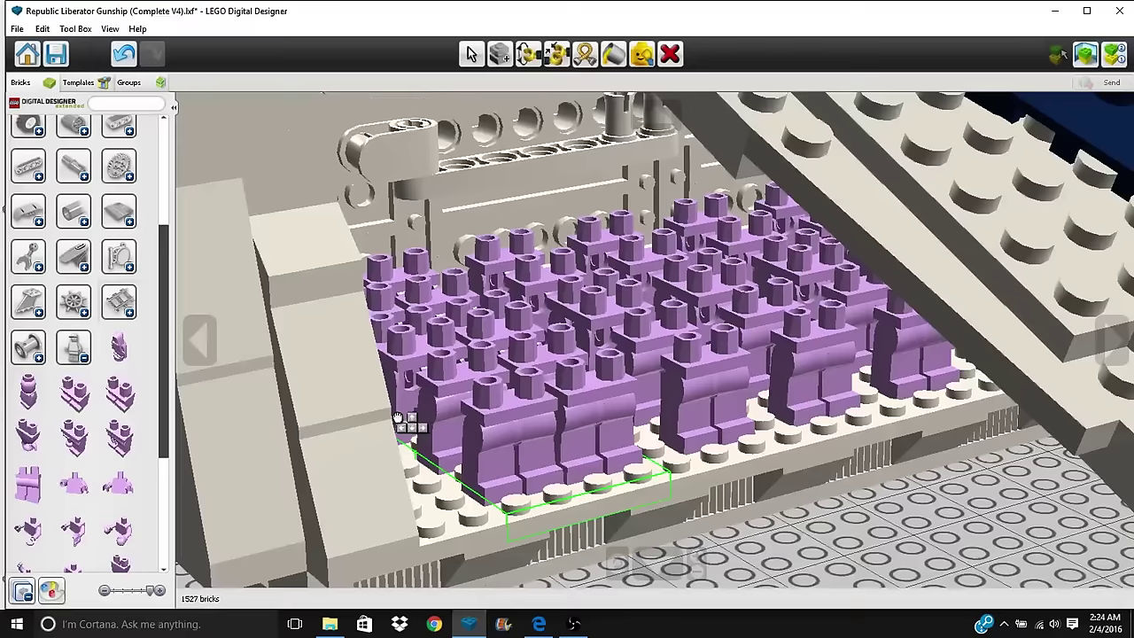
pyautogui.click(394, 424)
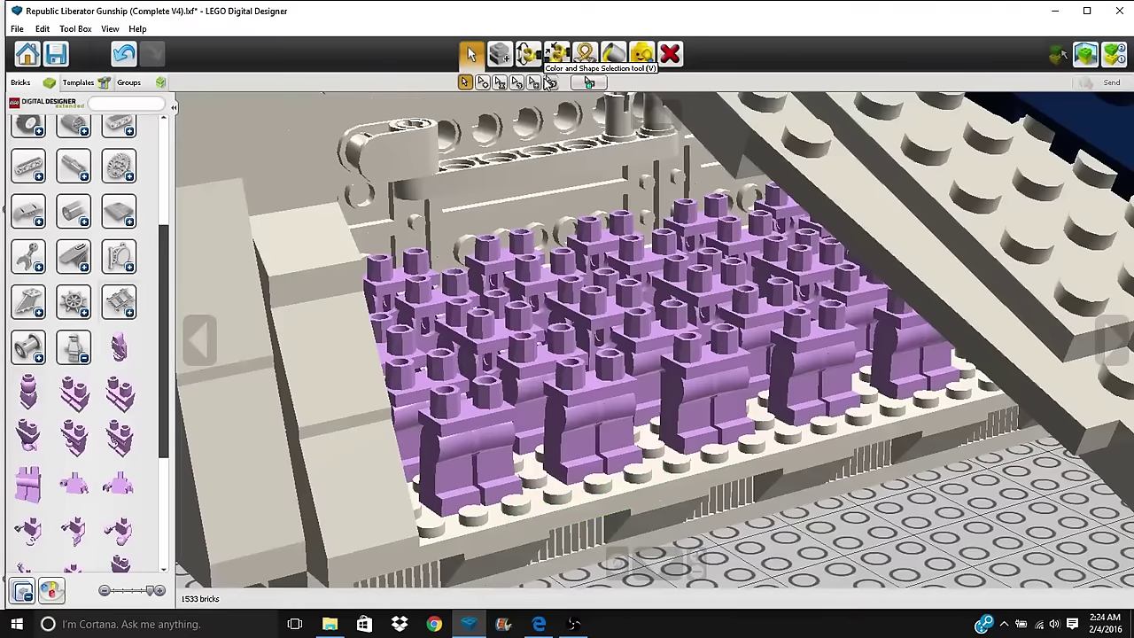
# - Select all the purple legs by colour to count them, and examine the filled bay from outside the gunship
pyautogui.click(556, 302)
pyautogui.scroll(-5, 558, 306)
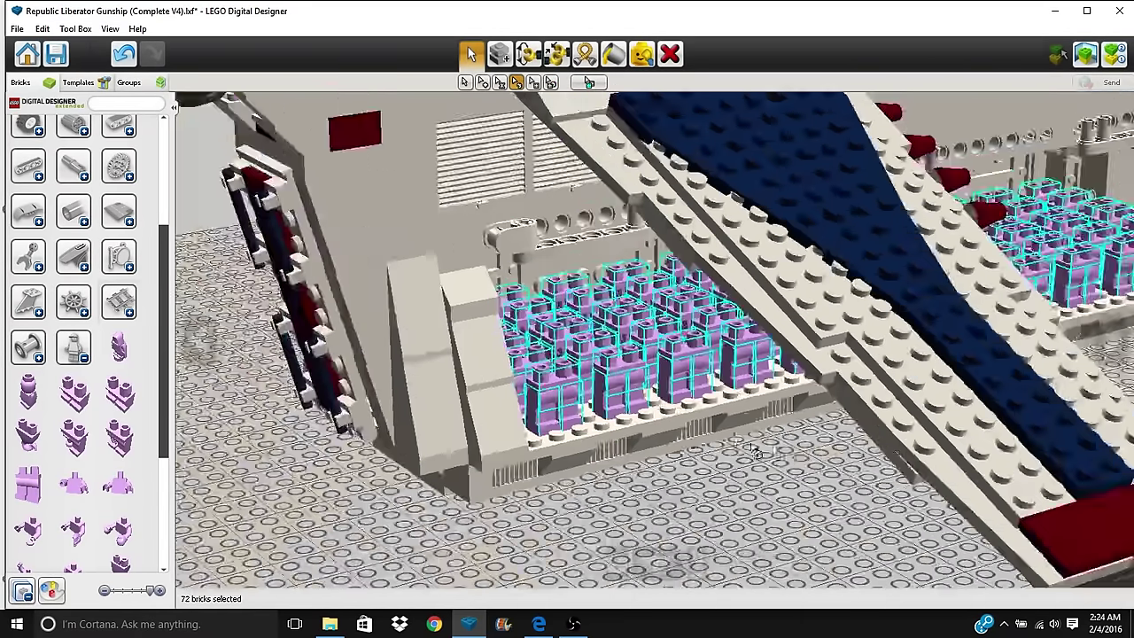
pyautogui.moveTo(769, 447); pyautogui.dragTo(808, 390, button='right')
pyautogui.moveTo(635, 506); pyautogui.dragTo(615, 560, button='right')
pyautogui.scroll(-10, 618, 561)
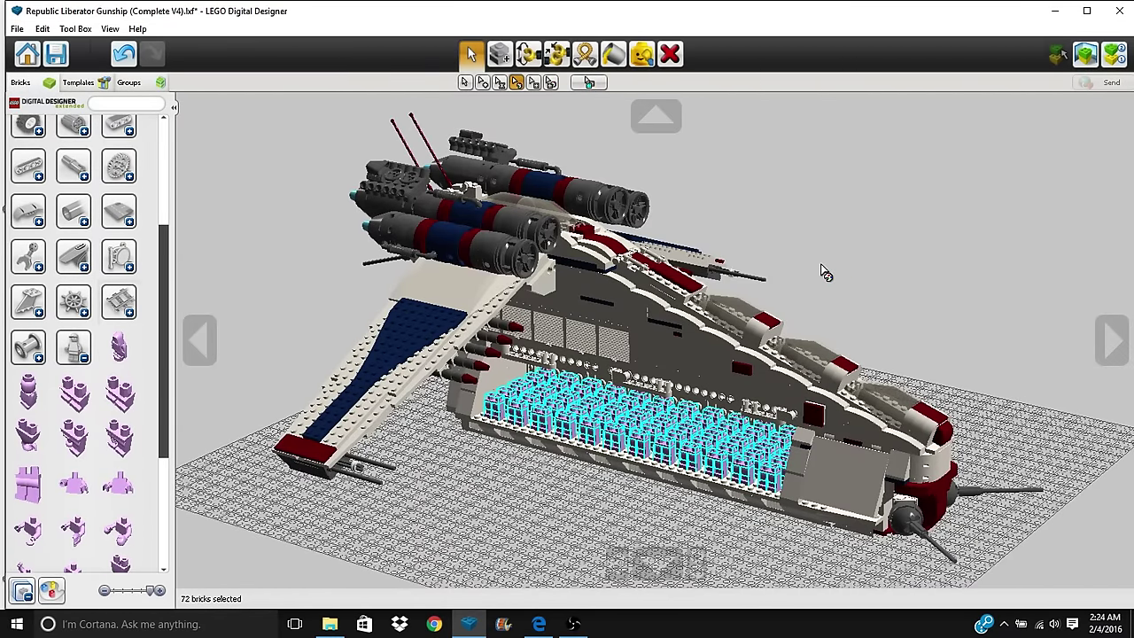
pyautogui.scroll(2, 542, 456)
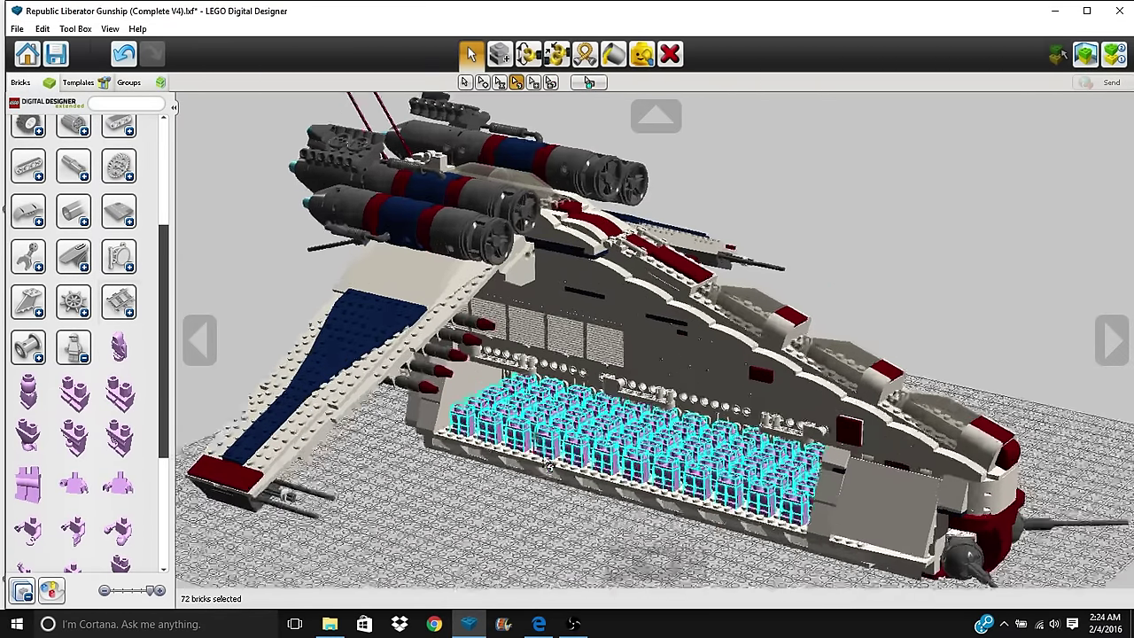
pyautogui.moveTo(598, 527)
pyautogui.mouseDown(button='right')
pyautogui.moveTo(679, 496)
pyautogui.moveTo(588, 528)
pyautogui.mouseUp(button='right')
# - Collapse the minifigure parts category, undo the leg placement and door removal until the bay doors are restored, and save the model
pyautogui.click(75, 348)
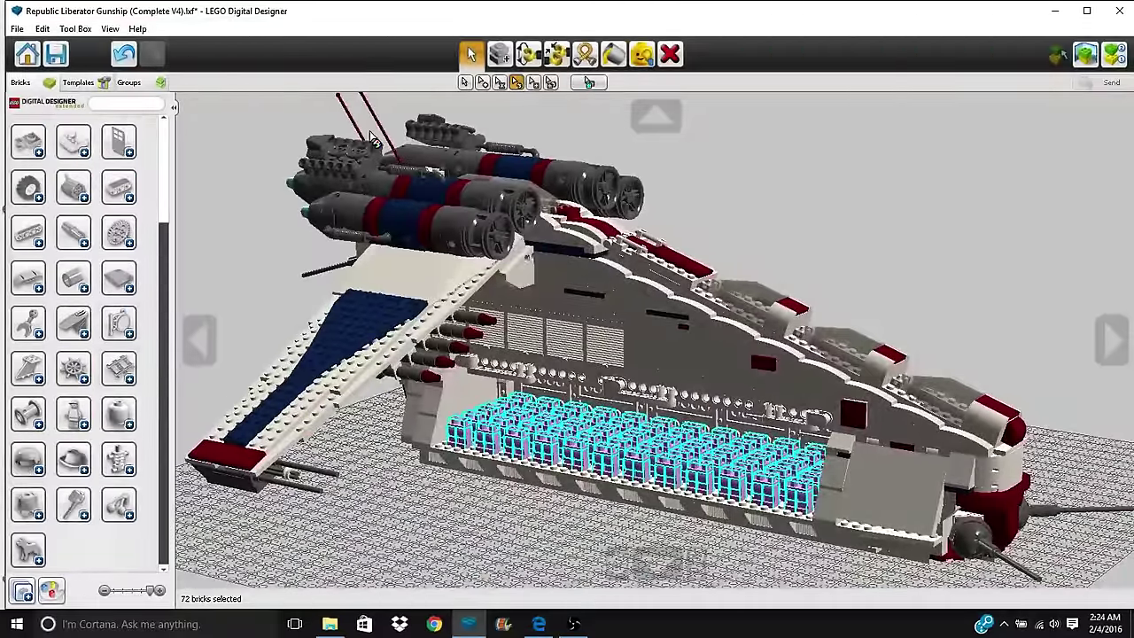
pyautogui.click(129, 55)
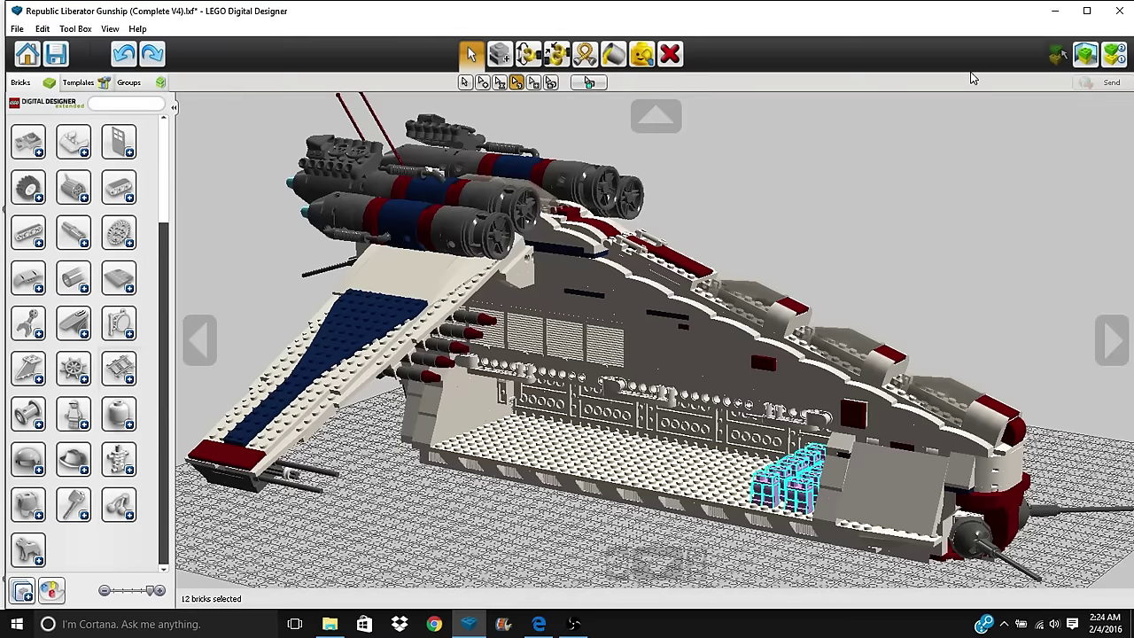
pyautogui.hotkey('ctrl', 'z')
pyautogui.hotkey('ctrl', 'z')
pyautogui.hotkey('ctrl', 's')
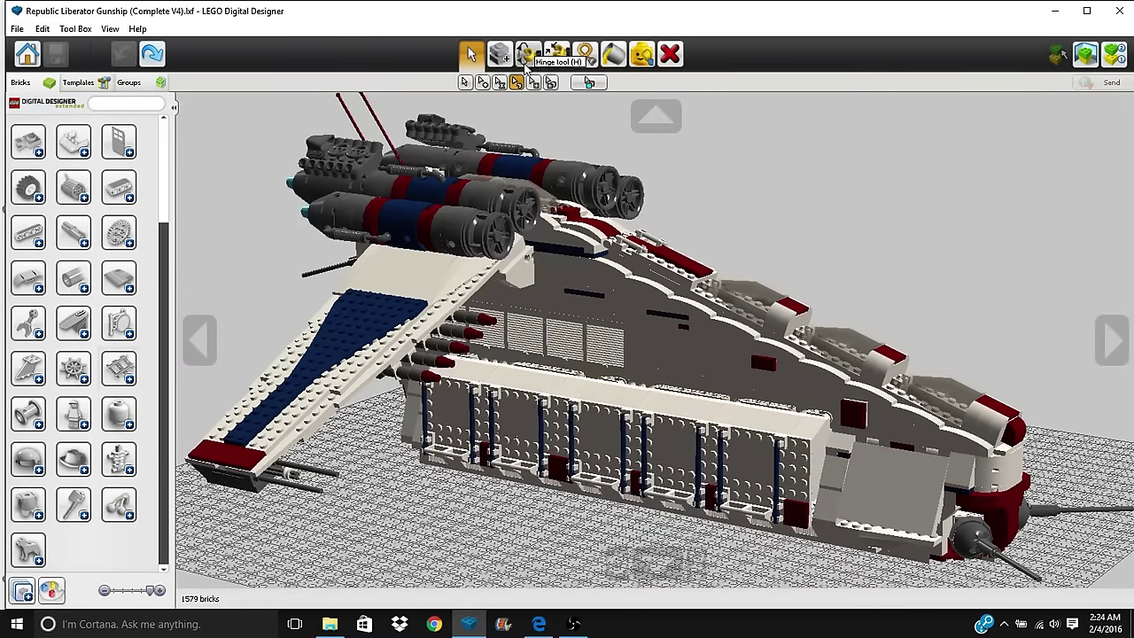
# - Examine the complete gunship exterior from several angles with the brick palette hidden
pyautogui.scroll(-4, 847, 285)
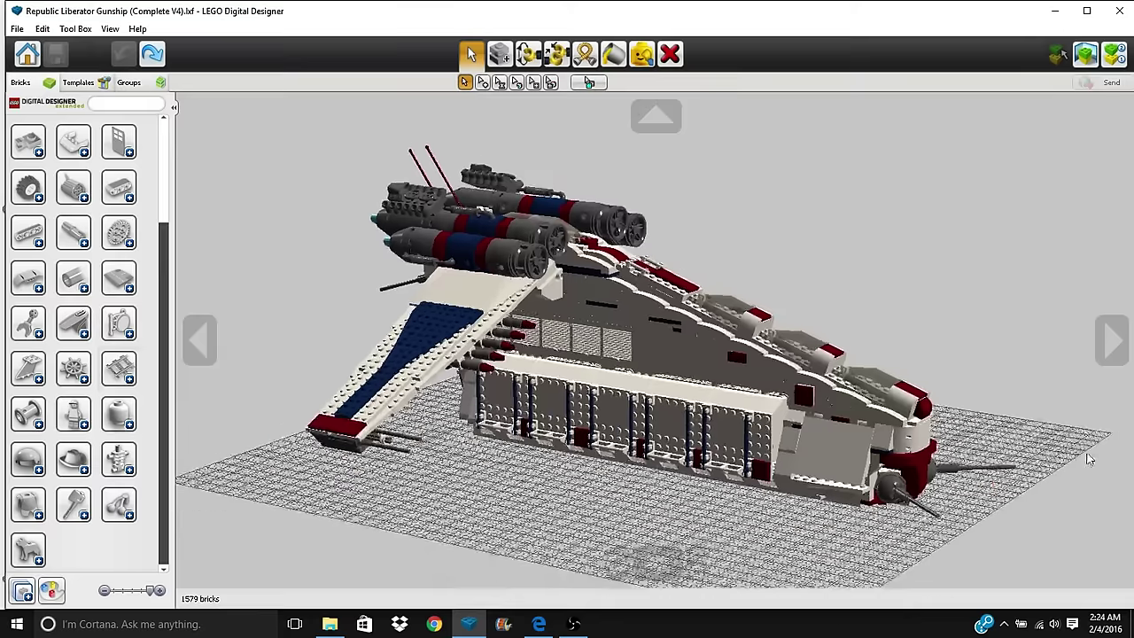
pyautogui.moveTo(1065, 434); pyautogui.dragTo(762, 436, button='right')
pyautogui.moveTo(906, 542); pyautogui.dragTo(759, 497, button='right')
pyautogui.moveTo(767, 536); pyautogui.dragTo(753, 507, button='right')
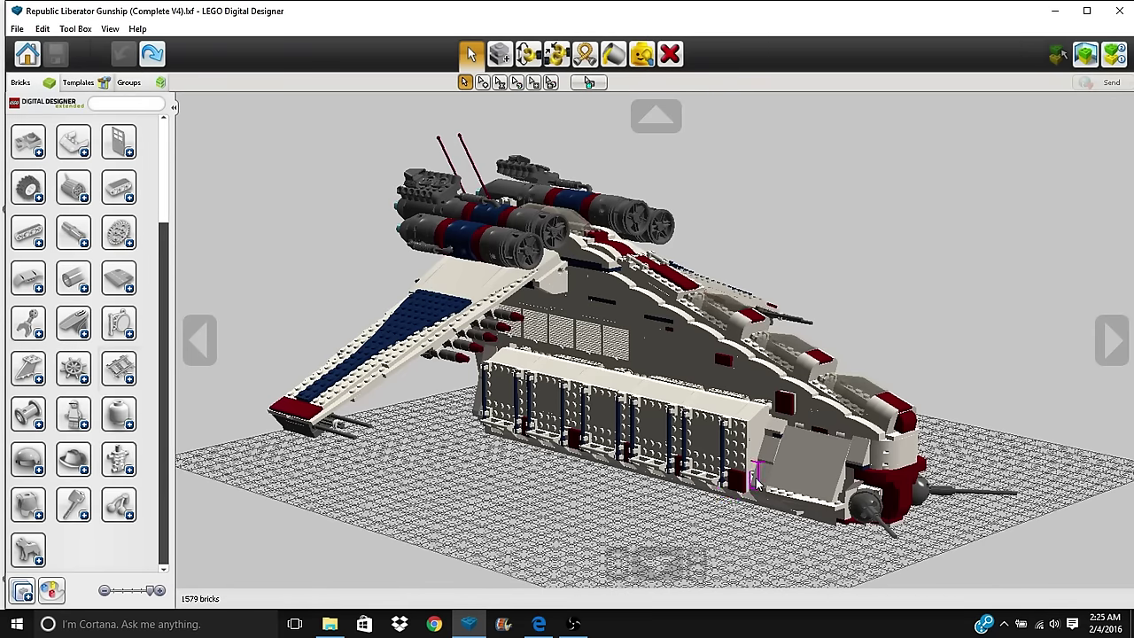
pyautogui.click(173, 106)
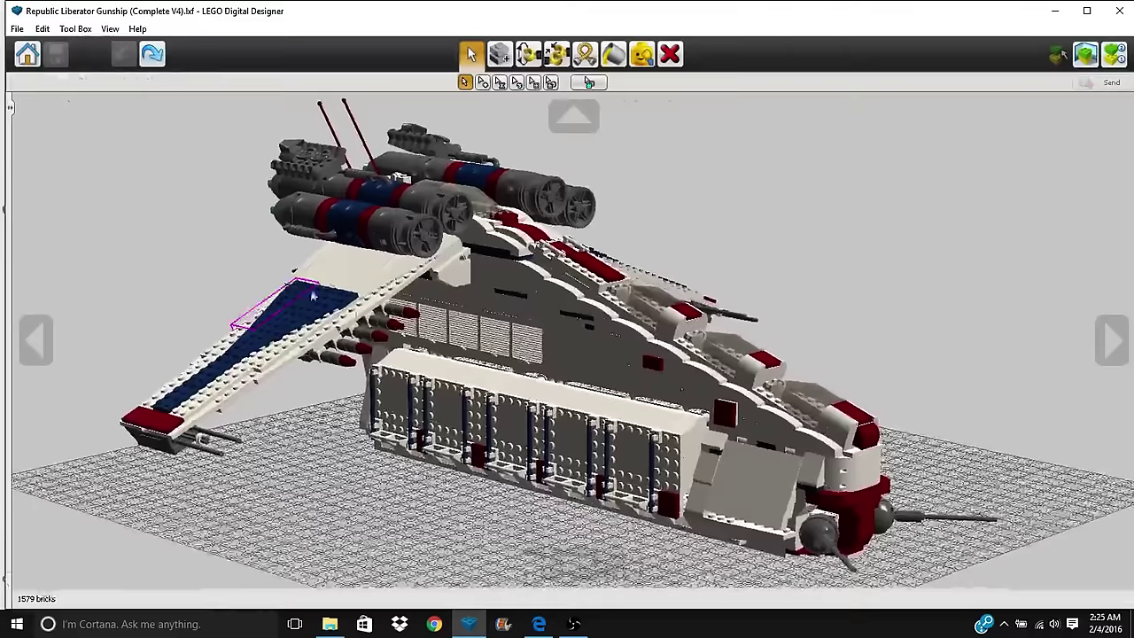
pyautogui.moveTo(924, 417); pyautogui.dragTo(412, 490, button='right')
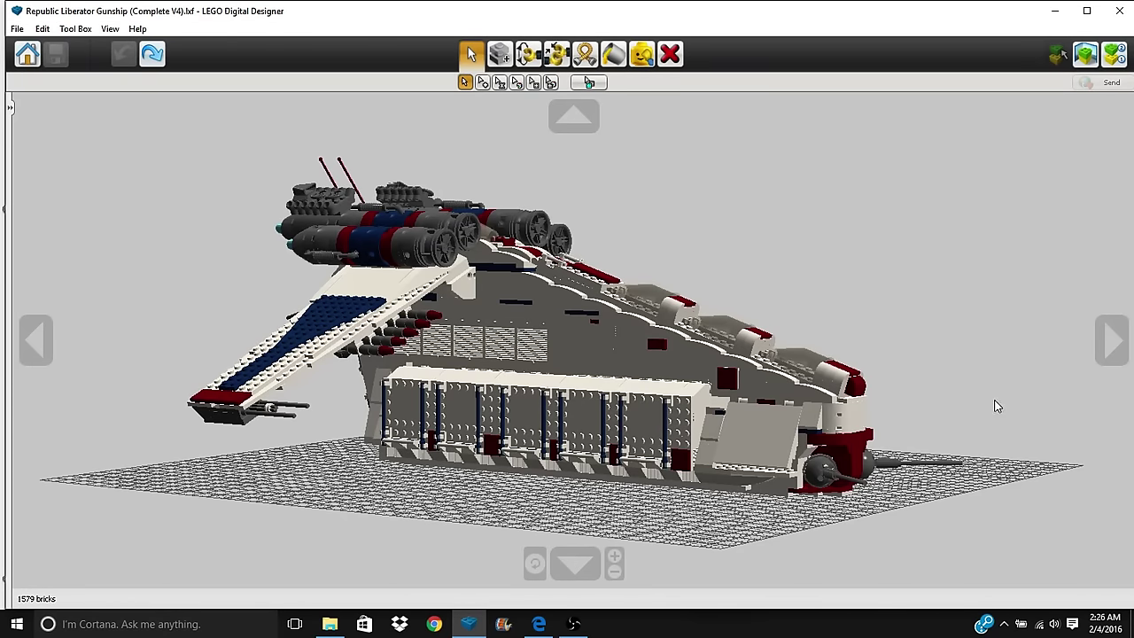
pyautogui.moveTo(993, 405); pyautogui.dragTo(463, 412, button='right')
pyautogui.moveTo(853, 430); pyautogui.dragTo(576, 492, button='right')
# - Close the LEGO Digital Designer model and the Downloads window, and open the Republic Liberator Gunship (Complete V4) render image from the desktop
pyautogui.click(1119, 17)
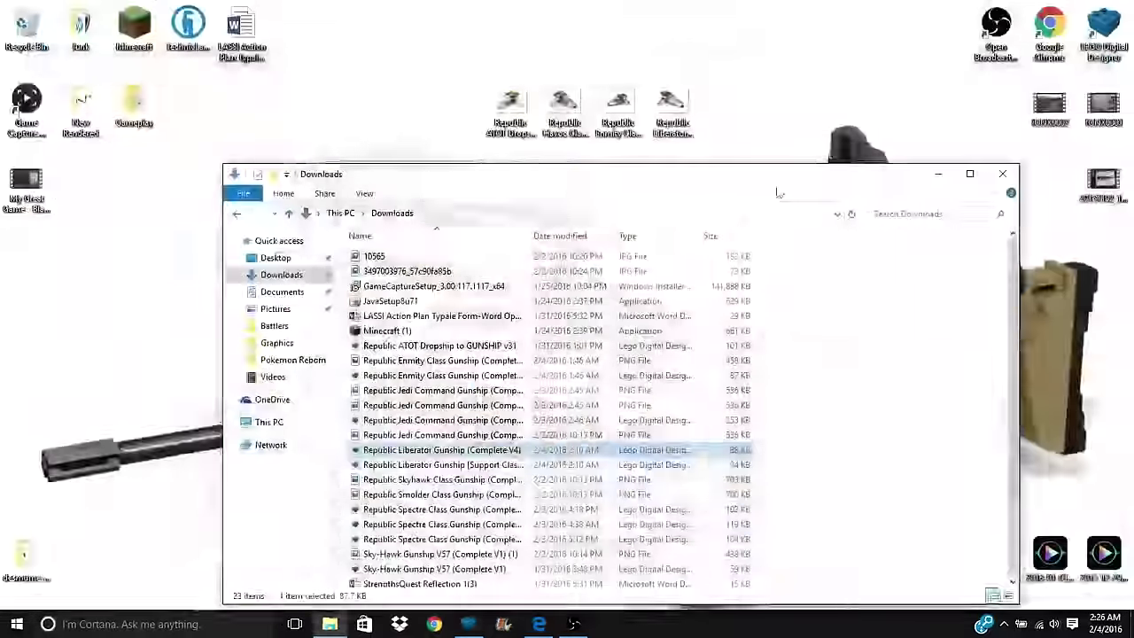
pyautogui.click(1002, 172)
pyautogui.doubleClick(672, 105)
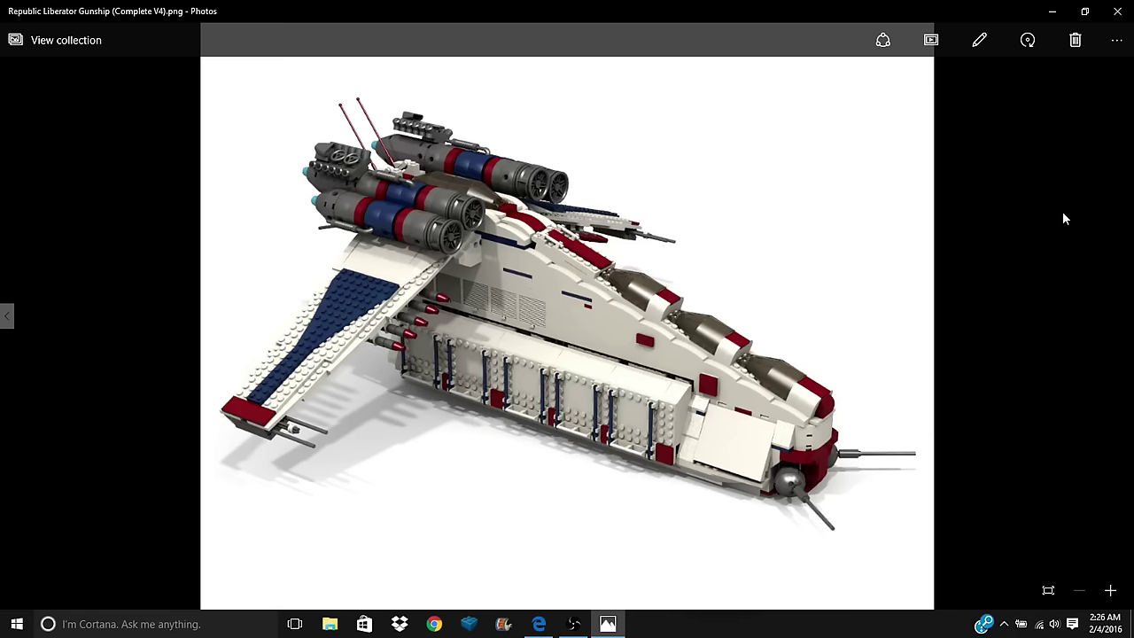
# - Magnify the render and examine the hull side, cockpit canopies and front ball turret up close
pyautogui.click(1110, 590)
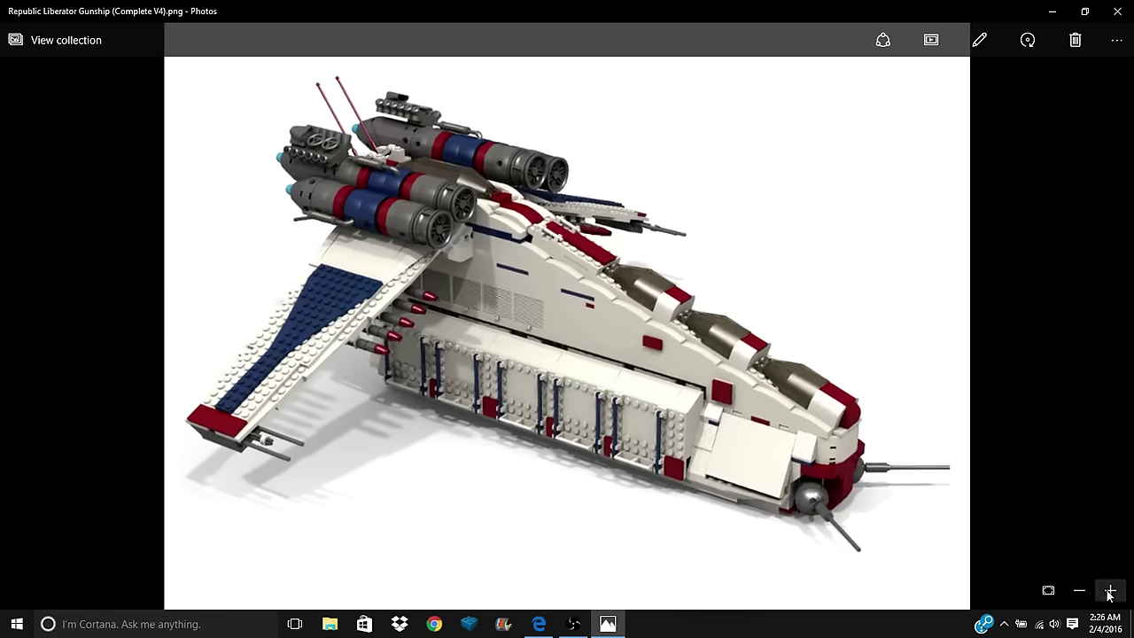
pyautogui.click(1111, 592)
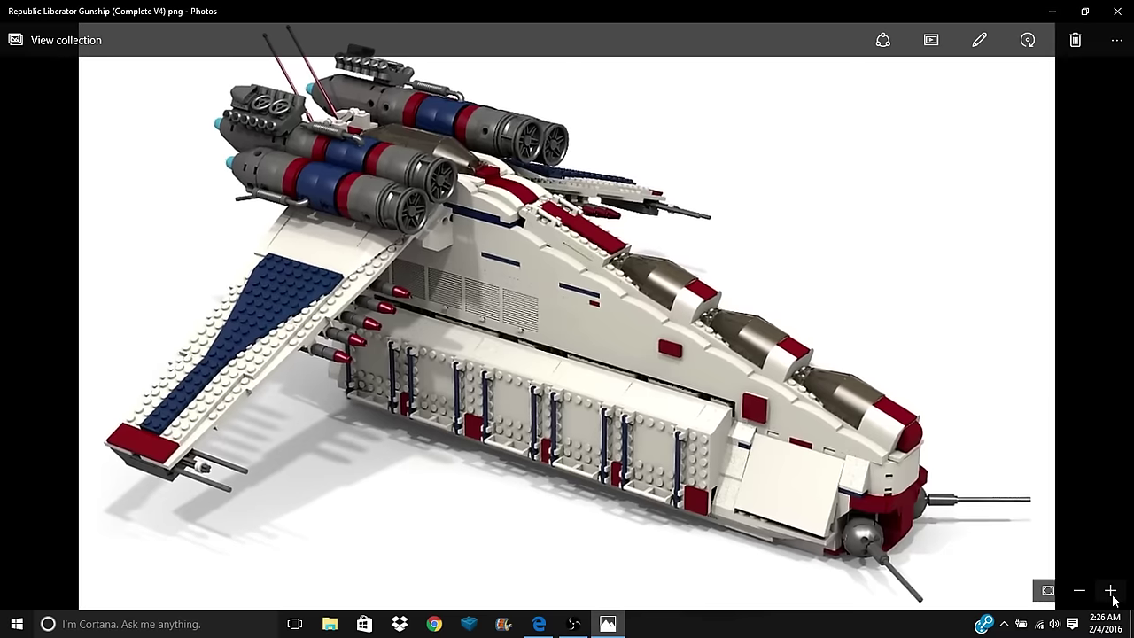
pyautogui.click(1111, 592)
pyautogui.click(1112, 596)
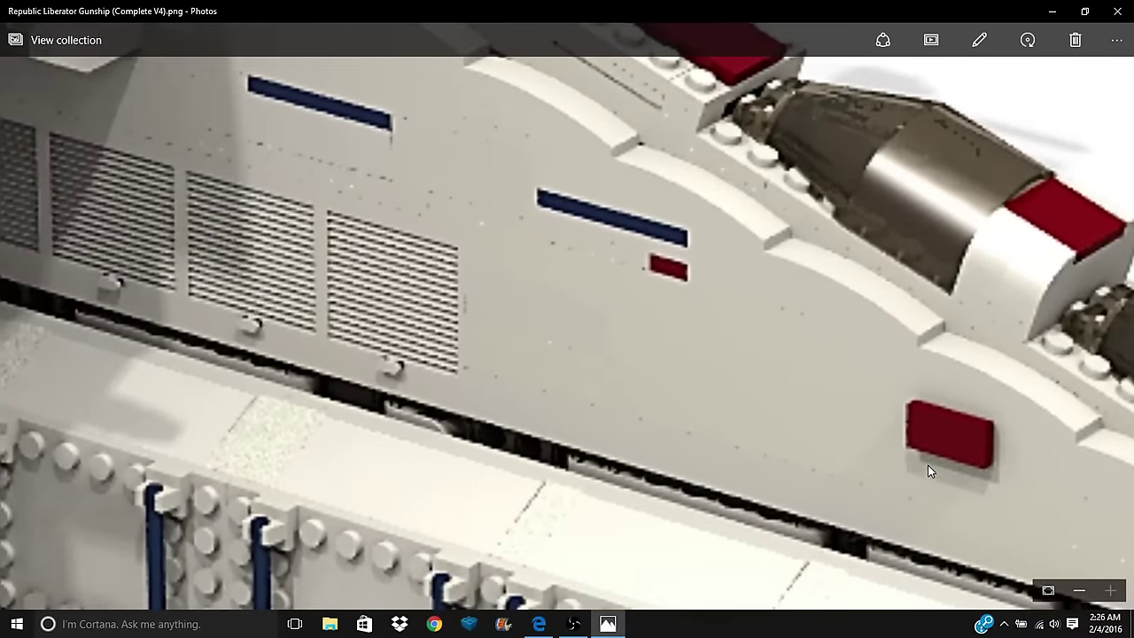
pyautogui.moveTo(929, 472); pyautogui.dragTo(525, 454)
pyautogui.moveTo(960, 498); pyautogui.dragTo(650, 262)
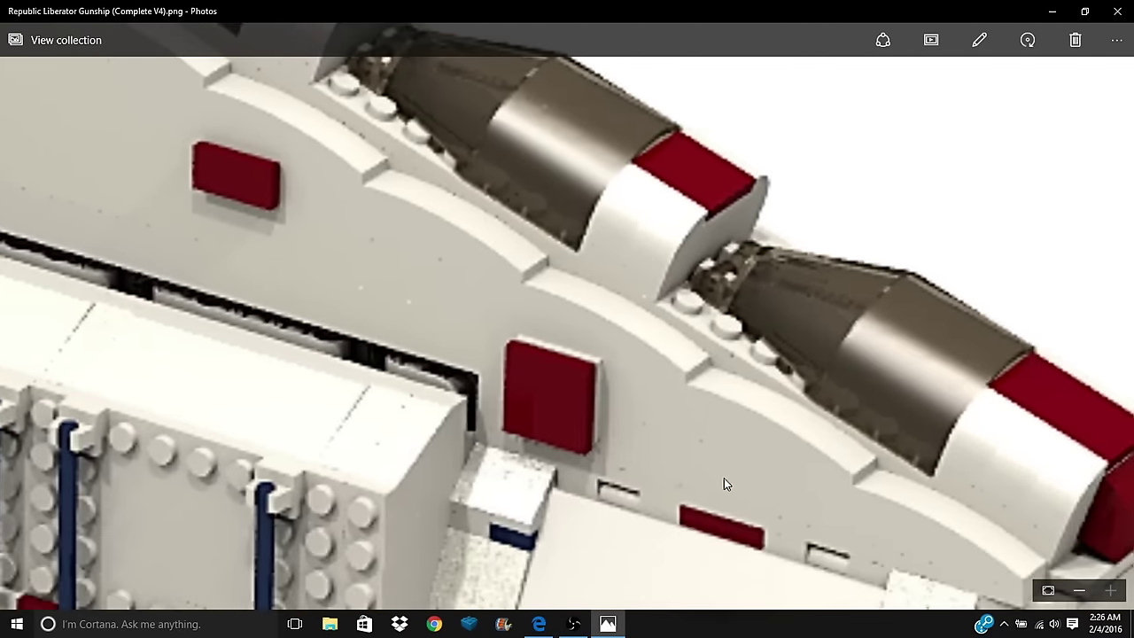
pyautogui.moveTo(724, 479); pyautogui.dragTo(463, 40)
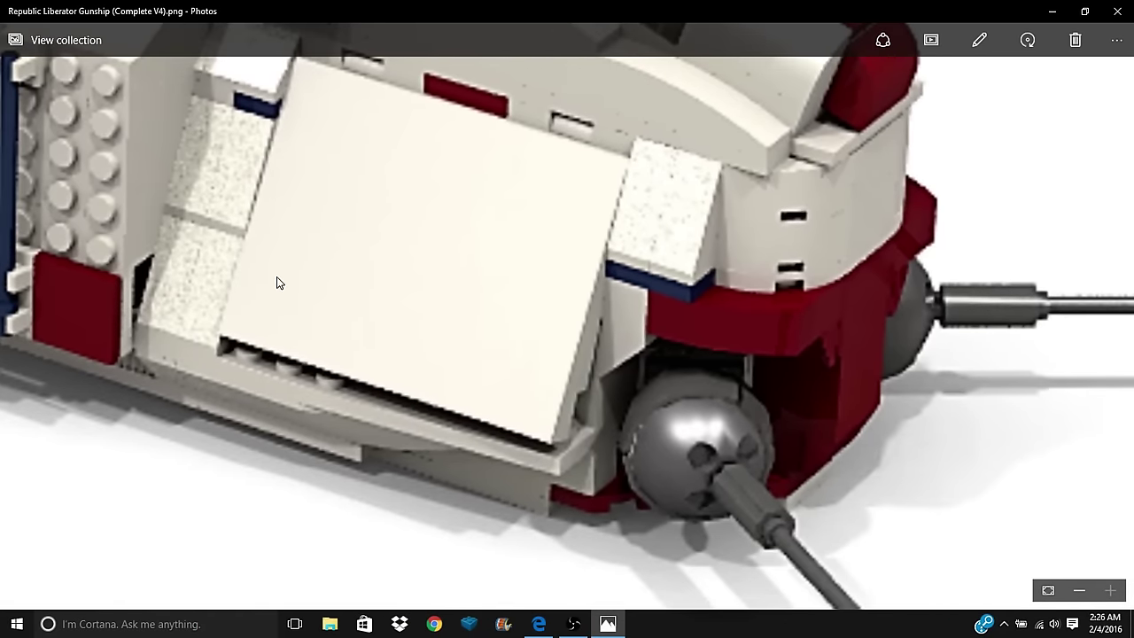
# - Examine the render's side doors, rear section, red-striped spine and far wing up close, and restore the full-image view
pyautogui.moveTo(284, 281); pyautogui.dragTo(708, 458)
pyautogui.moveTo(287, 221); pyautogui.dragTo(560, 363)
pyautogui.moveTo(228, 218); pyautogui.dragTo(608, 365)
pyautogui.moveTo(204, 265); pyautogui.dragTo(574, 302)
pyautogui.moveTo(101, 345); pyautogui.dragTo(393, 201)
pyautogui.moveTo(169, 405); pyautogui.dragTo(306, 500)
pyautogui.moveTo(493, 285); pyautogui.dragTo(376, 520)
pyautogui.moveTo(505, 208); pyautogui.dragTo(363, 438)
pyautogui.moveTo(464, 286); pyautogui.dragTo(346, 448)
pyautogui.moveTo(538, 359); pyautogui.dragTo(488, 530)
pyautogui.moveTo(610, 372); pyautogui.dragTo(108, 244)
pyautogui.moveTo(657, 419); pyautogui.dragTo(434, 257)
pyautogui.moveTo(886, 606); pyautogui.dragTo(739, 533)
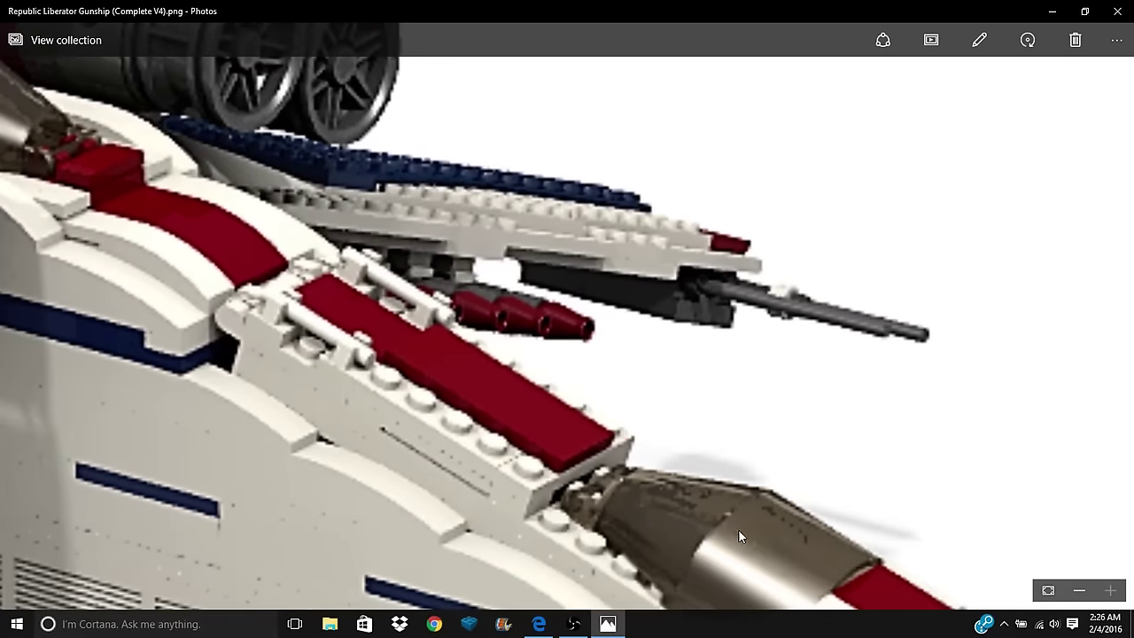
pyautogui.click(1049, 591)
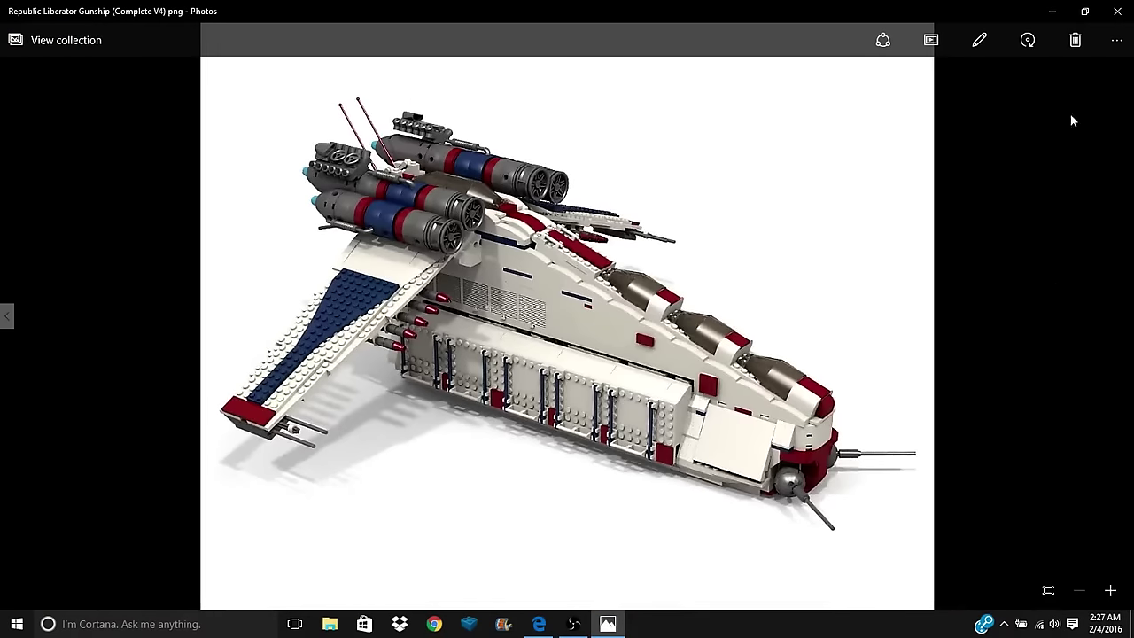